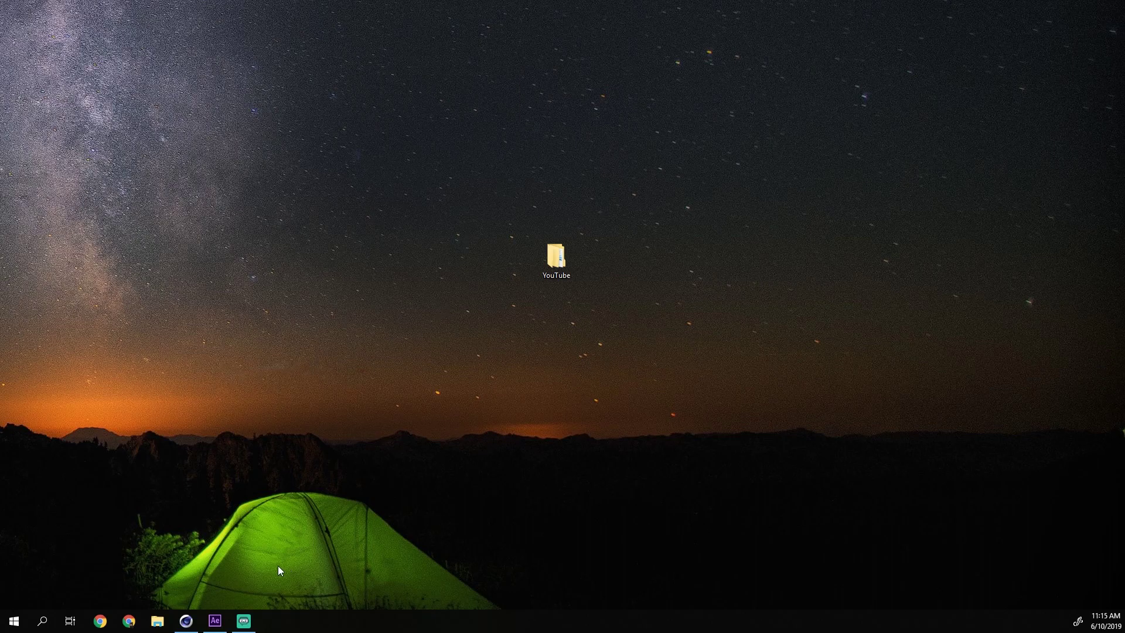
Step: Create a new 1920×1080, 30 fps, 20-second composition named 'Cinema 4D Import'
{"action": "left_click", "coordinate": [214, 620]}
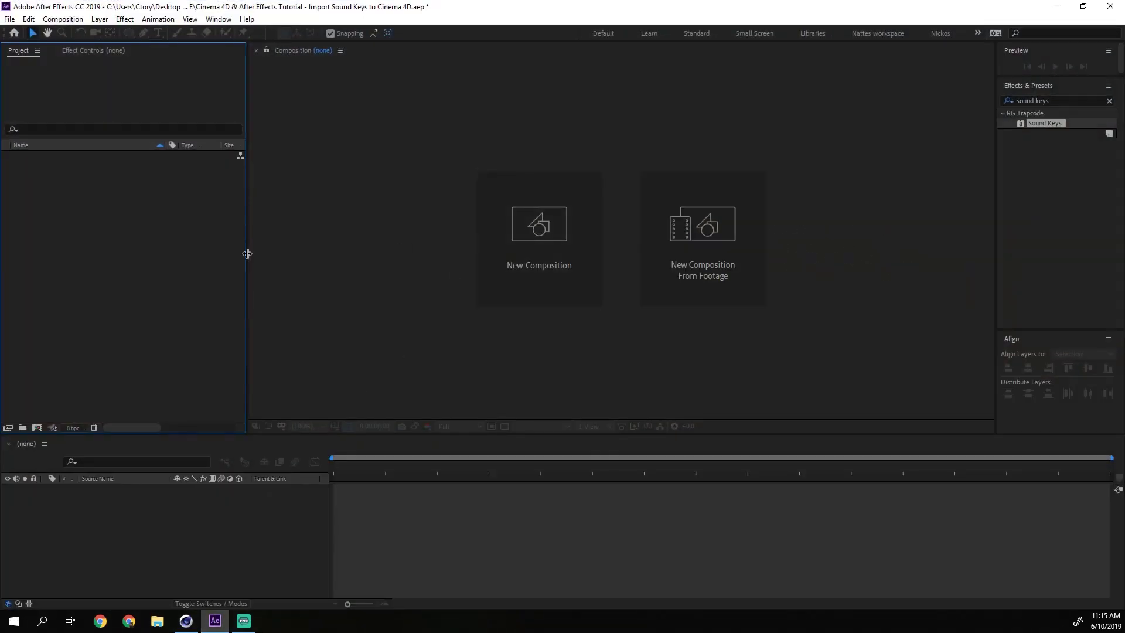
{"action": "left_click", "coordinate": [111, 289]}
{"action": "left_click", "coordinate": [37, 428]}
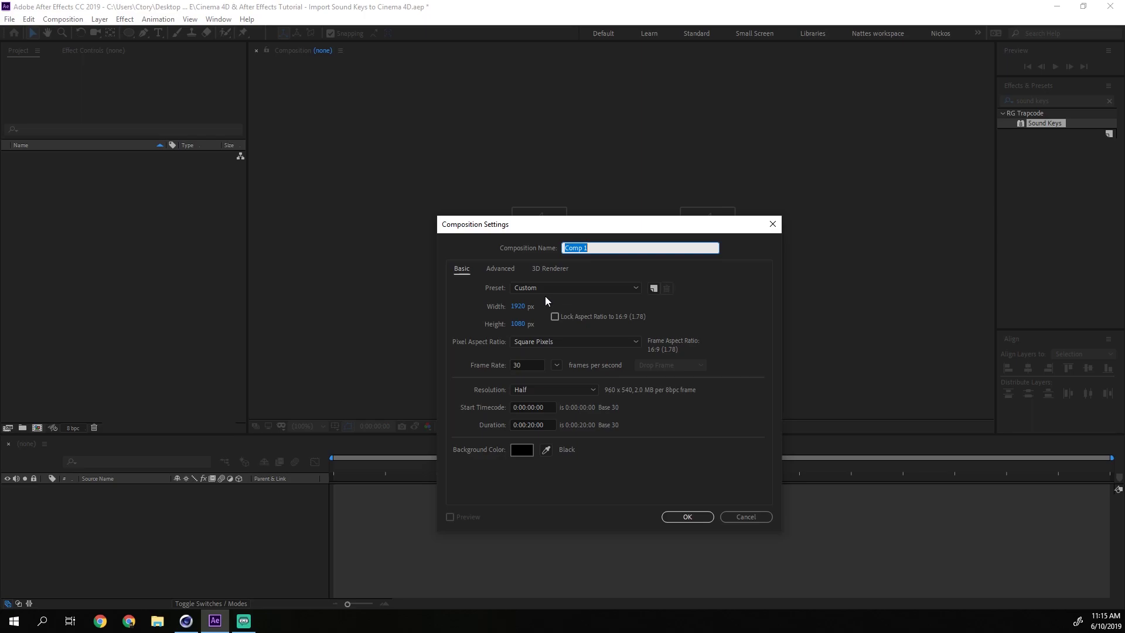
{"action": "type", "text": "Cinema 4D Import"}
{"action": "key", "text": "Return"}
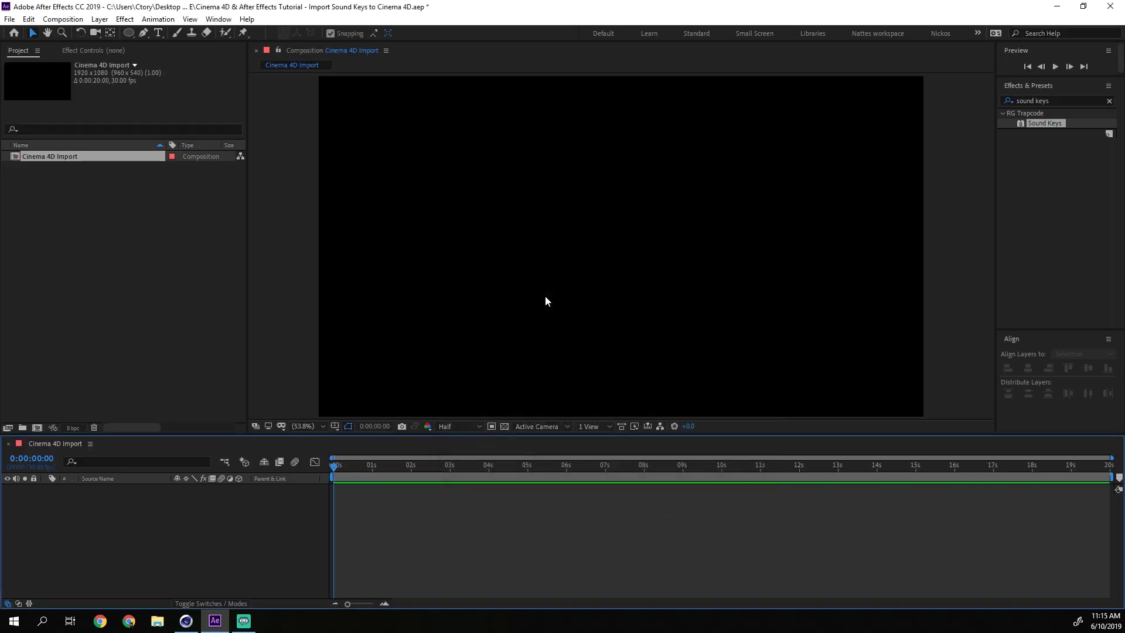
Step: Import the music MP3 and add it to the Cinema 4D Import comp
{"action": "double_click", "coordinate": [129, 307]}
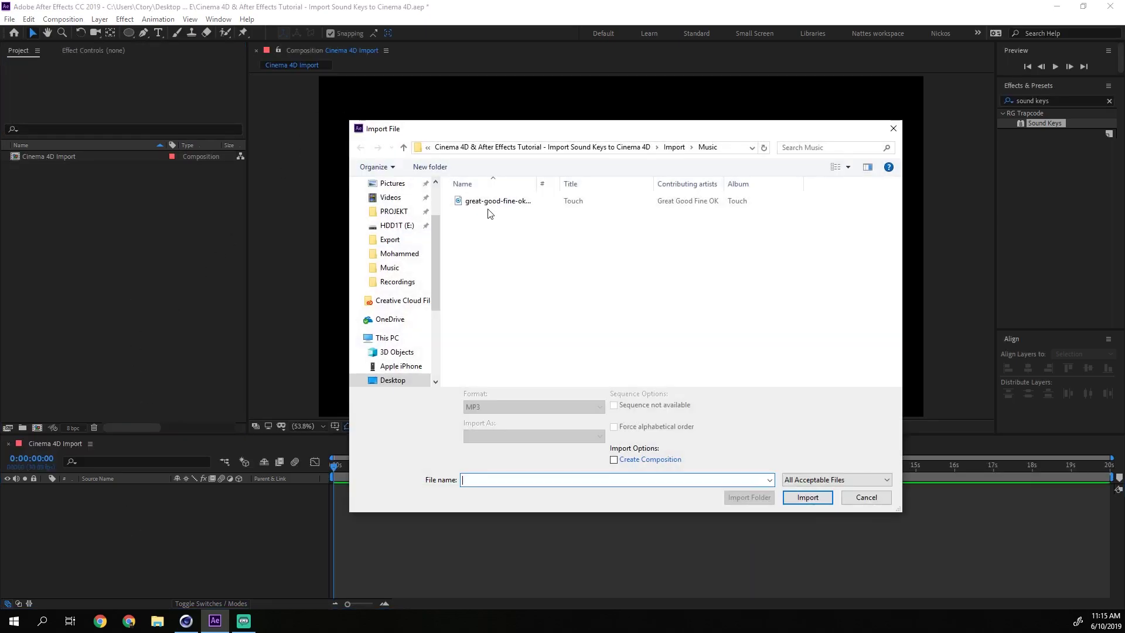
{"action": "double_click", "coordinate": [492, 202]}
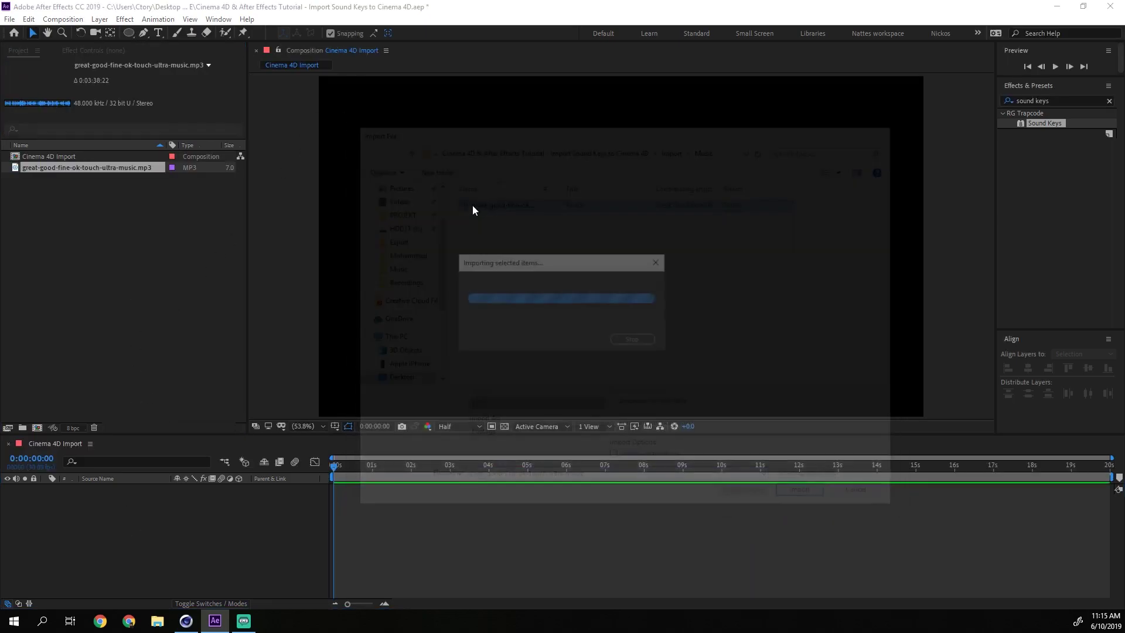
{"action": "left_click_drag", "start_coordinate": [97, 167], "coordinate": [187, 509]}
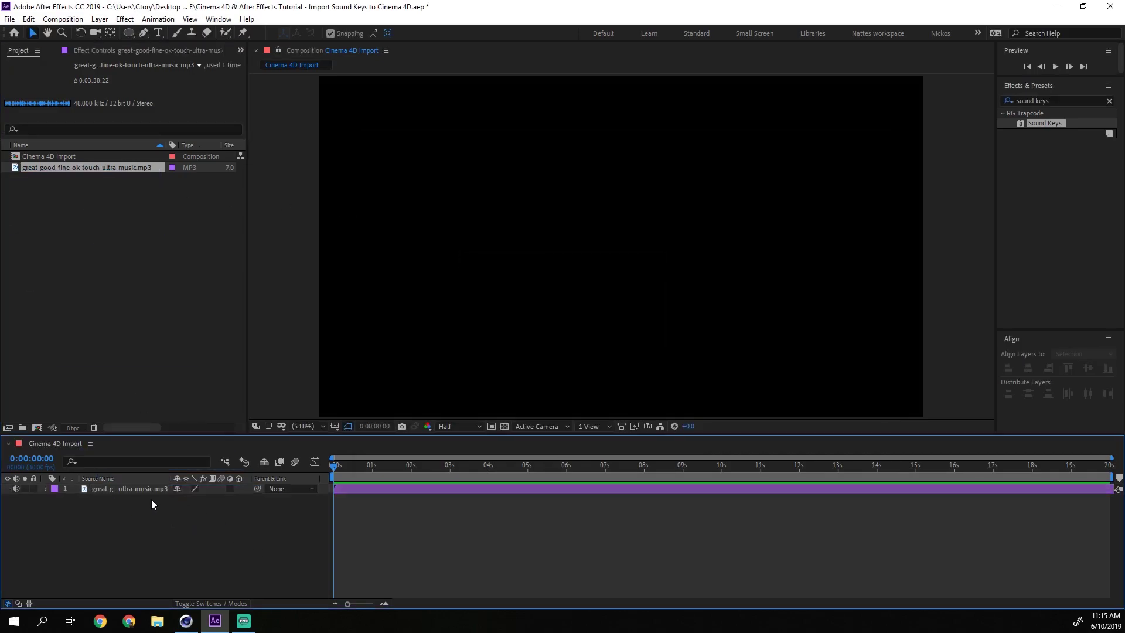
Step: Add a white solid named 'Sound Keys' above the music layer and hide it
{"action": "key", "text": "ctrl+y"}
{"action": "type", "text": "Sound Keys"}
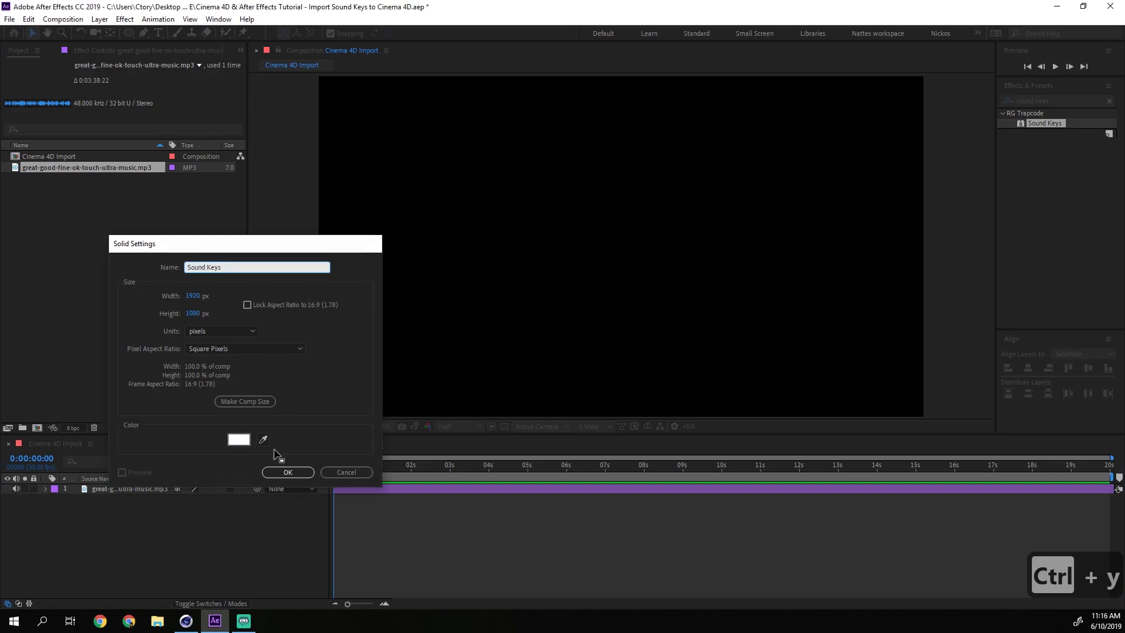
{"action": "key", "text": "Return"}
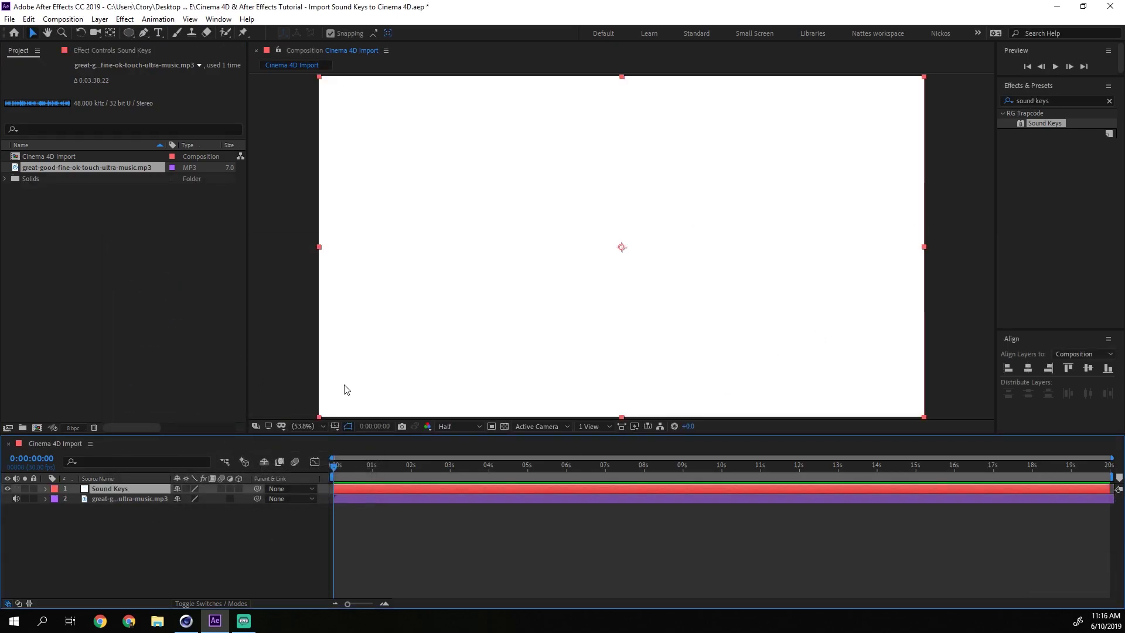
{"action": "left_click", "coordinate": [9, 489]}
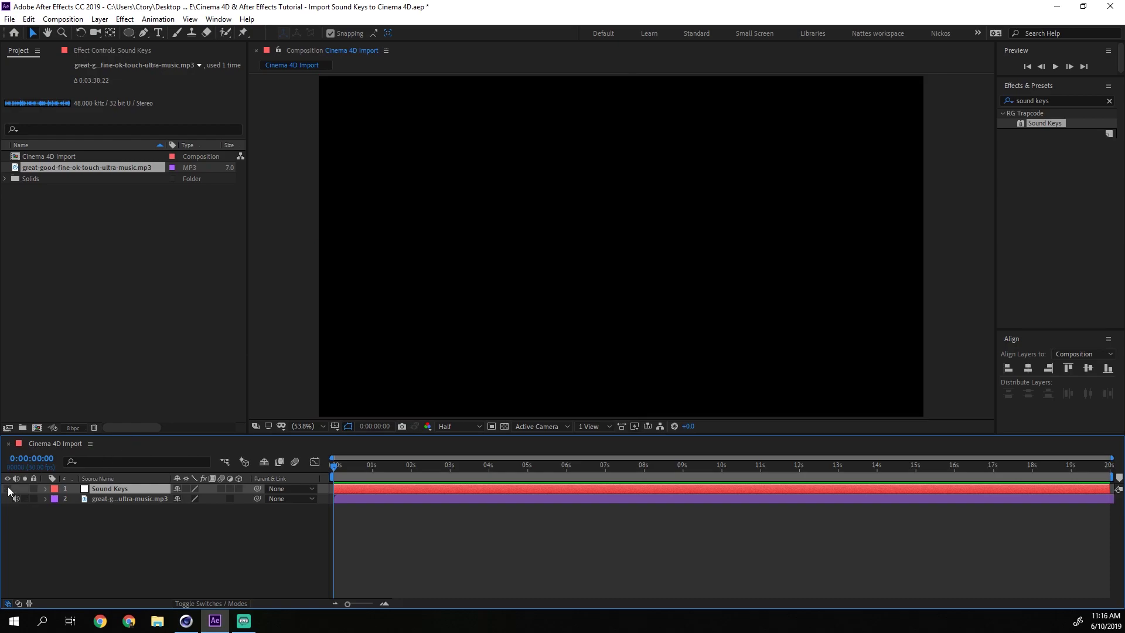
{"action": "left_click", "coordinate": [656, 499]}
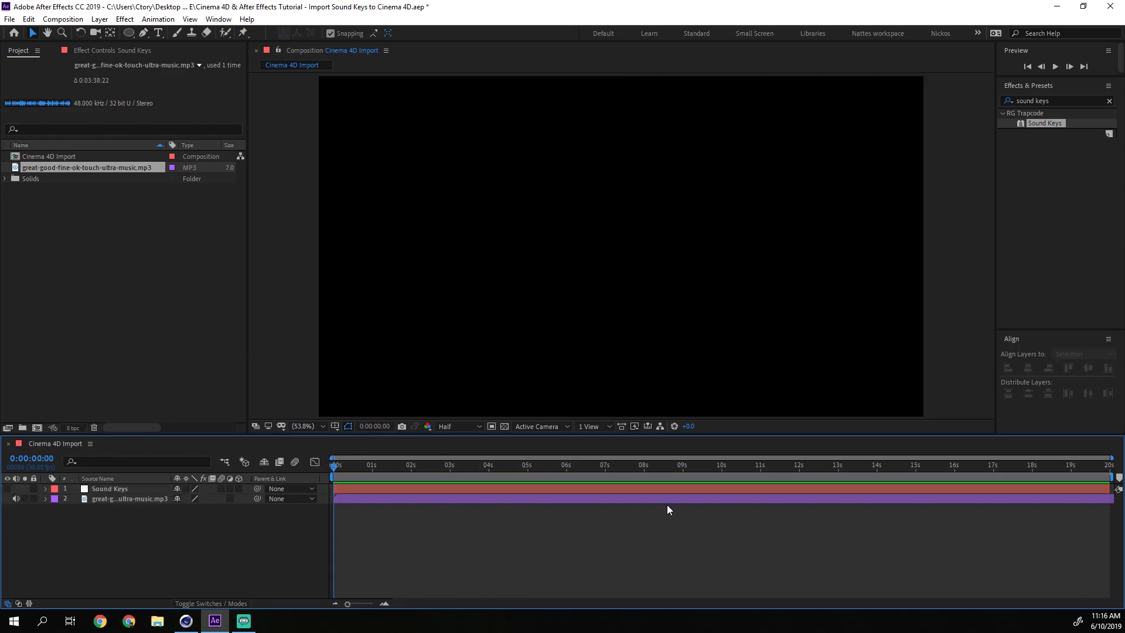
Step: Show the music layer's audio waveform and play the comp from the start to hear the track
{"action": "key", "text": "l"}
{"action": "key", "text": "l"}
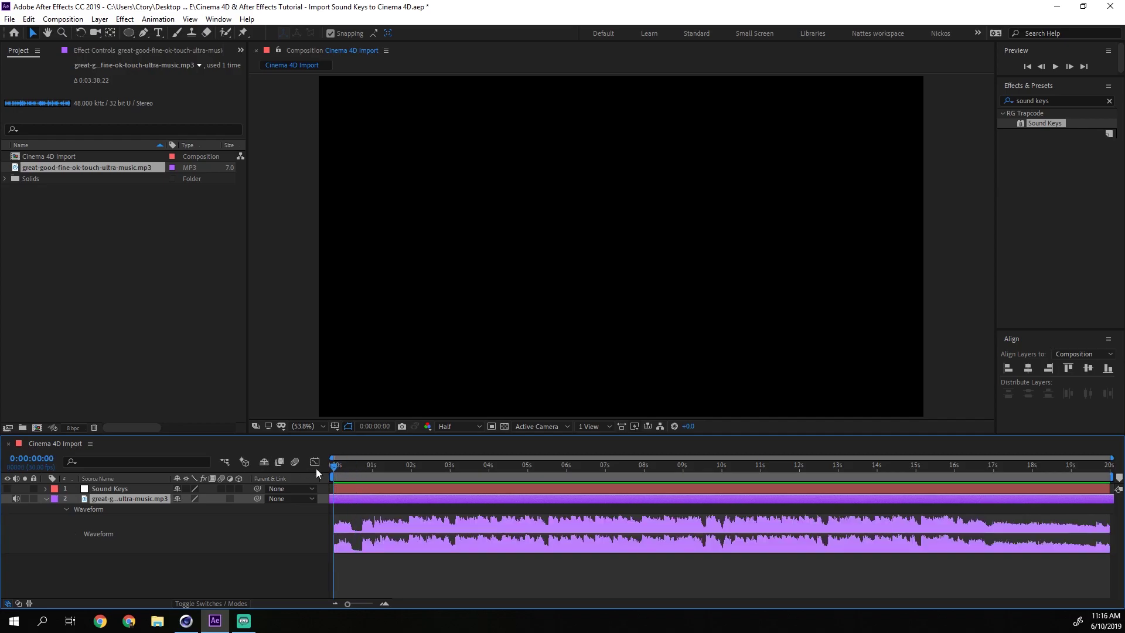
{"action": "key", "text": "space"}
{"action": "left_click", "coordinate": [379, 469]}
{"action": "key", "text": "space"}
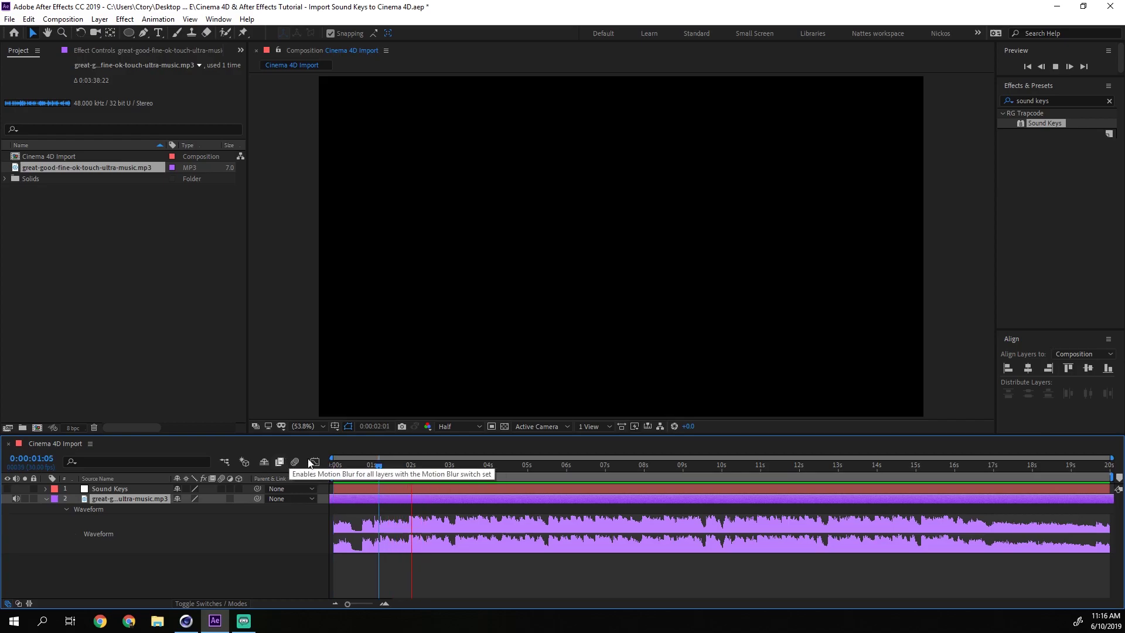
{"action": "key", "text": "Home"}
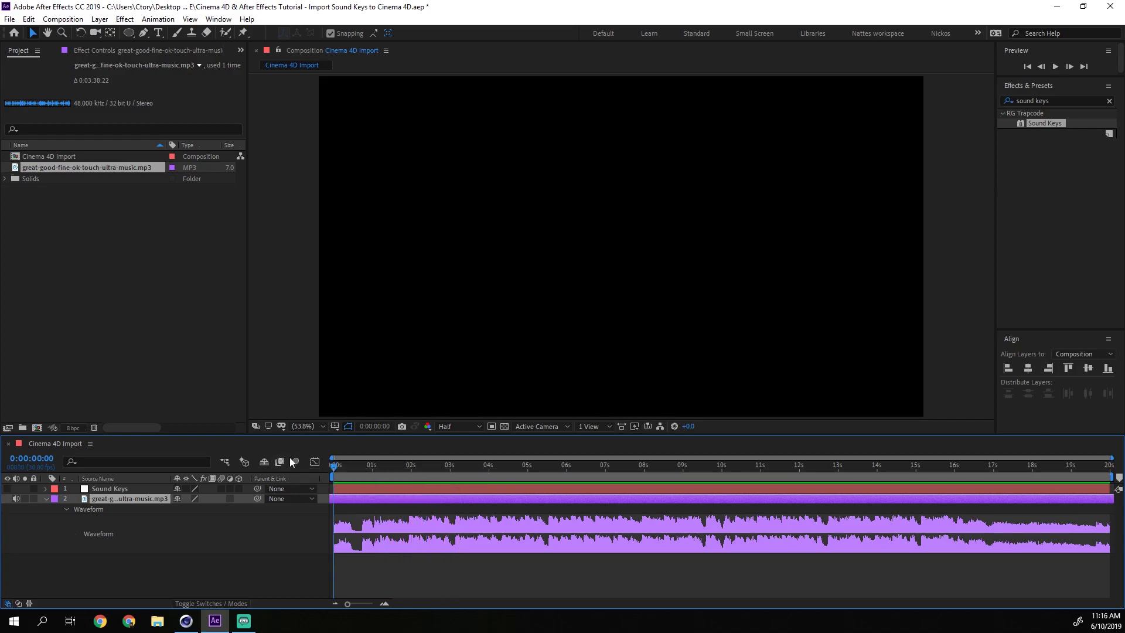
{"action": "key", "text": "space"}
Step: Make the Sound Keys solid visible again and apply the Trapcode Sound Keys effect to it
{"action": "left_click", "coordinate": [388, 467]}
{"action": "left_click", "coordinate": [7, 489]}
{"action": "left_click", "coordinate": [120, 490]}
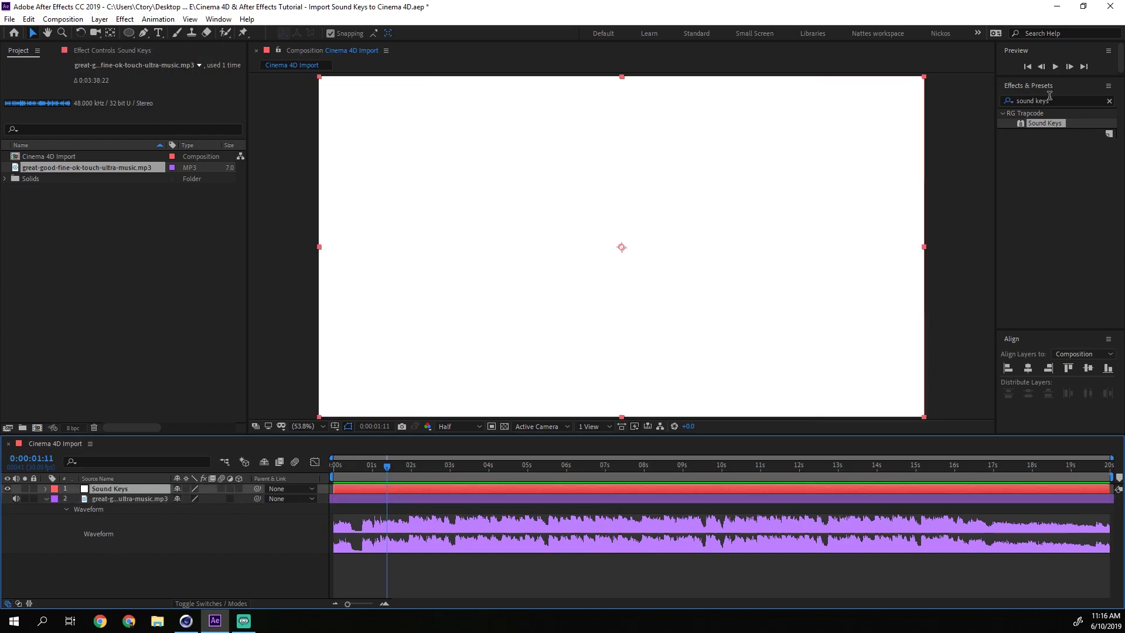
{"action": "left_click_drag", "start_coordinate": [1032, 125], "coordinate": [508, 272]}
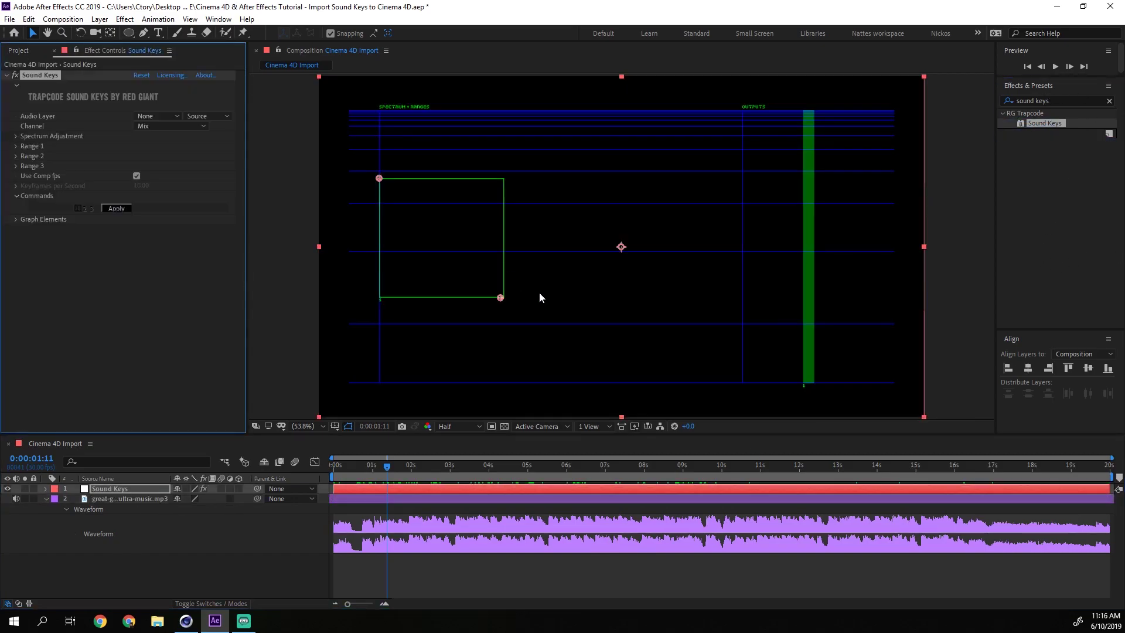
Step: Set Sound Keys' Audio Layer to the music track and preview the reacting spectrum
{"action": "left_click", "coordinate": [147, 117]}
{"action": "left_click", "coordinate": [176, 159]}
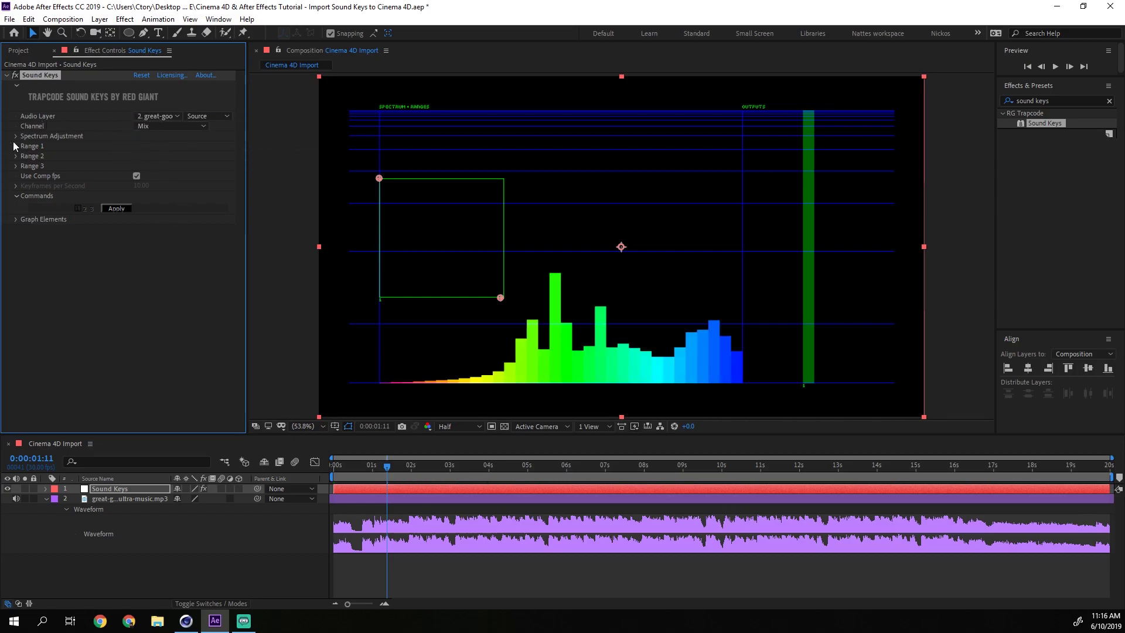
{"action": "key", "text": "space"}
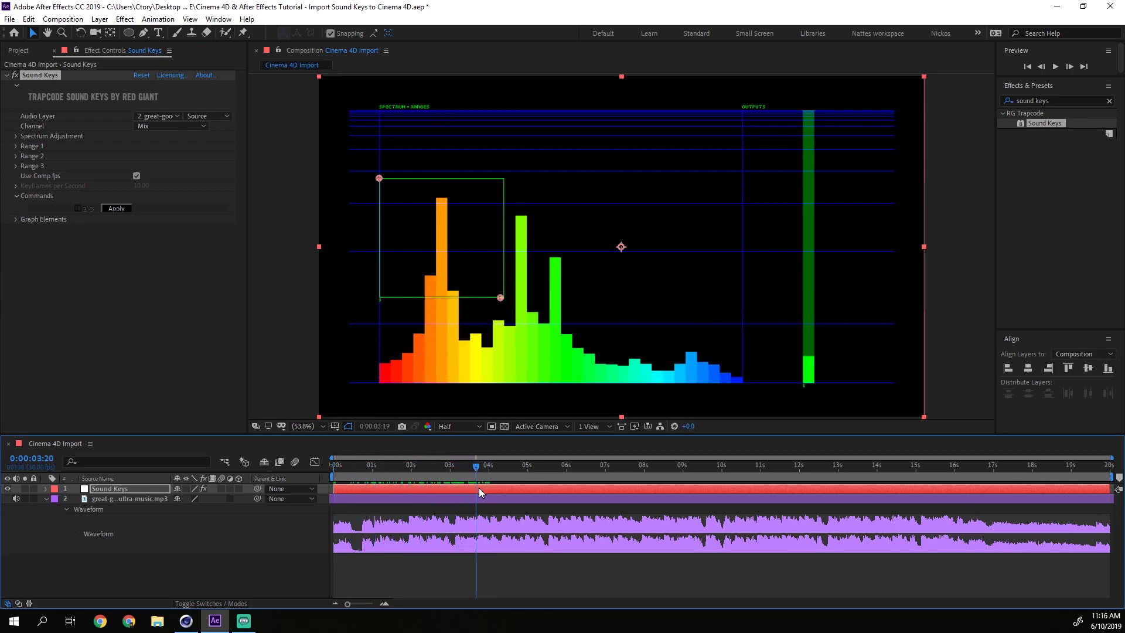
{"action": "left_click_drag", "start_coordinate": [557, 493], "coordinate": [495, 497]}
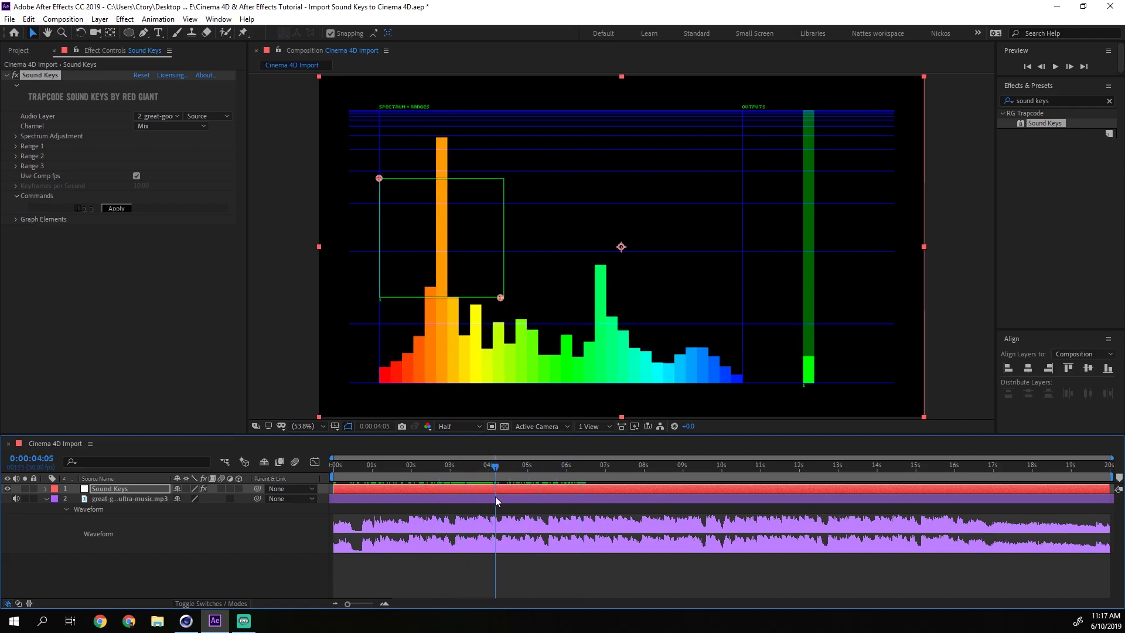
Step: Set preview resolution to Quarter and shrink Range 1 to a tight box around the tall orange bar
{"action": "left_click", "coordinate": [452, 427]}
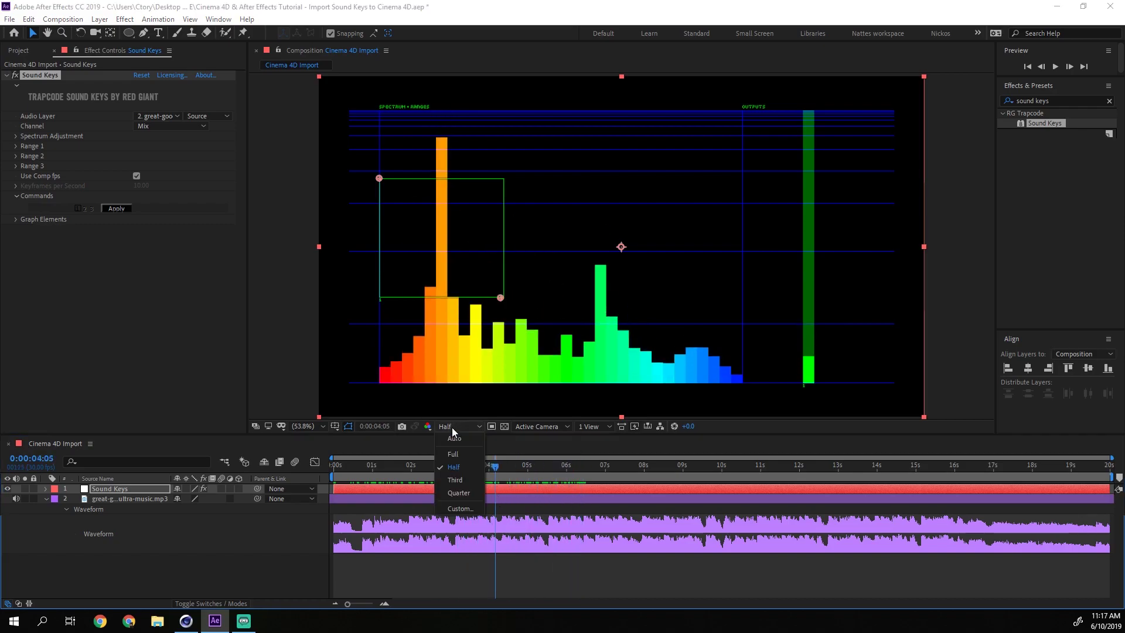
{"action": "left_click", "coordinate": [455, 492]}
{"action": "left_click_drag", "start_coordinate": [473, 467], "coordinate": [556, 487]}
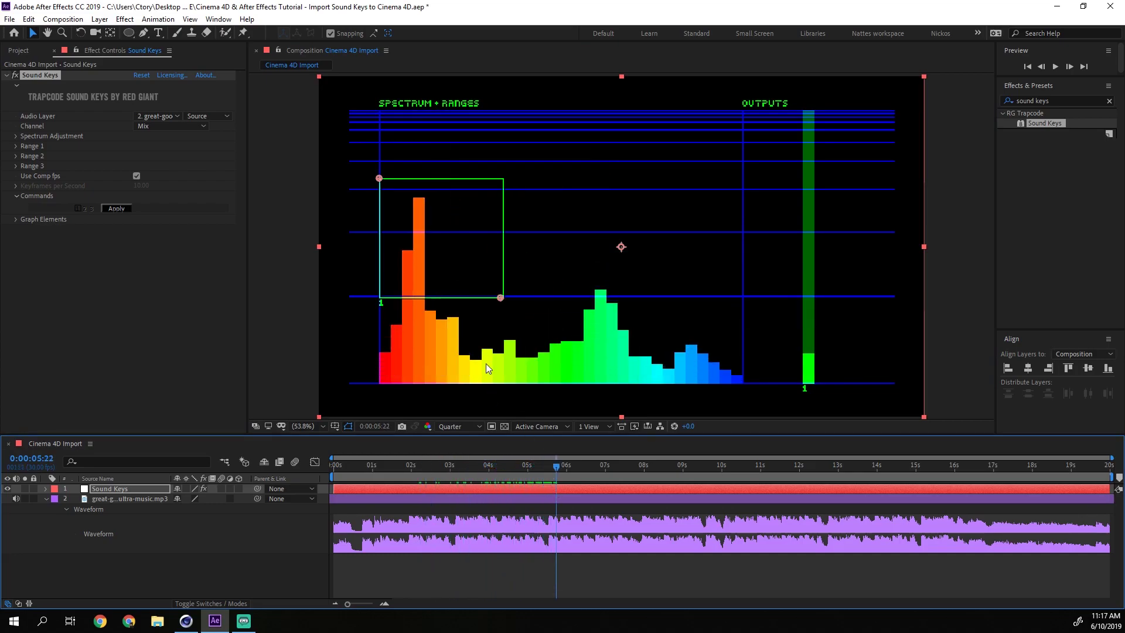
{"action": "left_click_drag", "start_coordinate": [502, 299], "coordinate": [455, 250]}
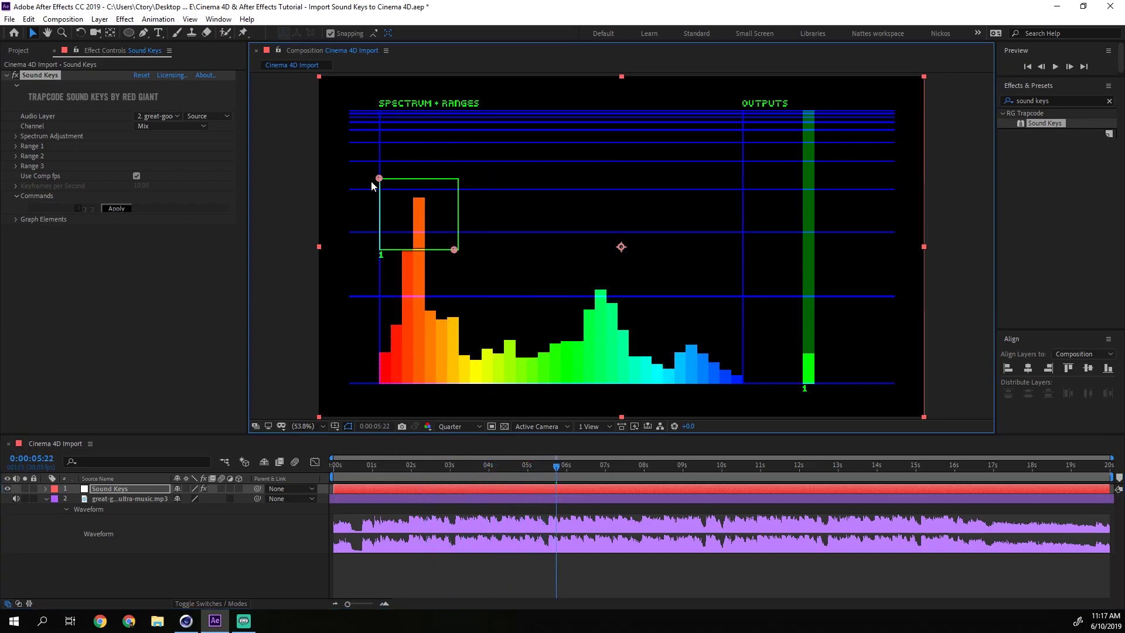
{"action": "left_click_drag", "start_coordinate": [378, 179], "coordinate": [444, 184]}
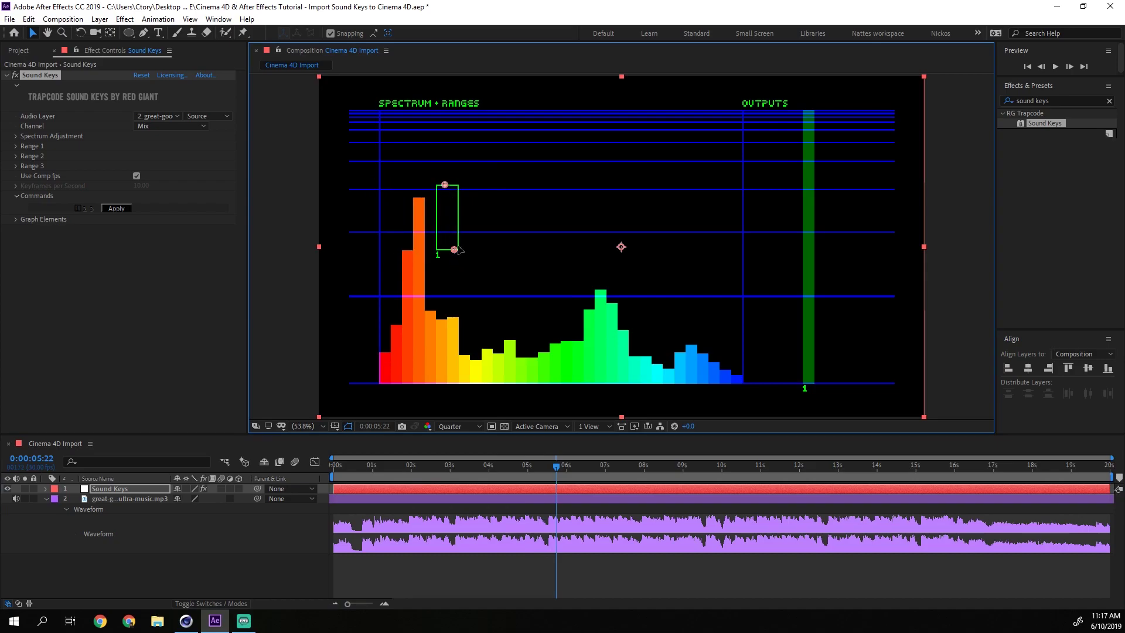
{"action": "key", "text": "ctrl+z"}
{"action": "left_click_drag", "start_coordinate": [460, 250], "coordinate": [457, 236]}
{"action": "left_click_drag", "start_coordinate": [444, 185], "coordinate": [453, 207]}
Step: Preview from about 0:00:01:14 and trim the top of the Range 1 box to refine its response
{"action": "left_click_drag", "start_coordinate": [430, 460], "coordinate": [390, 469]}
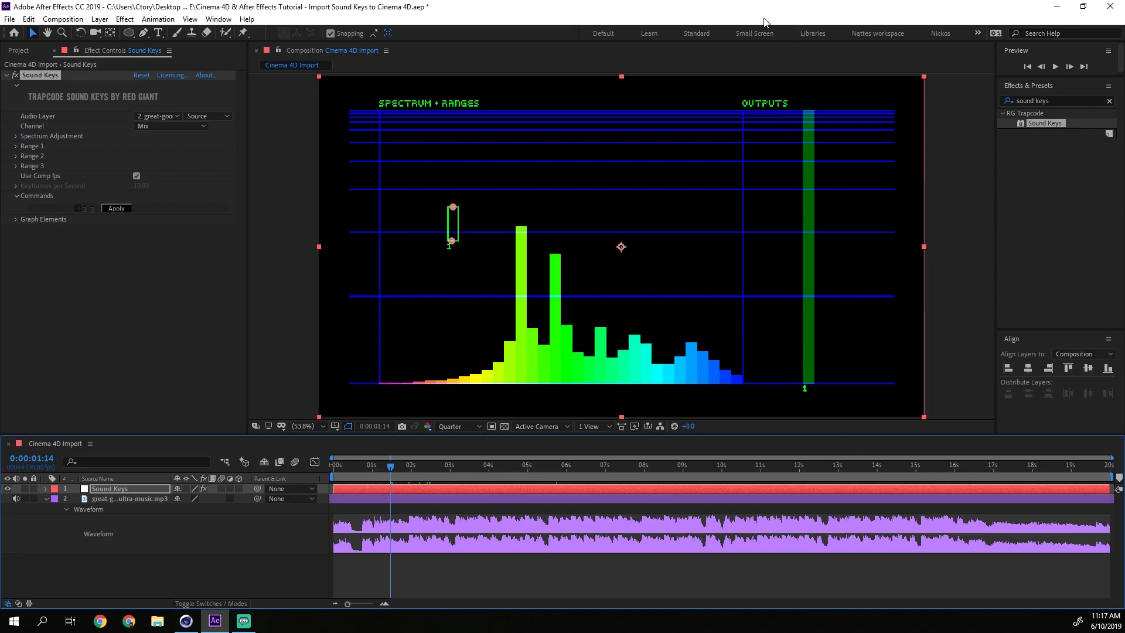
{"action": "key", "text": "space"}
{"action": "left_click", "coordinate": [383, 465]}
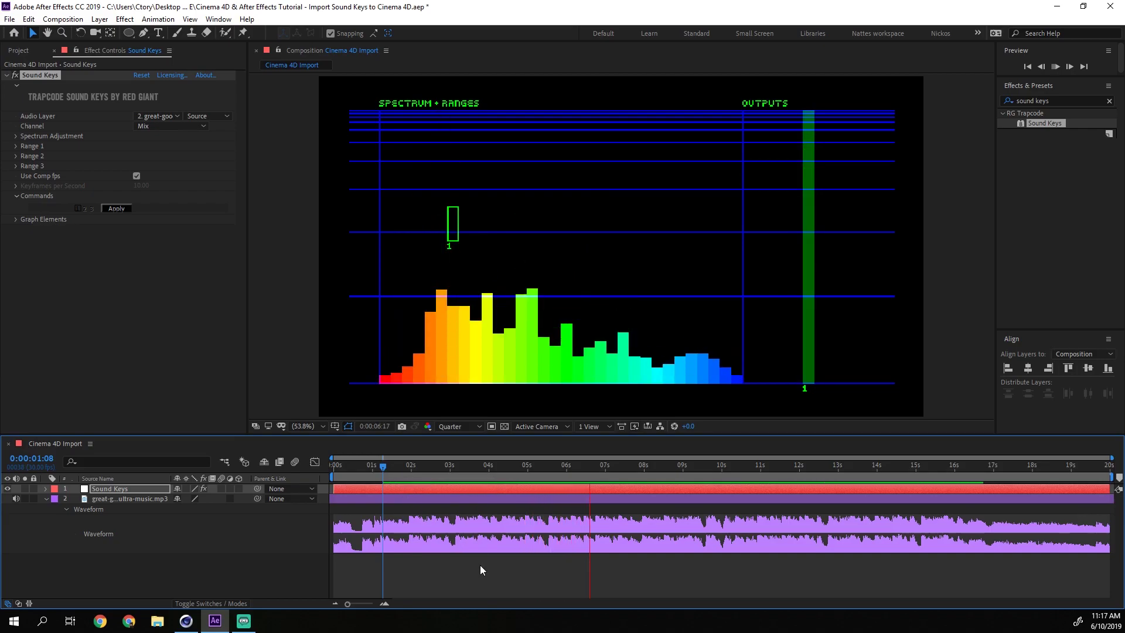
{"action": "left_click", "coordinate": [477, 485]}
{"action": "left_click", "coordinate": [467, 472]}
{"action": "left_click", "coordinate": [40, 75]}
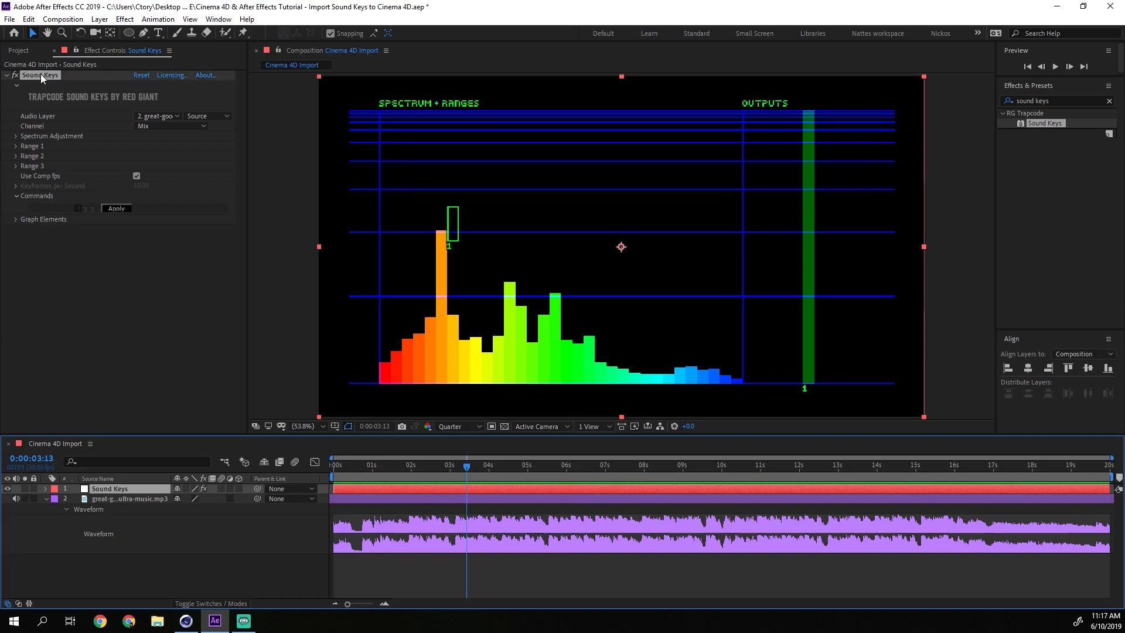
{"action": "left_click", "coordinate": [452, 234]}
{"action": "left_click_drag", "start_coordinate": [453, 207], "coordinate": [452, 221]}
{"action": "left_click", "coordinate": [391, 469]}
{"action": "key", "text": "space"}
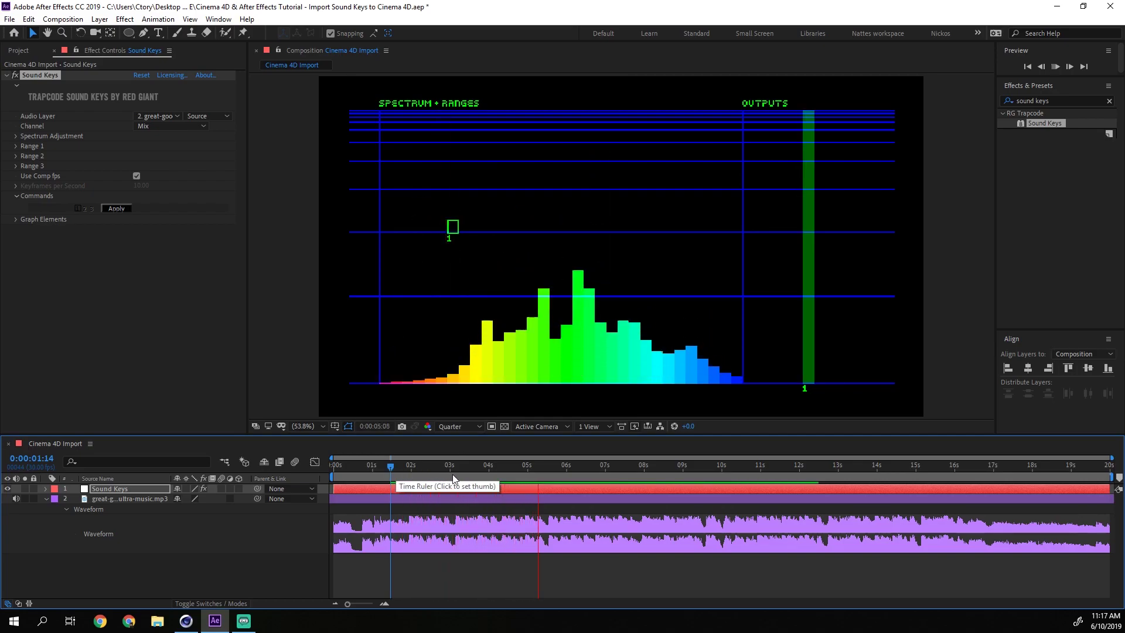
{"action": "left_click_drag", "start_coordinate": [582, 471], "coordinate": [558, 469]}
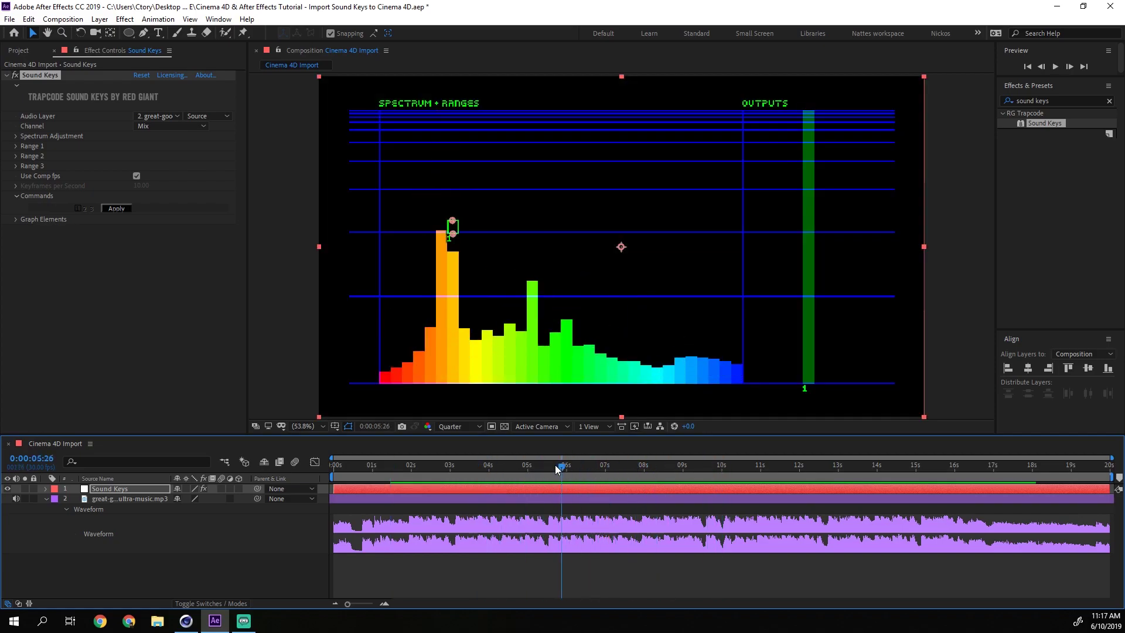
Step: Save the project, expand the Range 1 settings at the comp start, and switch to Cinema 4D
{"action": "key", "text": "ctrl+s"}
{"action": "left_click", "coordinate": [370, 466]}
{"action": "left_click", "coordinate": [327, 467]}
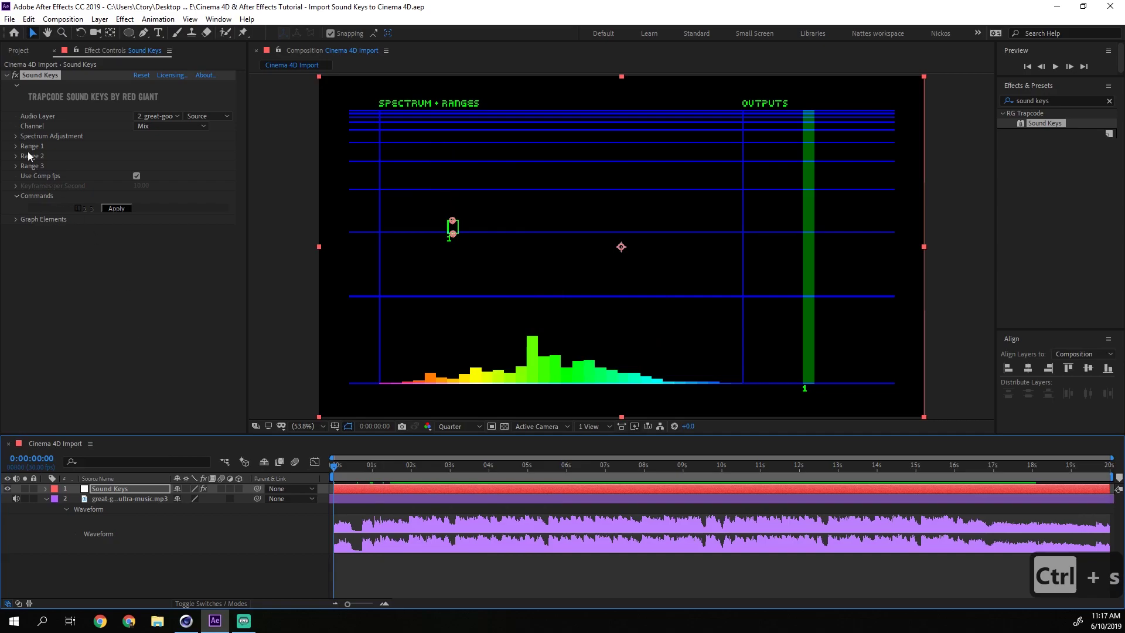
{"action": "left_click", "coordinate": [16, 145]}
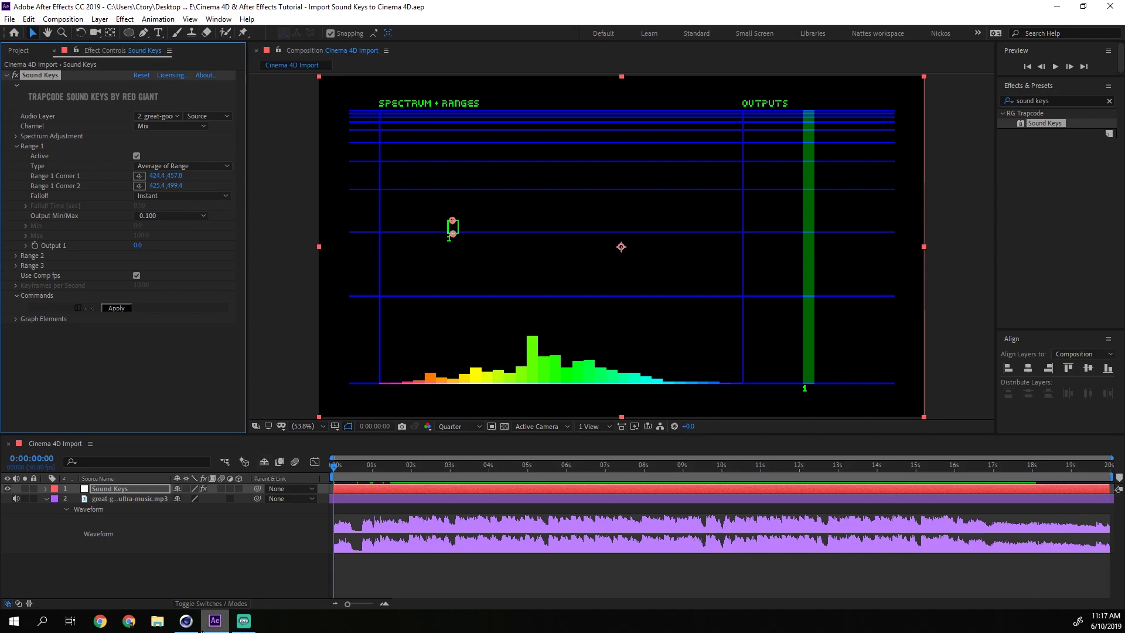
{"action": "left_click", "coordinate": [186, 620]}
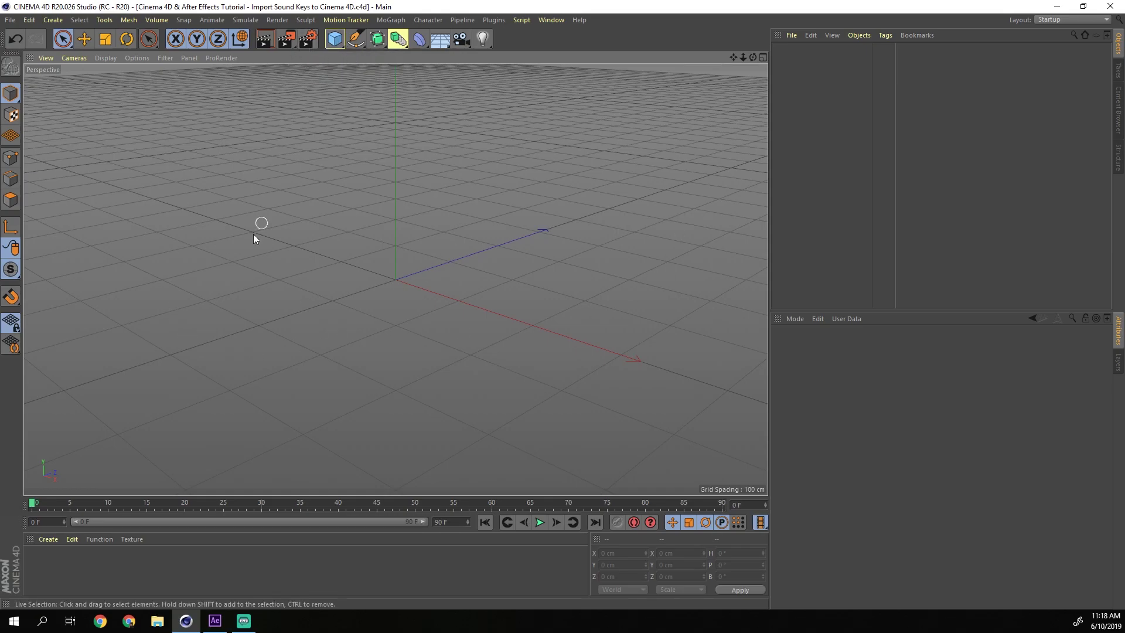
Step: Set the scene end frame to 600 and extend the preview range to all 600 frames
{"action": "left_click", "coordinate": [445, 523]}
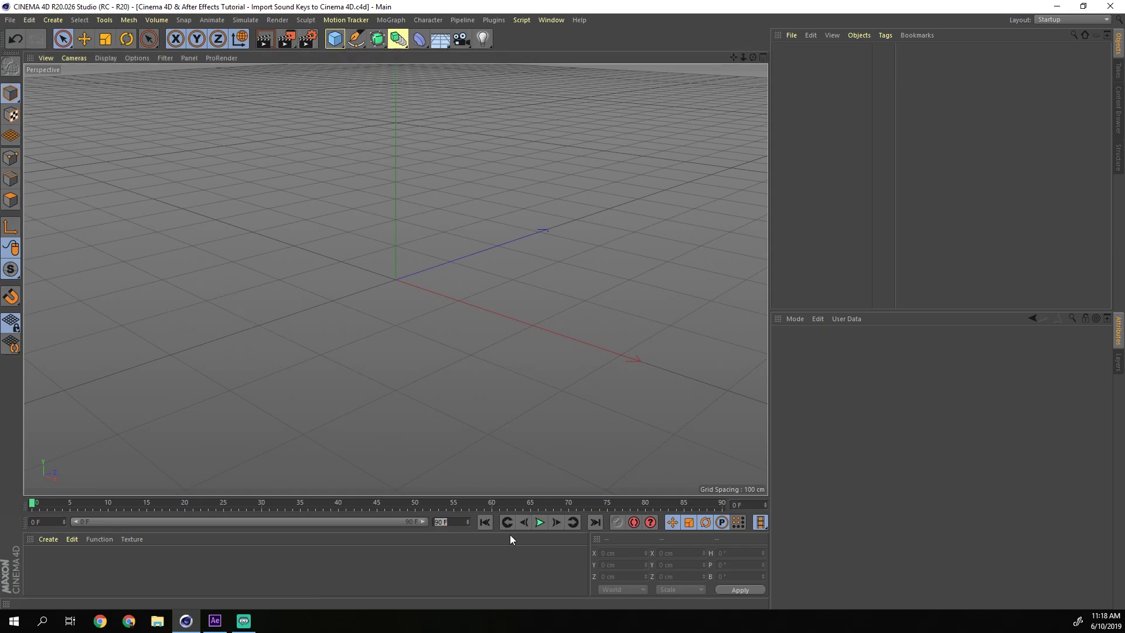
{"action": "type", "text": "600"}
{"action": "key", "text": "Return"}
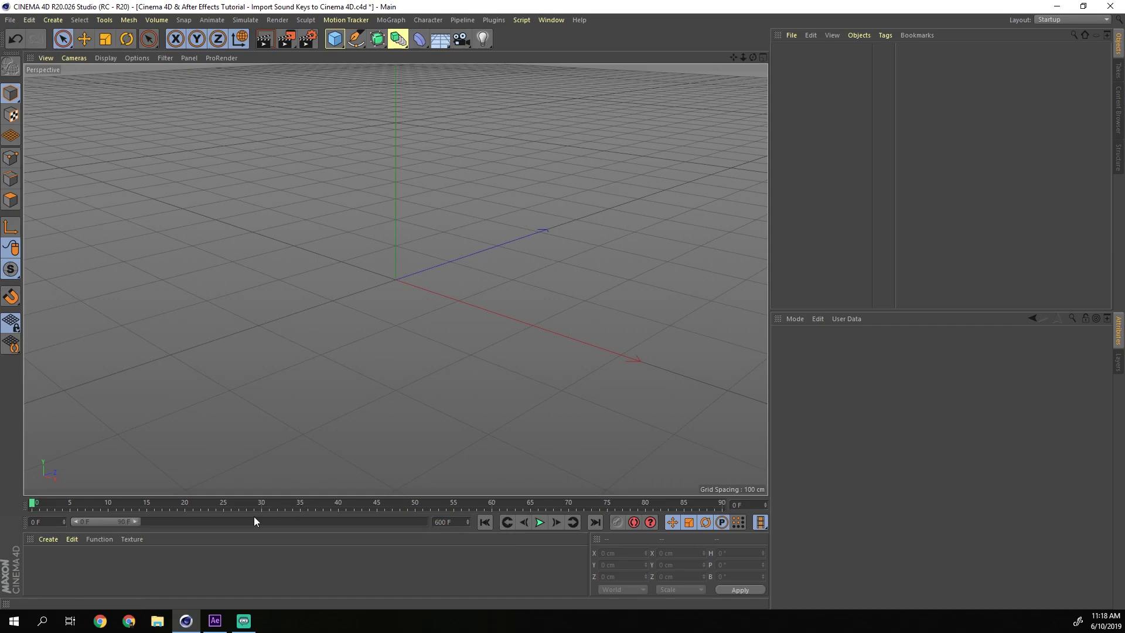
{"action": "left_click_drag", "start_coordinate": [138, 521], "coordinate": [427, 522]}
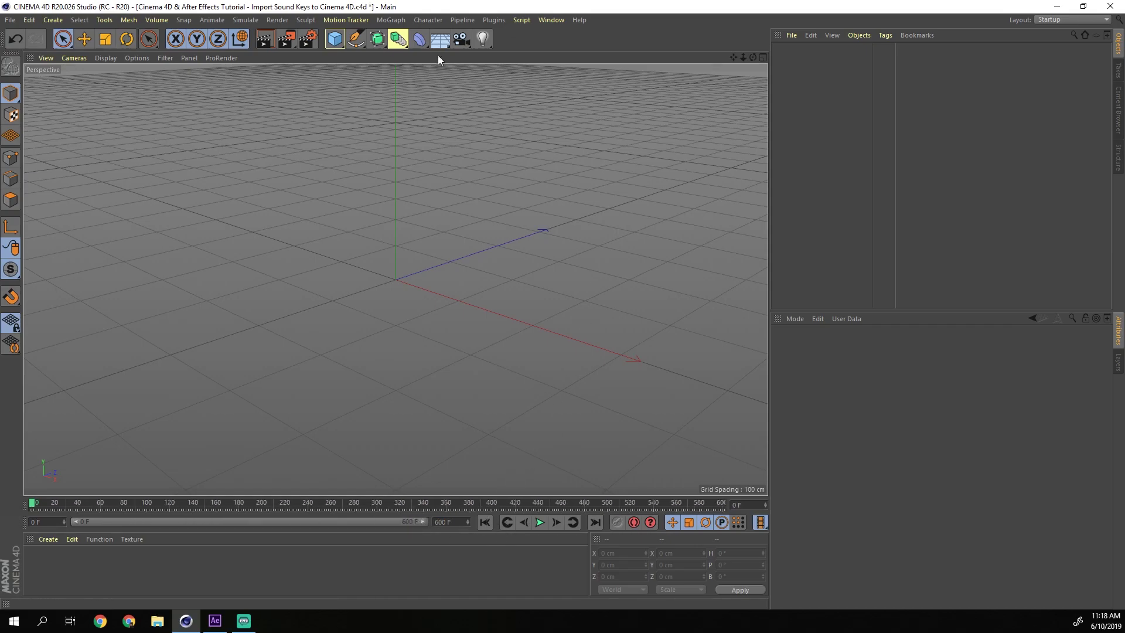
Step: Add a Plane with 100 width and 100 height segments, shown in Gouraud Shading (Lines)
{"action": "left_click", "coordinate": [336, 41]}
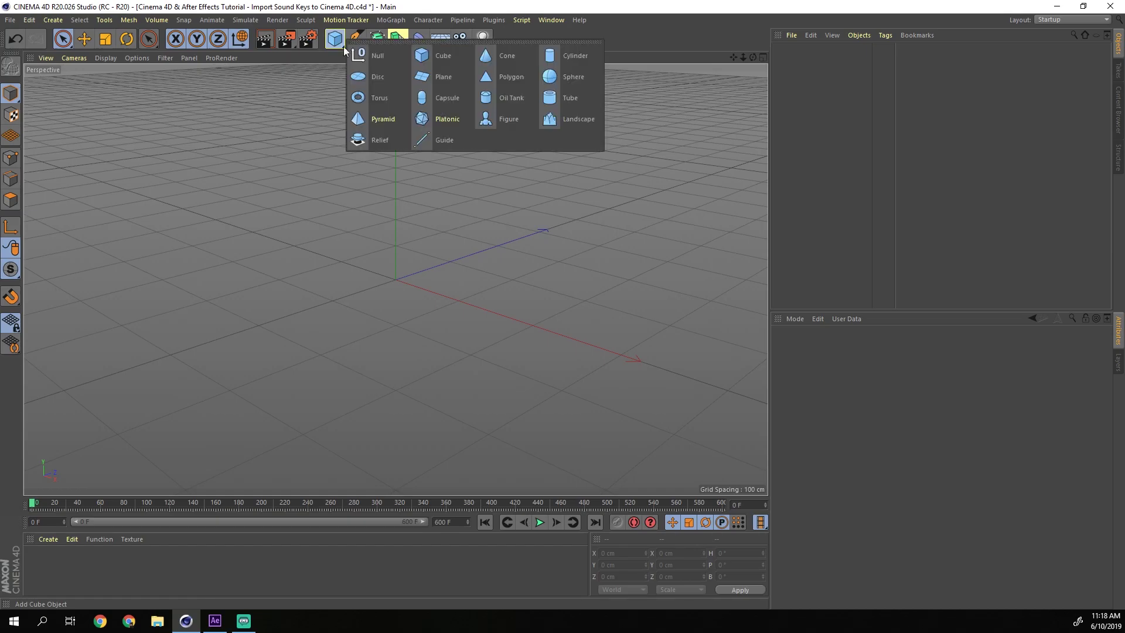
{"action": "key", "text": "Escape"}
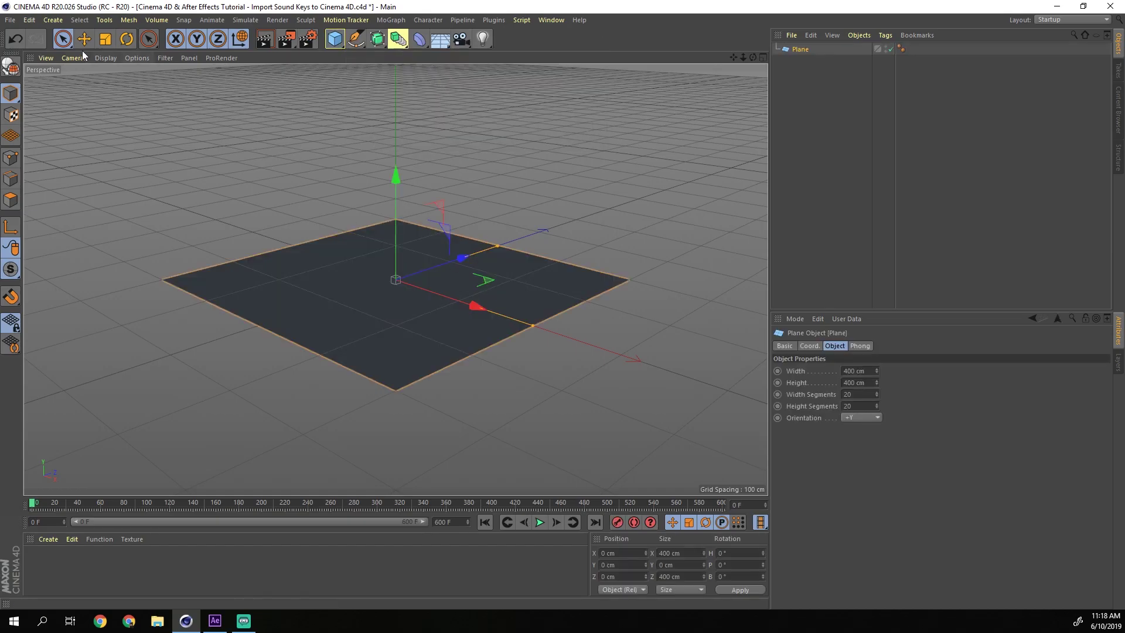
{"action": "left_click", "coordinate": [107, 58]}
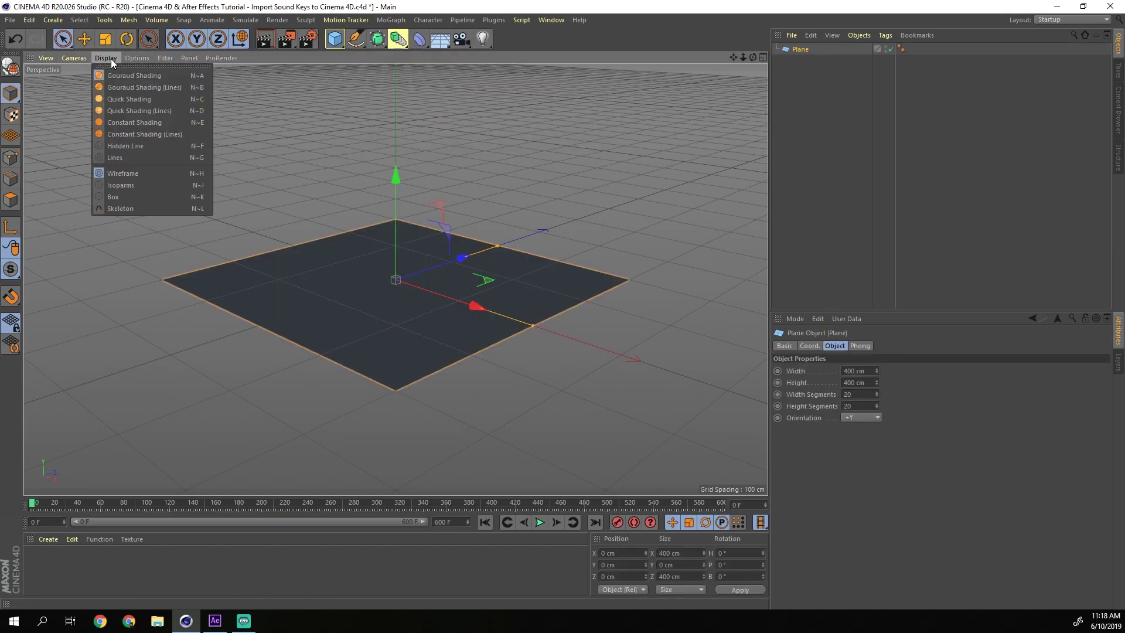
{"action": "left_click", "coordinate": [124, 87]}
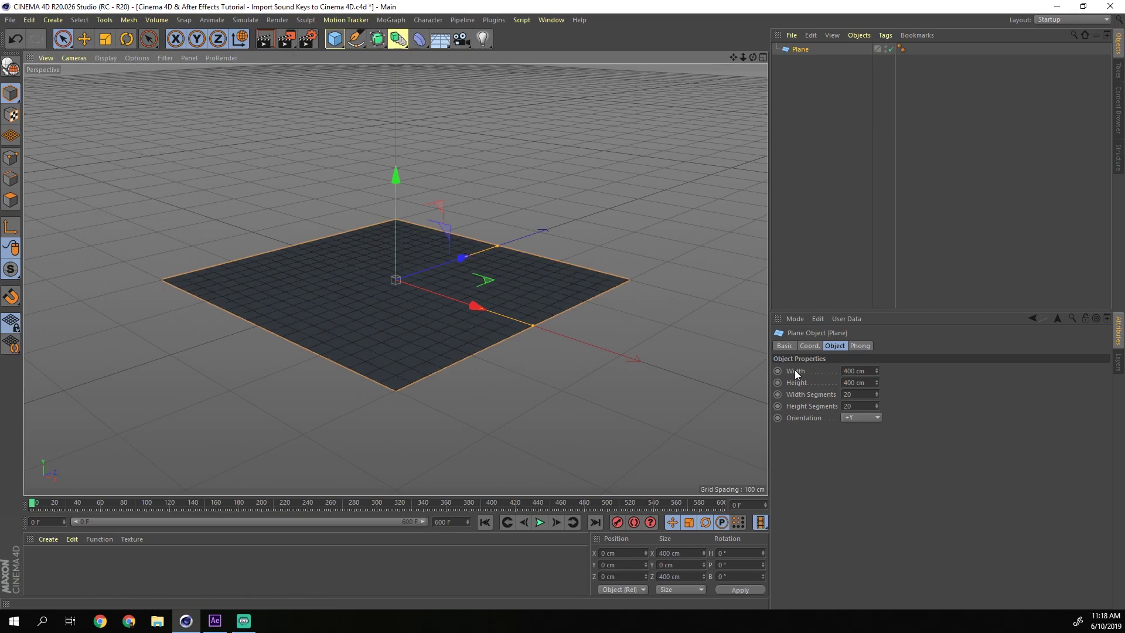
{"action": "double_click", "coordinate": [858, 397]}
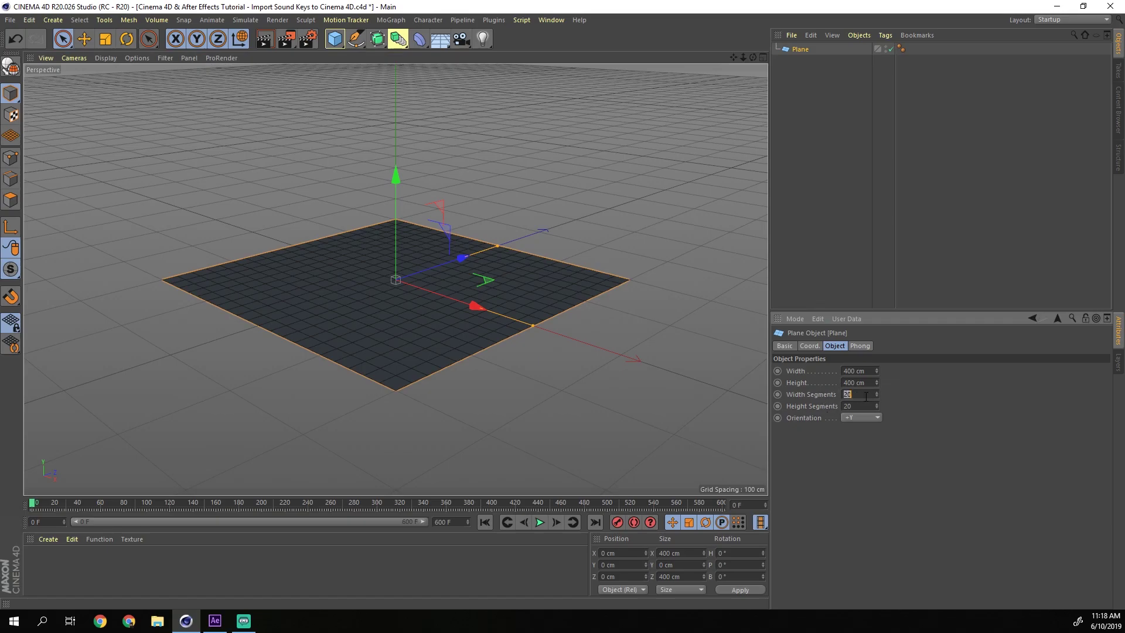
{"action": "type", "text": "100"}
{"action": "key", "text": "Tab"}
{"action": "type", "text": "100"}
{"action": "key", "text": "Return"}
{"action": "left_click_drag", "start_coordinate": [743, 57], "coordinate": [780, 57]}
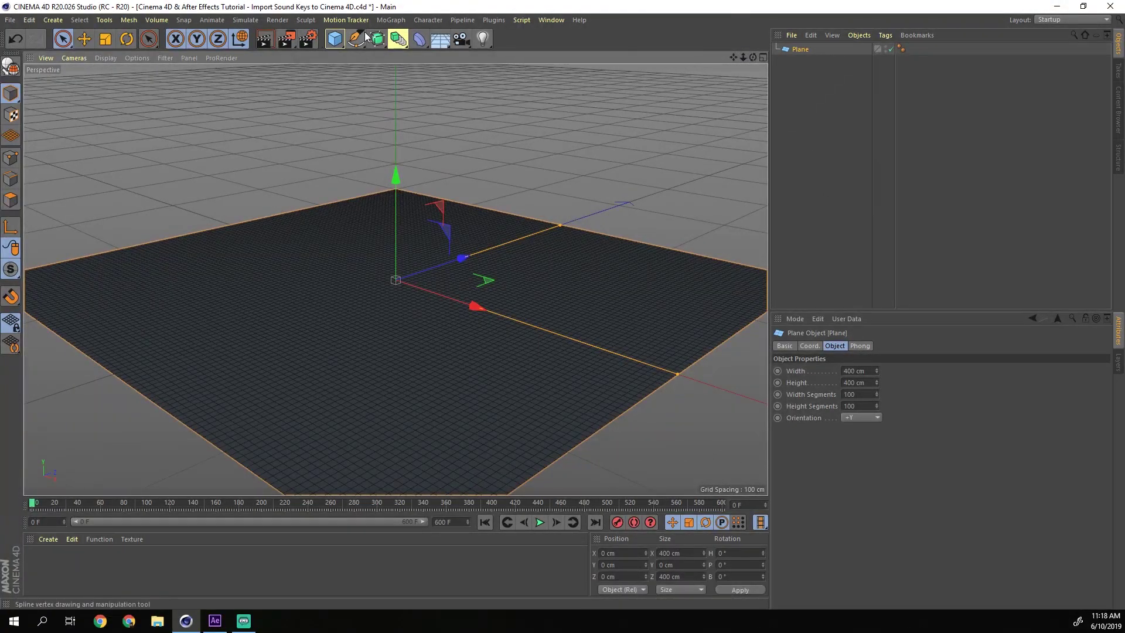
Step: Add a Displacer deformer as a child of the Plane
{"action": "left_click", "coordinate": [420, 39]}
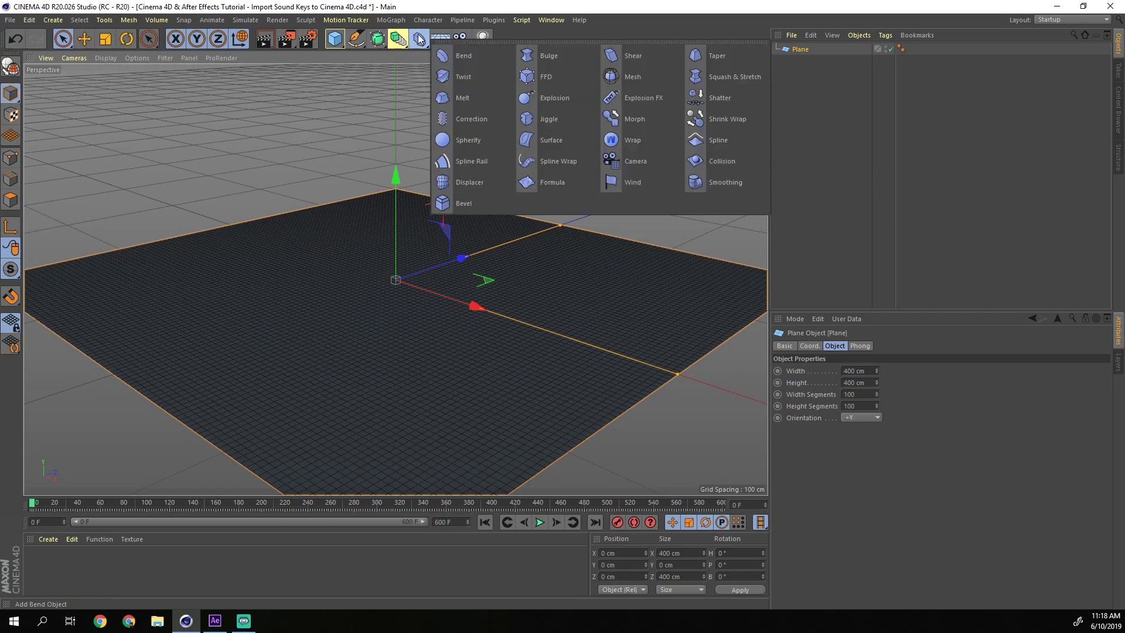
{"action": "left_click", "coordinate": [481, 186]}
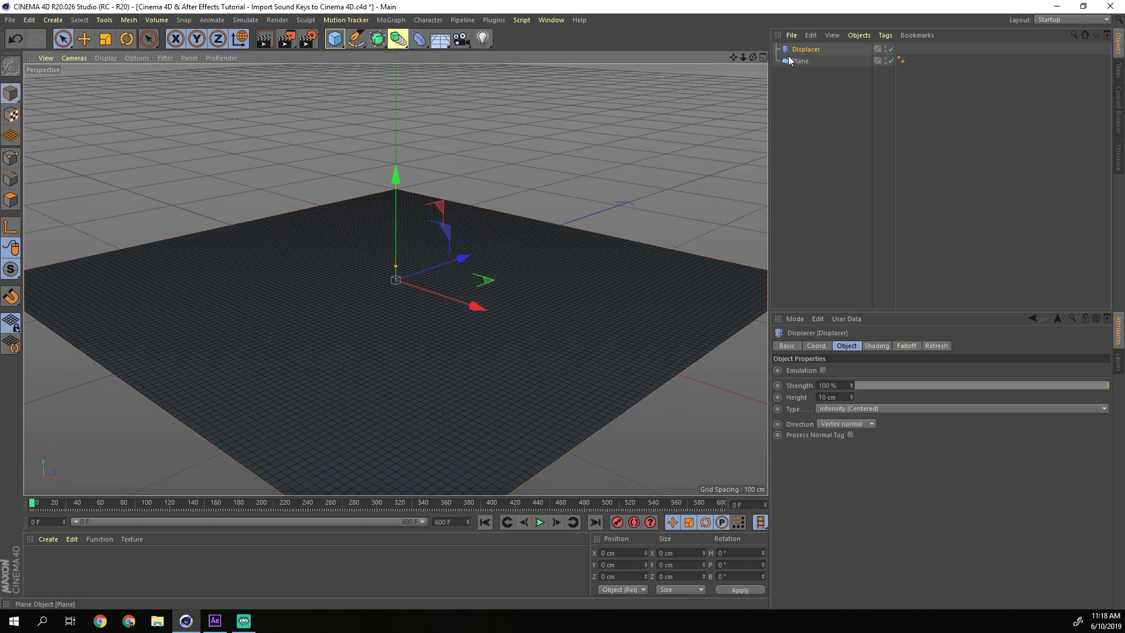
{"action": "left_click_drag", "start_coordinate": [797, 49], "coordinate": [801, 73]}
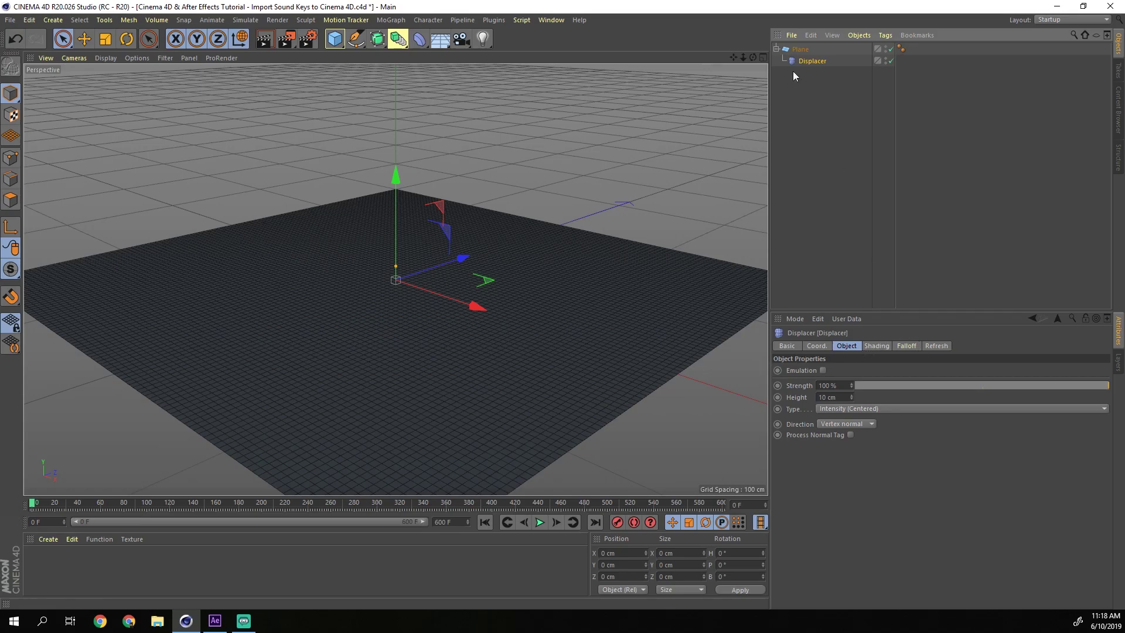
Step: Give the Displacer a Noise shader with 500% global scale
{"action": "left_click", "coordinate": [880, 347]}
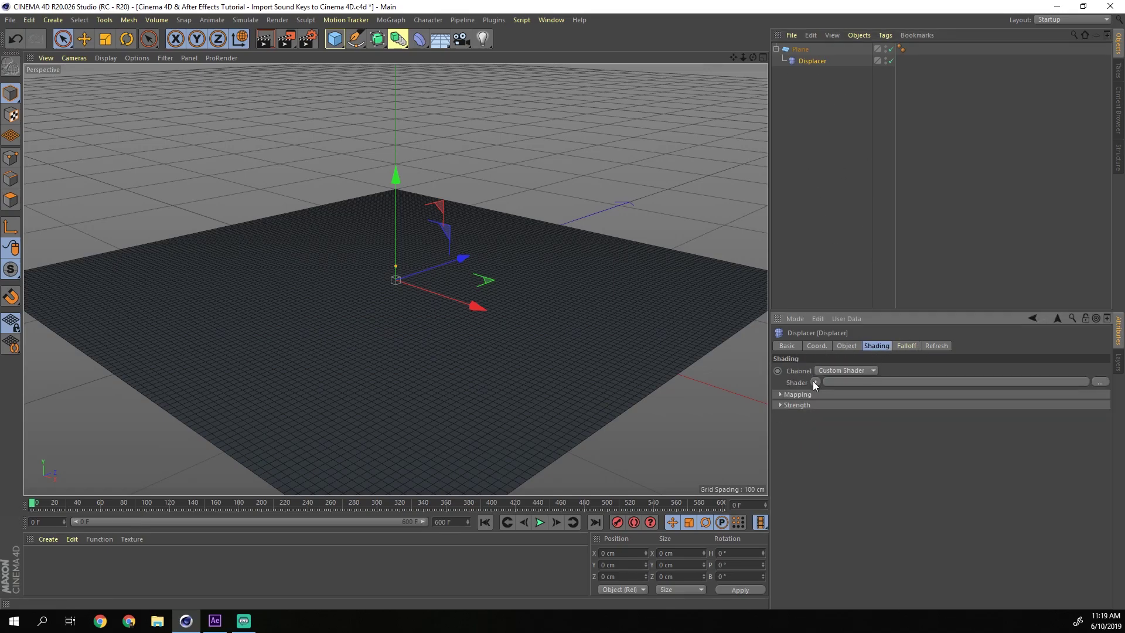
{"action": "left_click", "coordinate": [816, 383]}
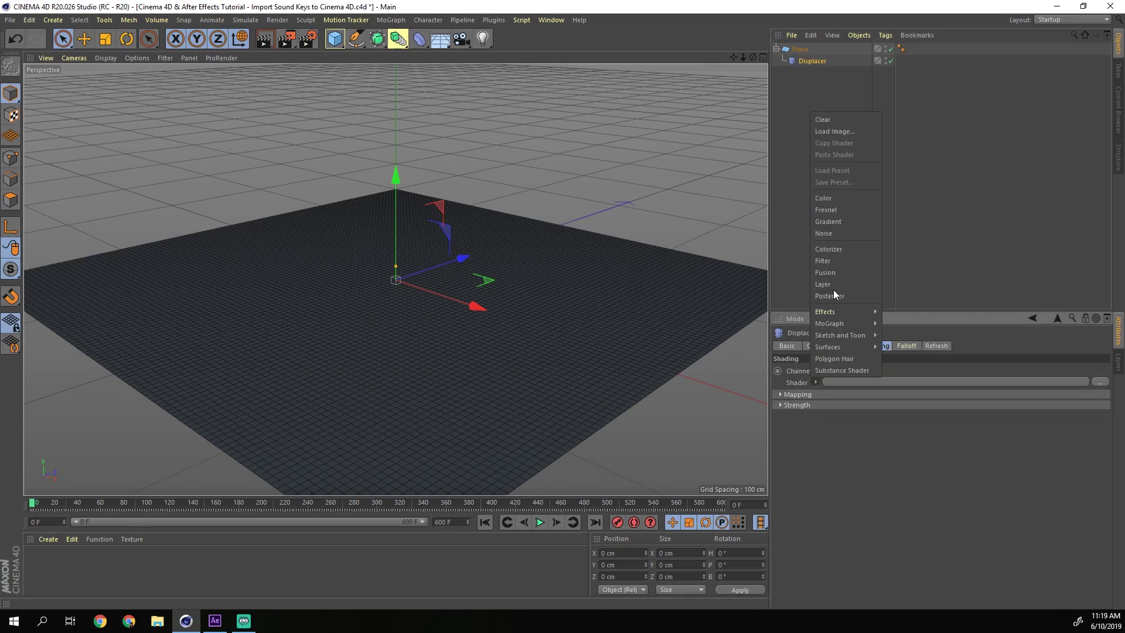
{"action": "left_click", "coordinate": [833, 232]}
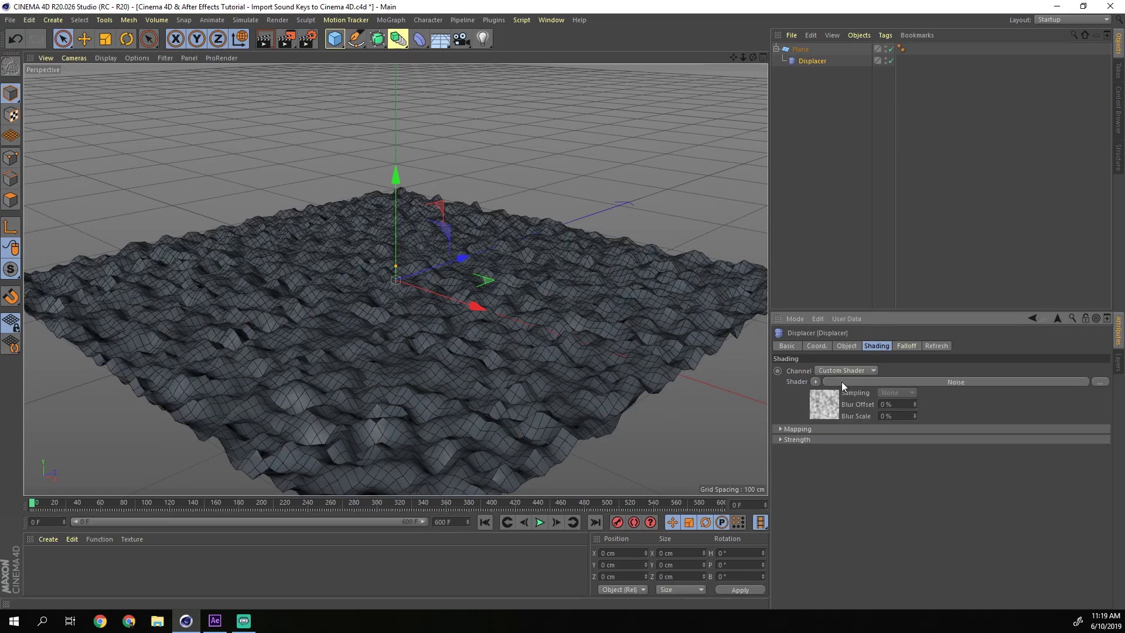
{"action": "left_click", "coordinate": [836, 381]}
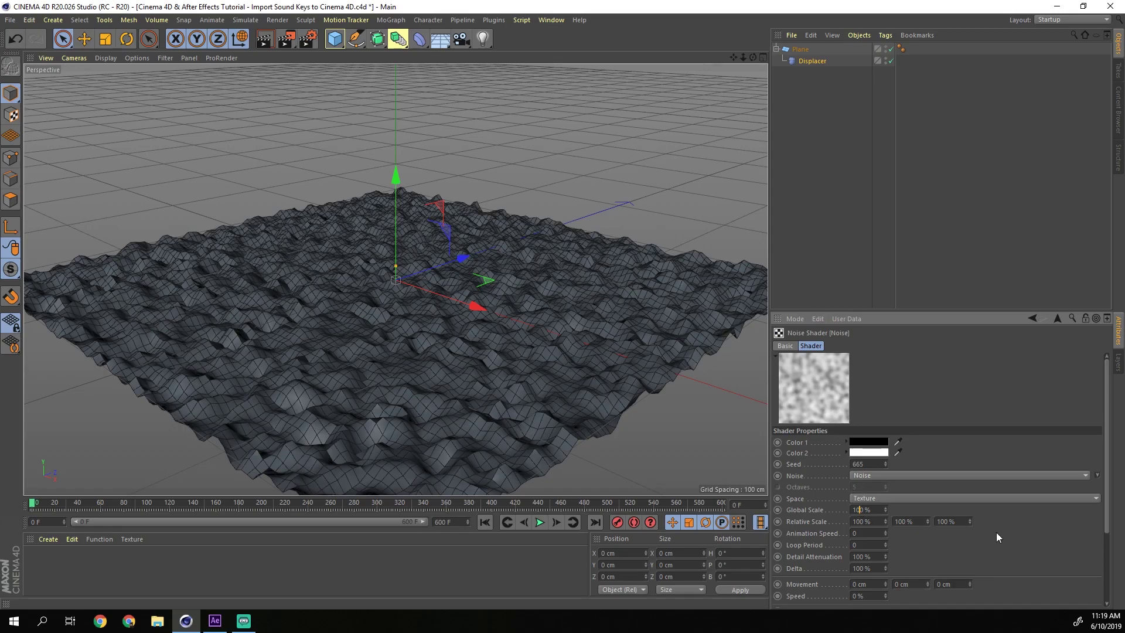
{"action": "type", "text": "0"}
{"action": "key", "text": "Return"}
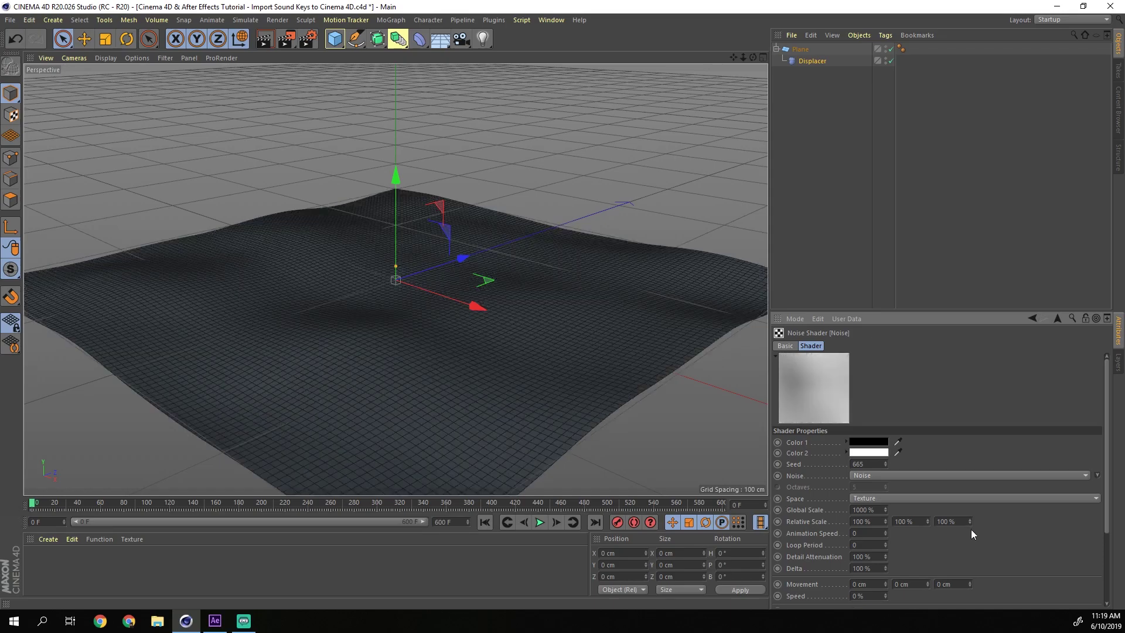
{"action": "double_click", "coordinate": [861, 510]}
{"action": "type", "text": "500"}
{"action": "key", "text": "Return"}
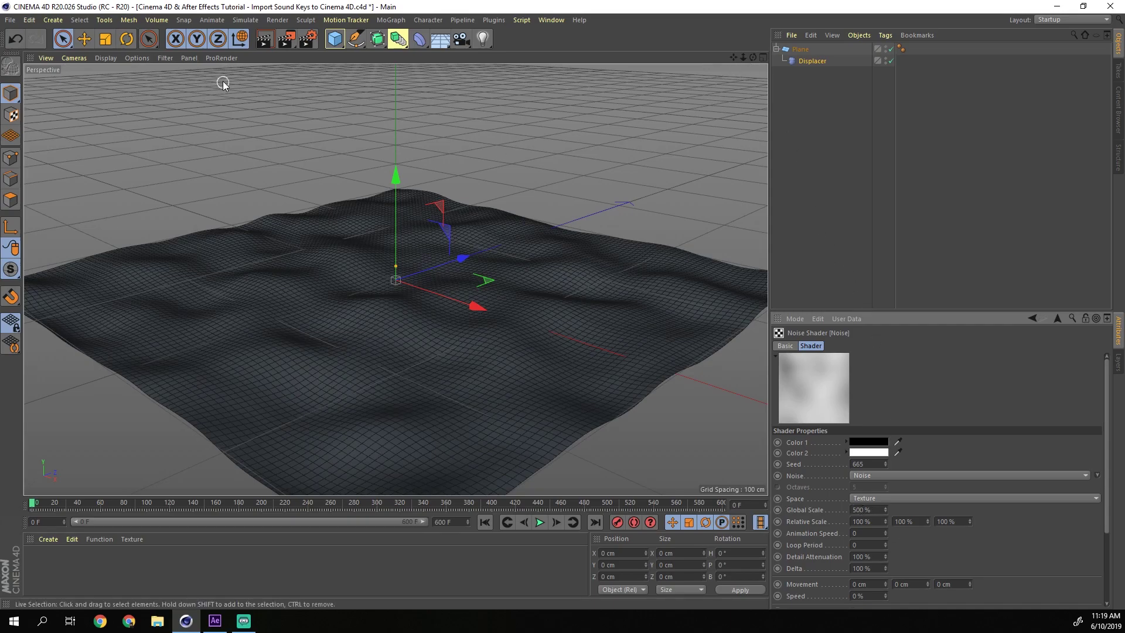
Step: Switch to smooth Gouraud Shading, play back the noise, and enter 1 for Movement X
{"action": "left_click", "coordinate": [103, 58]}
{"action": "left_click", "coordinate": [116, 73]}
{"action": "left_click", "coordinate": [538, 522]}
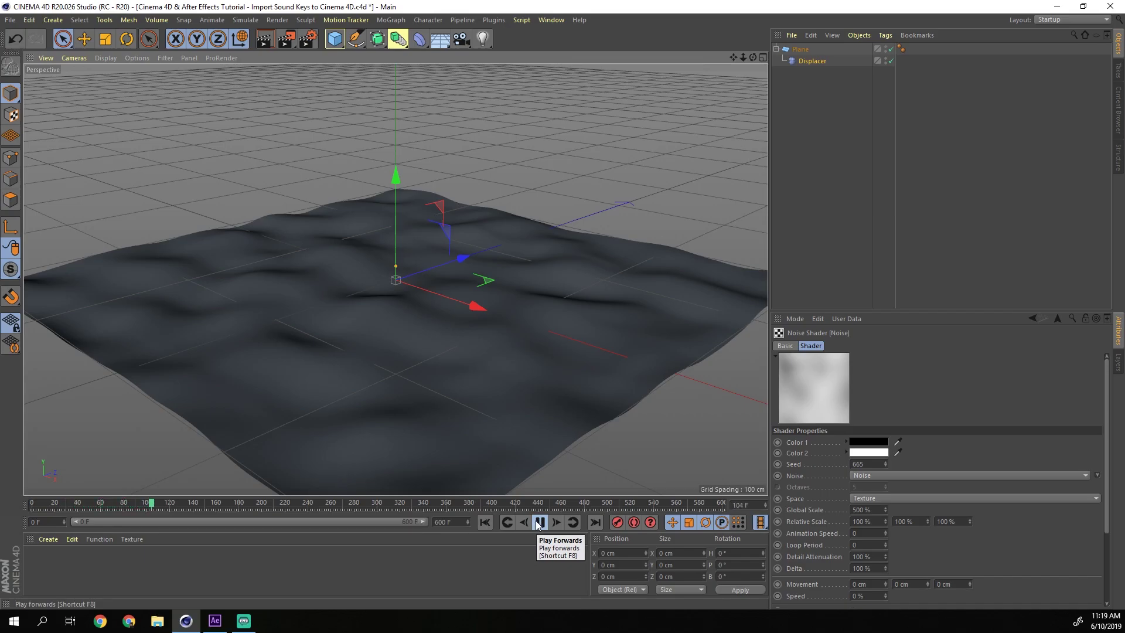
{"action": "left_click", "coordinate": [539, 522]}
{"action": "left_click", "coordinate": [485, 522]}
{"action": "scroll", "coordinate": [961, 410], "scroll_direction": "down", "scroll_amount": 3}
{"action": "scroll", "coordinate": [961, 406], "scroll_direction": "down", "scroll_amount": 2}
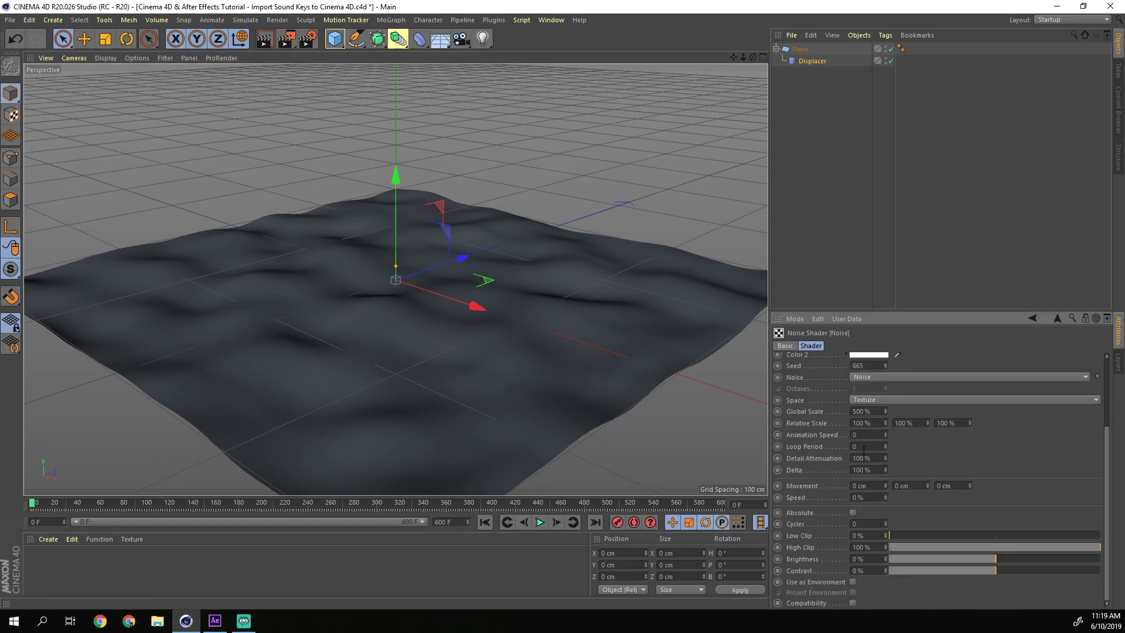
{"action": "left_click", "coordinate": [864, 485]}
{"action": "type", "text": "1"}
{"action": "scroll", "coordinate": [833, 371], "scroll_direction": "up", "scroll_amount": 5}
Step: Set the Noise shader's Movement X, Y and Z to 1 cm each
{"action": "left_click", "coordinate": [812, 61]}
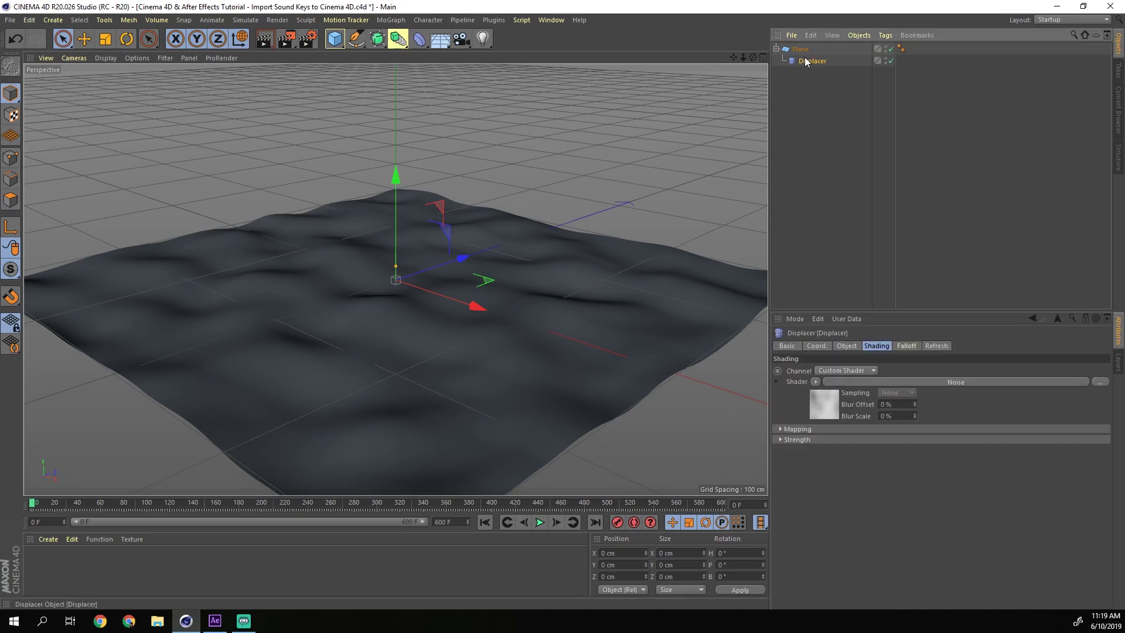
{"action": "left_click", "coordinate": [816, 345]}
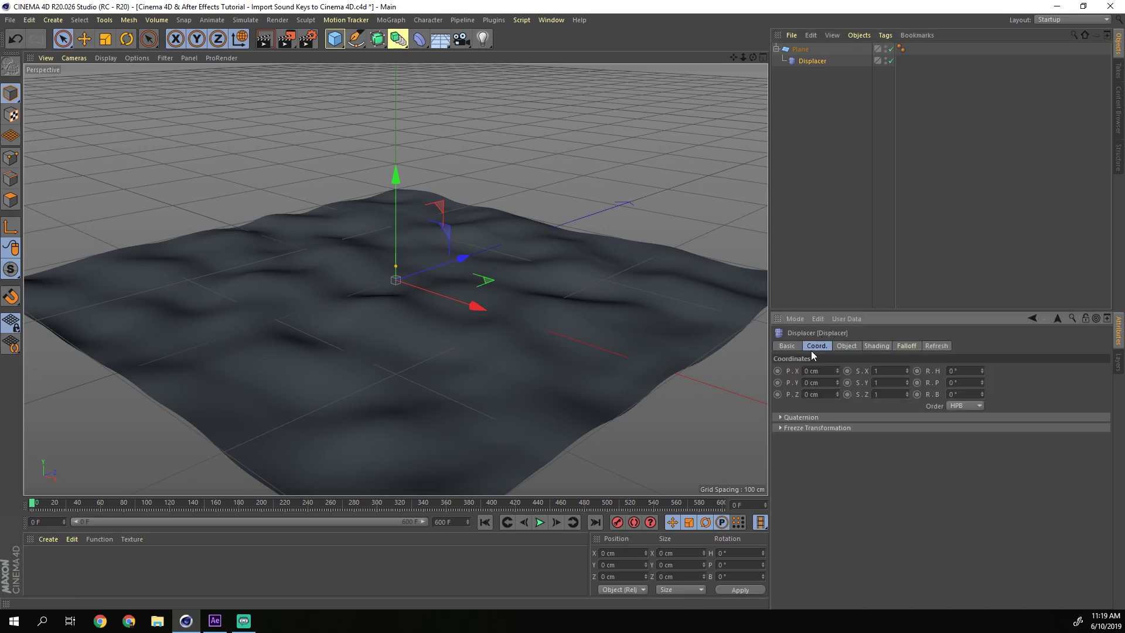
{"action": "left_click", "coordinate": [881, 345]}
{"action": "left_click", "coordinate": [884, 376]}
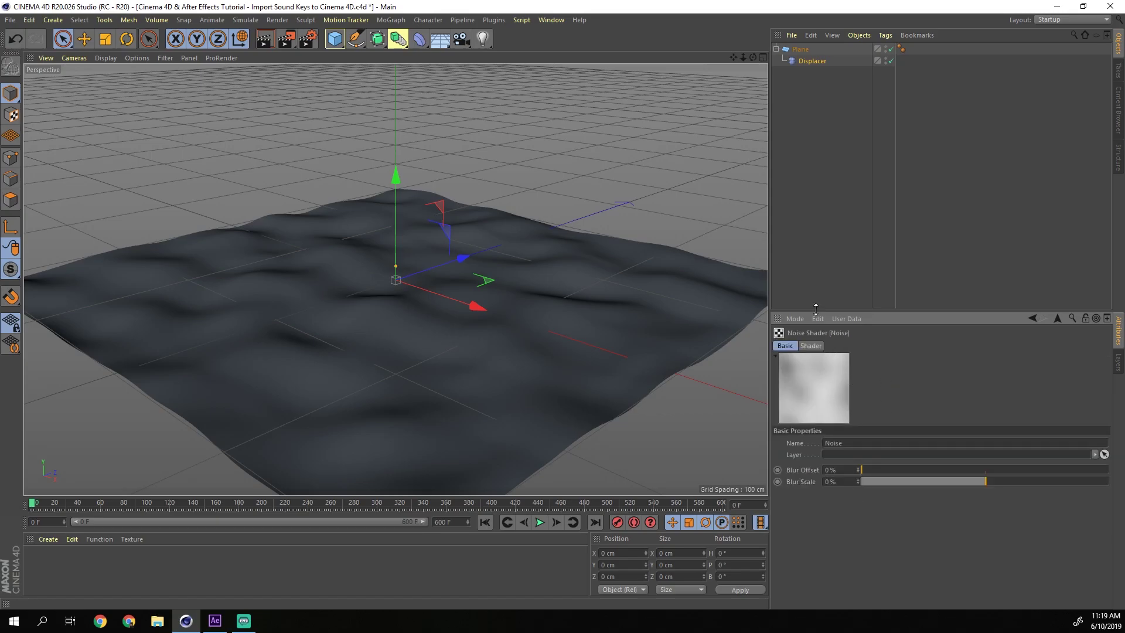
{"action": "left_click", "coordinate": [811, 60]}
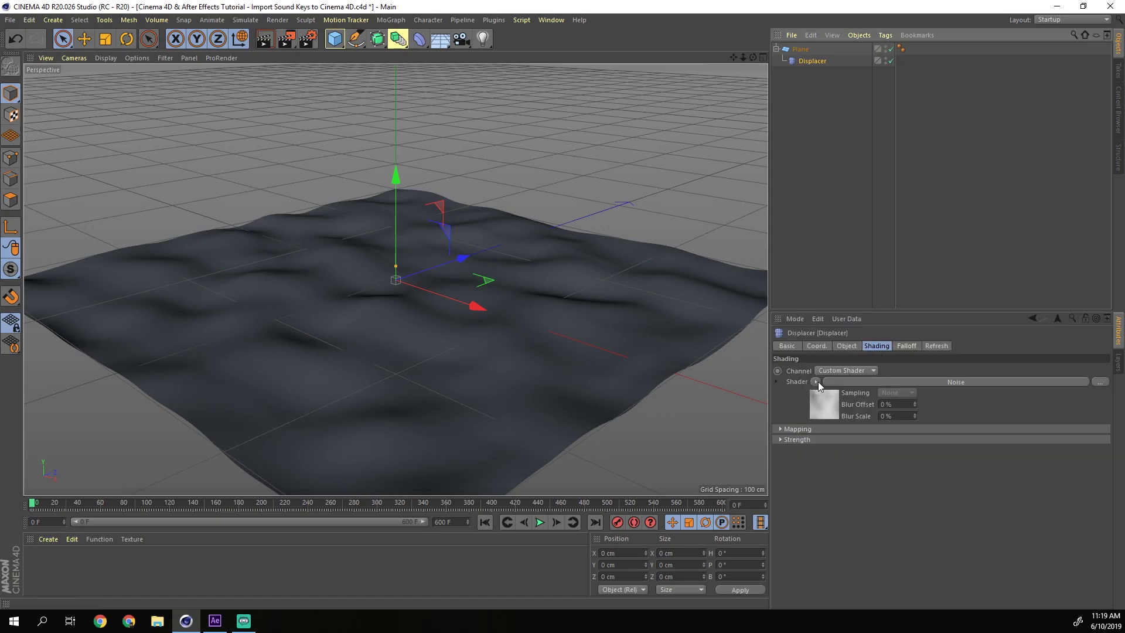
{"action": "left_click", "coordinate": [846, 382]}
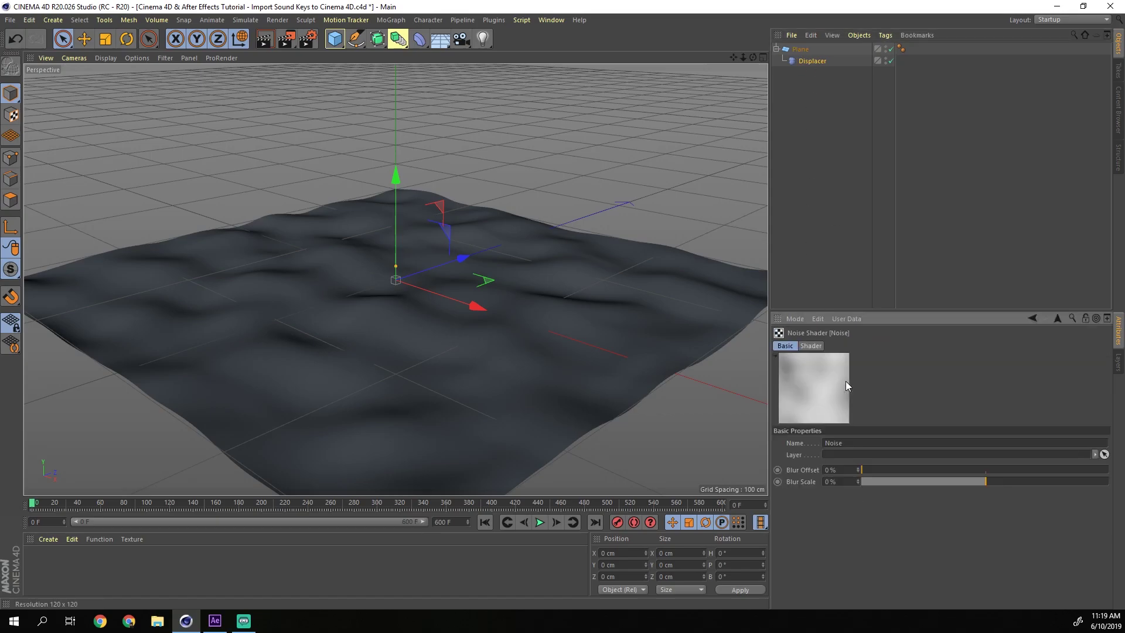
{"action": "left_click", "coordinate": [811, 346]}
{"action": "scroll", "coordinate": [807, 516], "scroll_direction": "down", "scroll_amount": 2}
{"action": "left_click", "coordinate": [865, 487]}
{"action": "left_click", "coordinate": [922, 488]}
{"action": "type", "text": "1"}
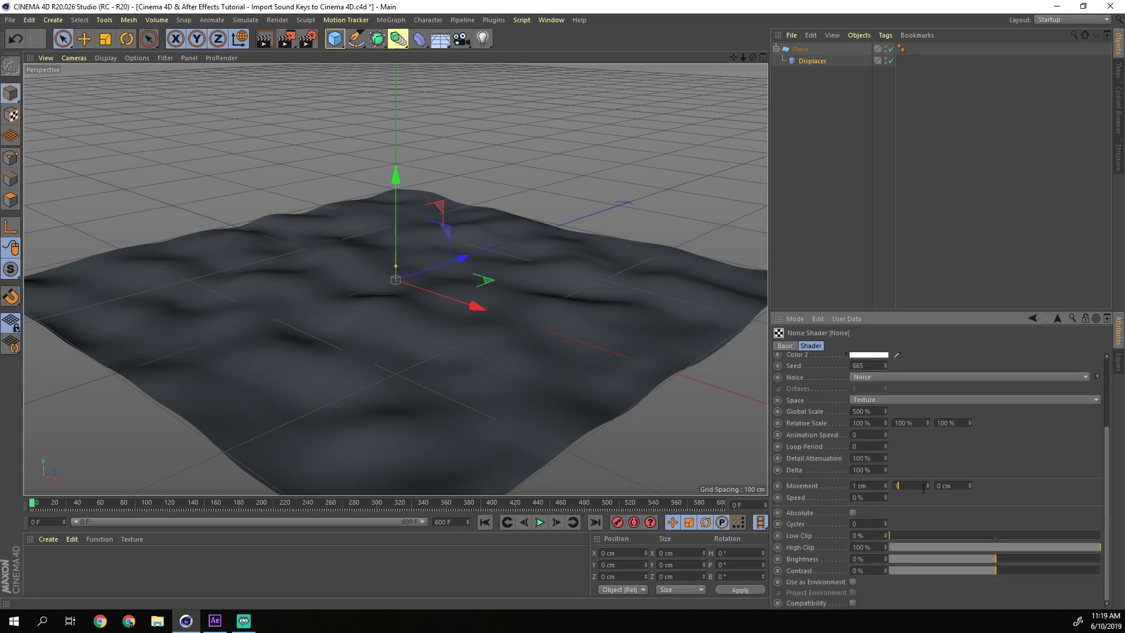
{"action": "left_click", "coordinate": [953, 488]}
{"action": "type", "text": "1"}
{"action": "left_click", "coordinate": [867, 499]}
Step: Test noise speeds of 0.1% and 0.5% by playing the animation
{"action": "key", "text": "BackSpace"}
{"action": "type", "text": "0.1"}
{"action": "left_click", "coordinate": [539, 523]}
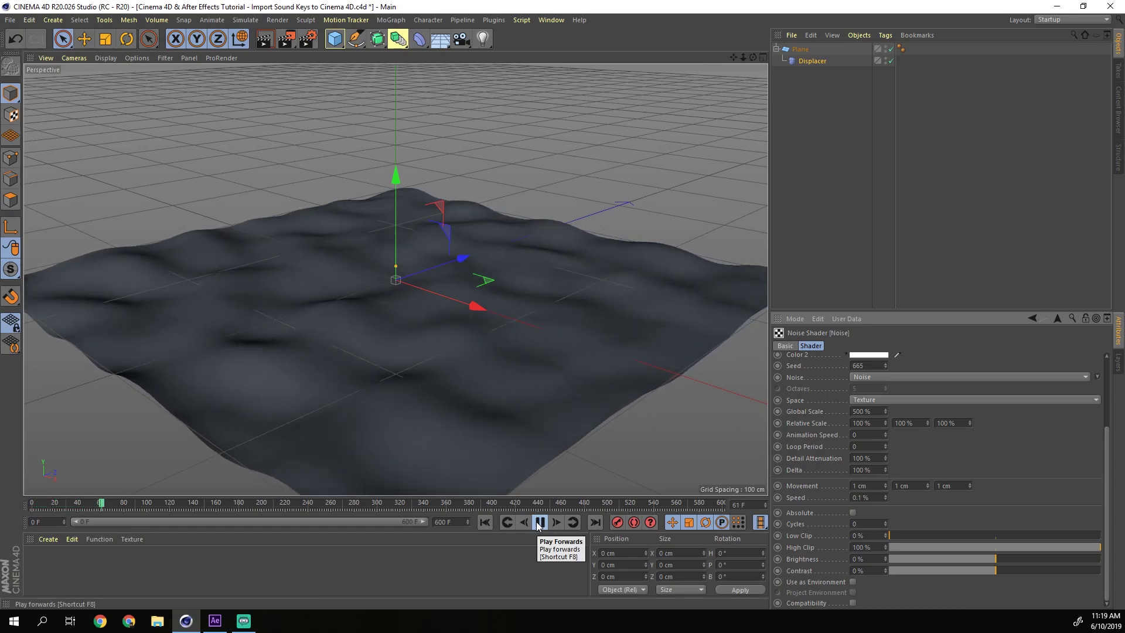
{"action": "left_click", "coordinate": [539, 524]}
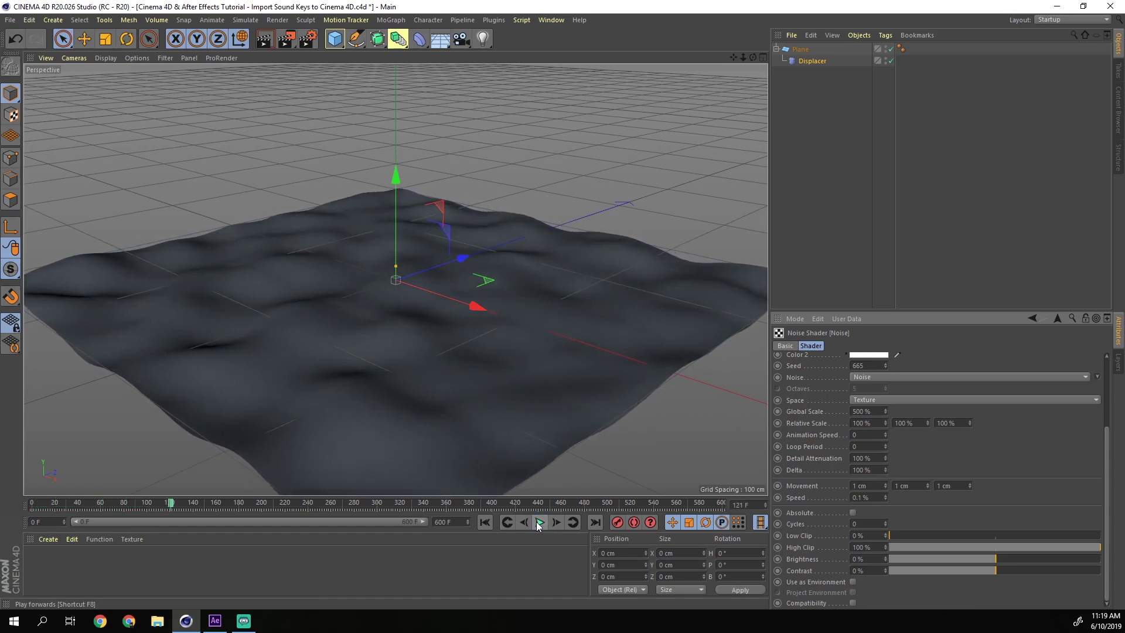
{"action": "left_click_drag", "start_coordinate": [881, 500], "coordinate": [854, 500]}
{"action": "key", "text": "BackSpace"}
{"action": "type", "text": ".5"}
{"action": "key", "text": "Return"}
{"action": "left_click", "coordinate": [540, 523]}
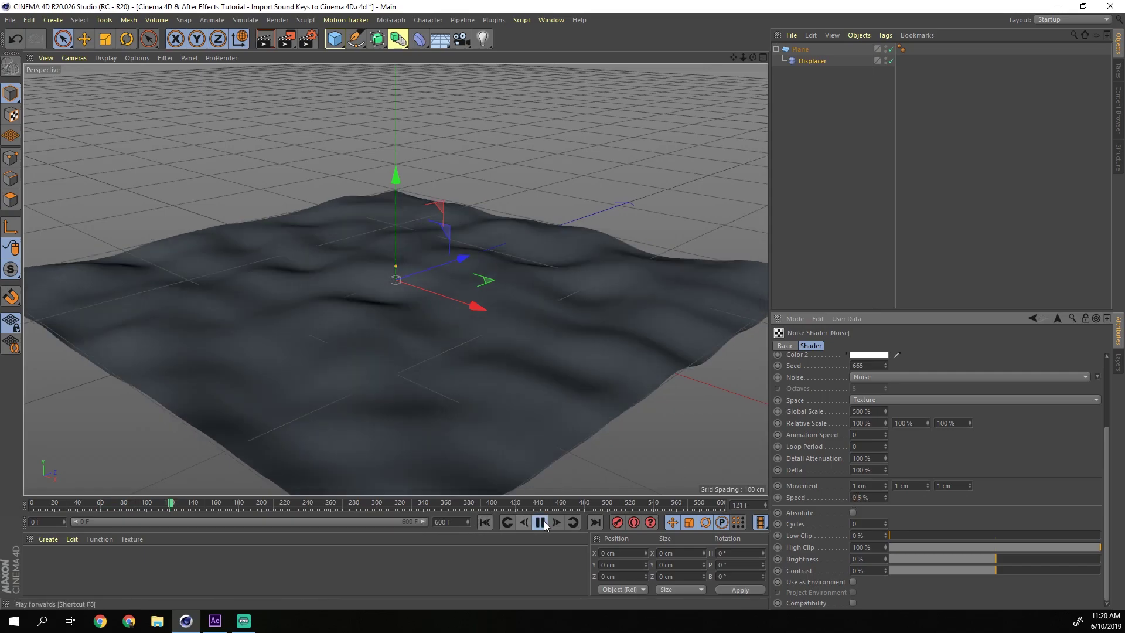
{"action": "left_click", "coordinate": [541, 523]}
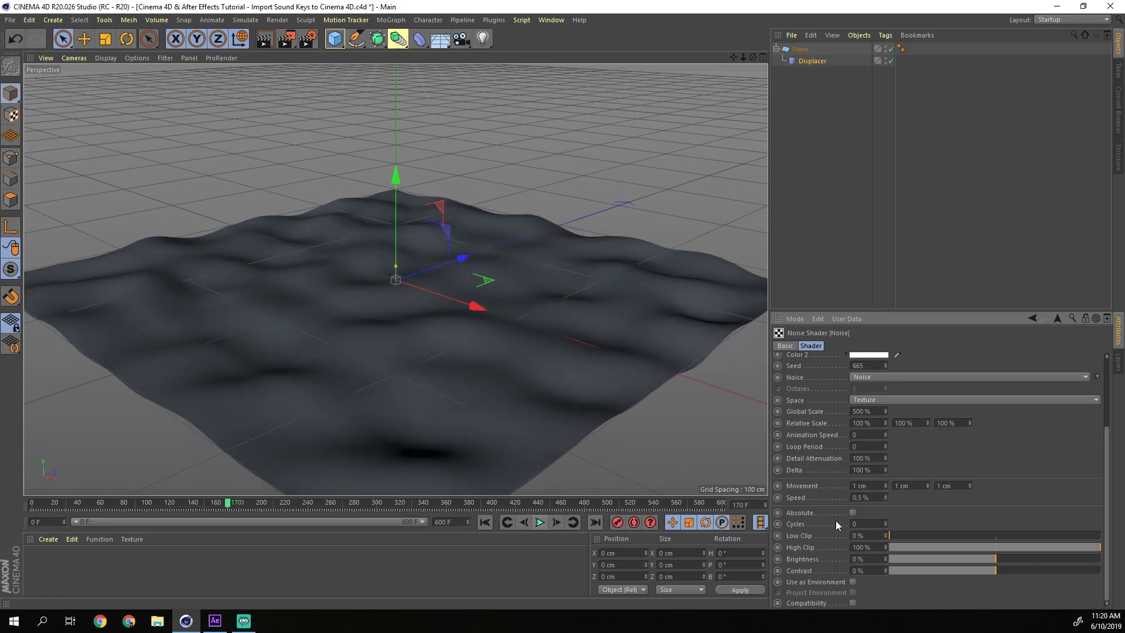
Step: Set the noise speed to 0.4% and orbit the view to look down on the plane
{"action": "double_click", "coordinate": [858, 499]}
{"action": "type", "text": ".4"}
{"action": "key", "text": "Return"}
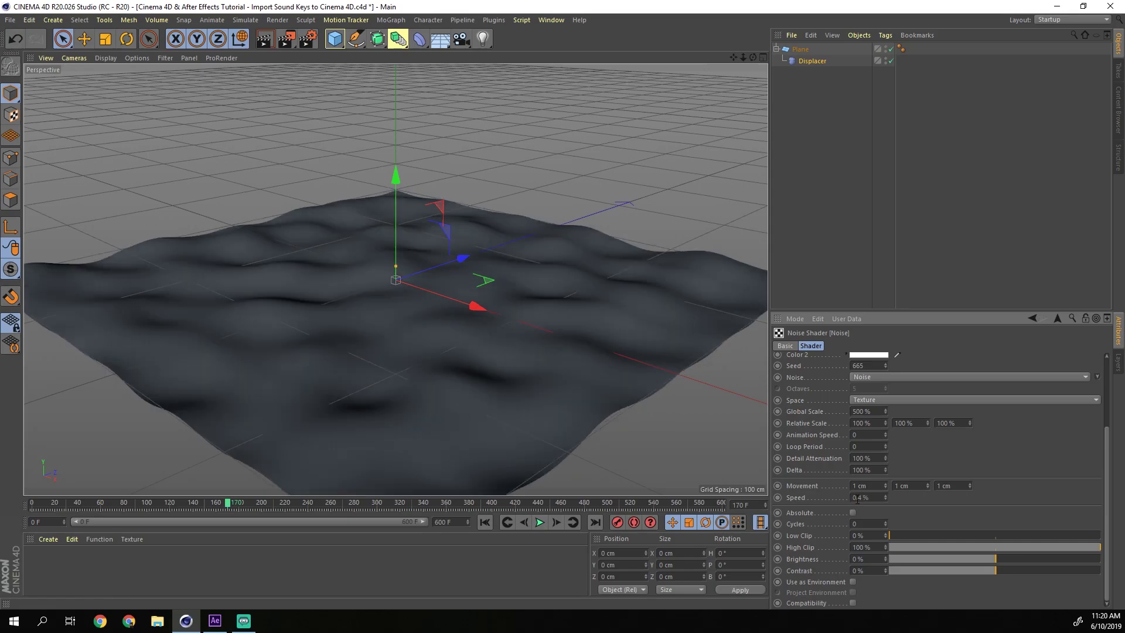
{"action": "left_click", "coordinate": [811, 61]}
{"action": "mouse_move", "coordinate": [753, 57]}
{"action": "left_mouse_down"}
{"action": "mouse_move", "coordinate": [753, 73]}
{"action": "mouse_move", "coordinate": [733, 46]}
{"action": "left_mouse_up"}
Step: Set the Displacer height to 20 cm and play back to preview the taller waves
{"action": "left_click", "coordinate": [847, 346]}
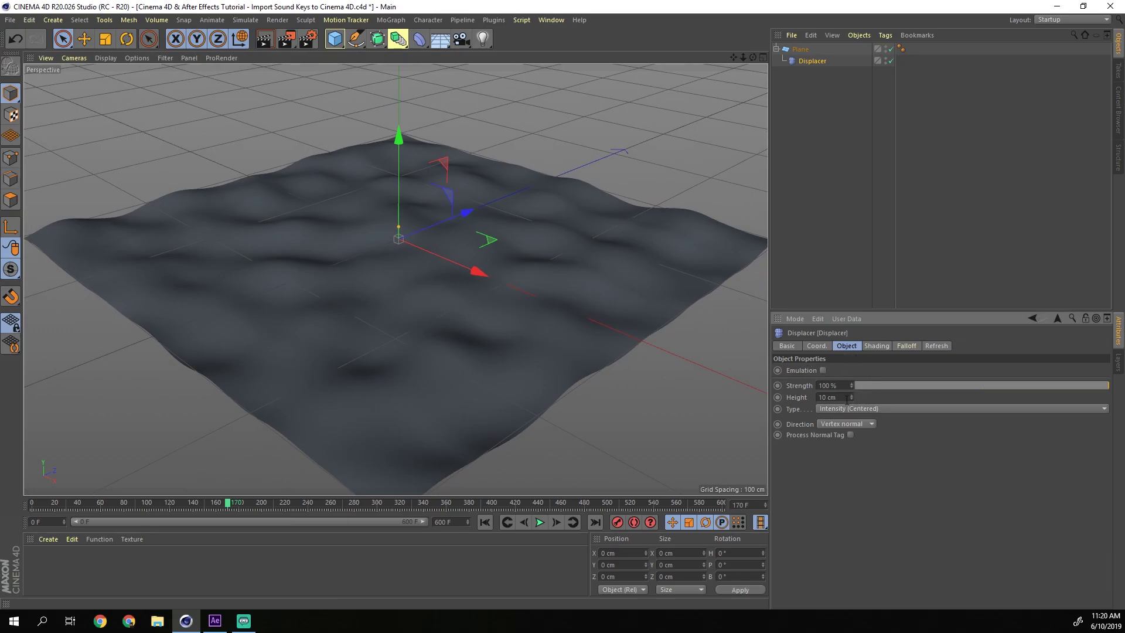
{"action": "left_click_drag", "start_coordinate": [852, 397], "coordinate": [852, 390]}
{"action": "left_click", "coordinate": [823, 398]}
{"action": "type", "text": "20"}
{"action": "key", "text": "Return"}
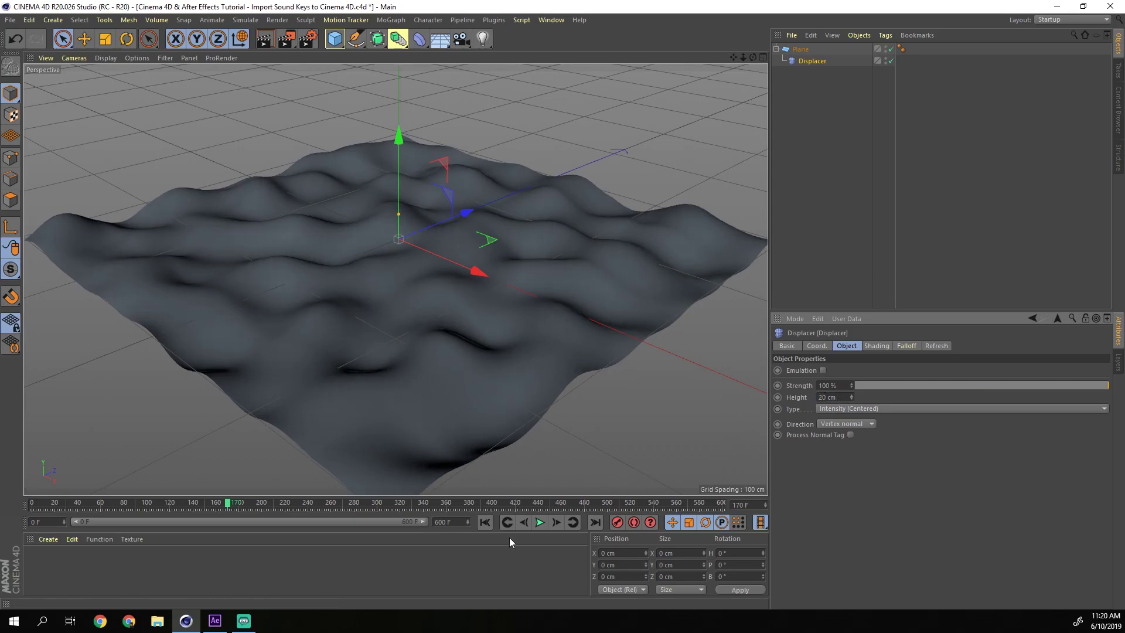
{"action": "left_click", "coordinate": [540, 522]}
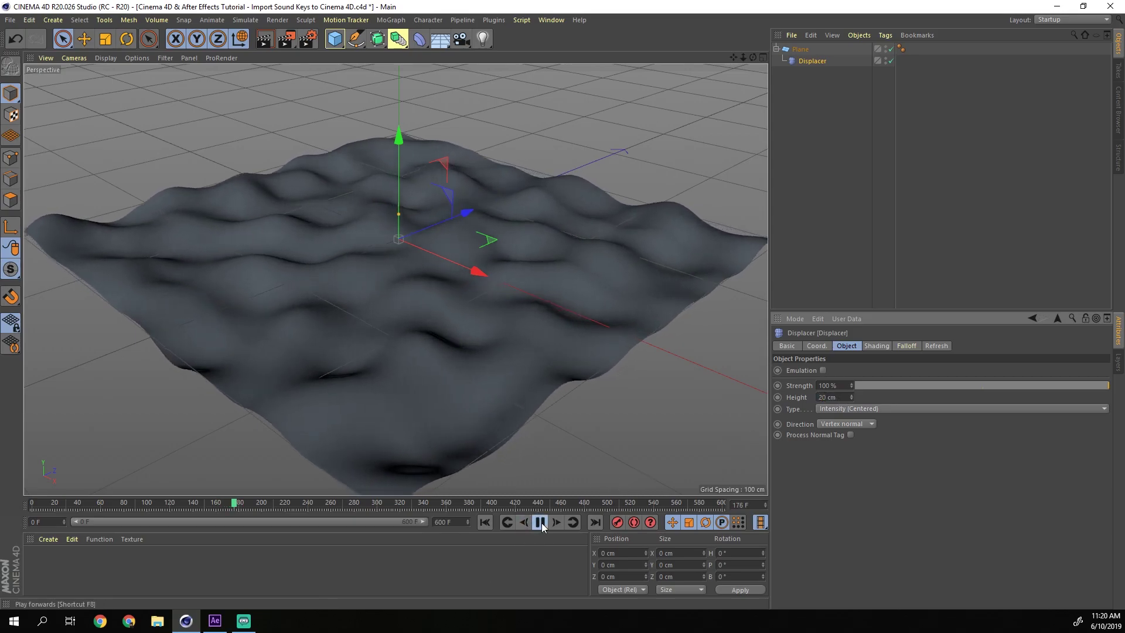
{"action": "left_click_drag", "start_coordinate": [395, 279], "coordinate": [395, 279], "text": "alt"}
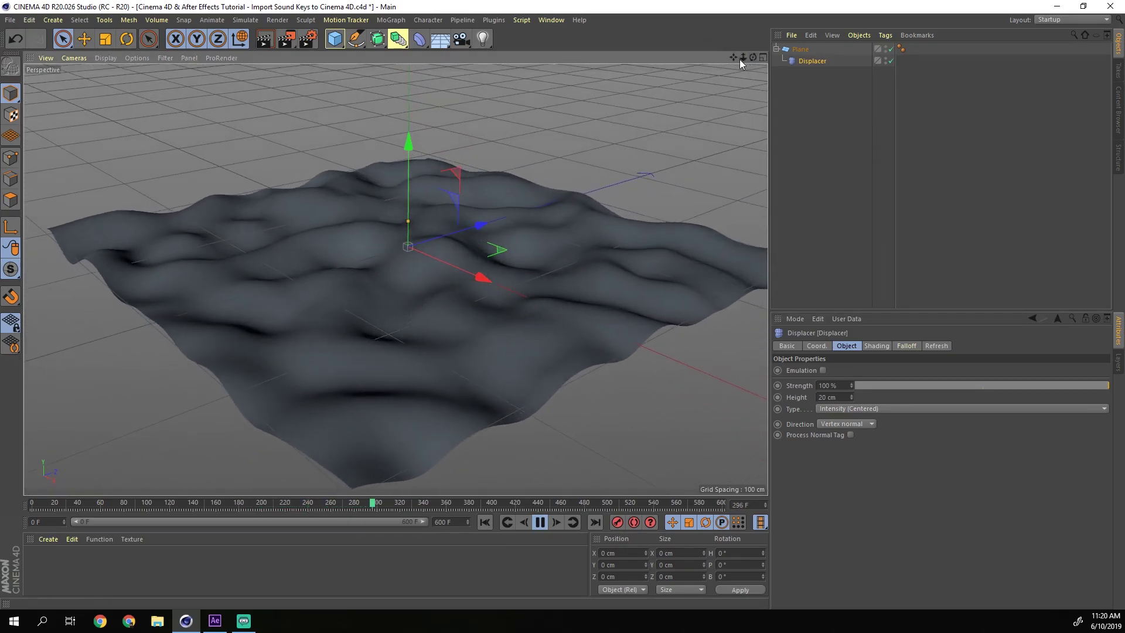
{"action": "left_click", "coordinate": [539, 524]}
Step: Lower the noise speed to 0.3% and save the scene
{"action": "left_click", "coordinate": [876, 346]}
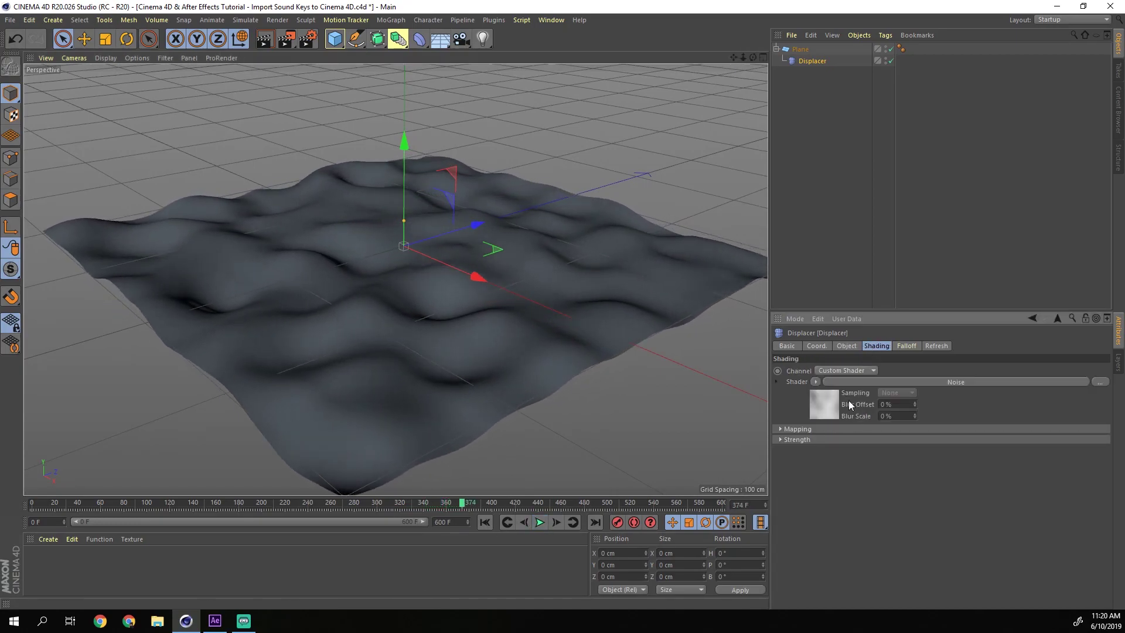
{"action": "left_click", "coordinate": [841, 413]}
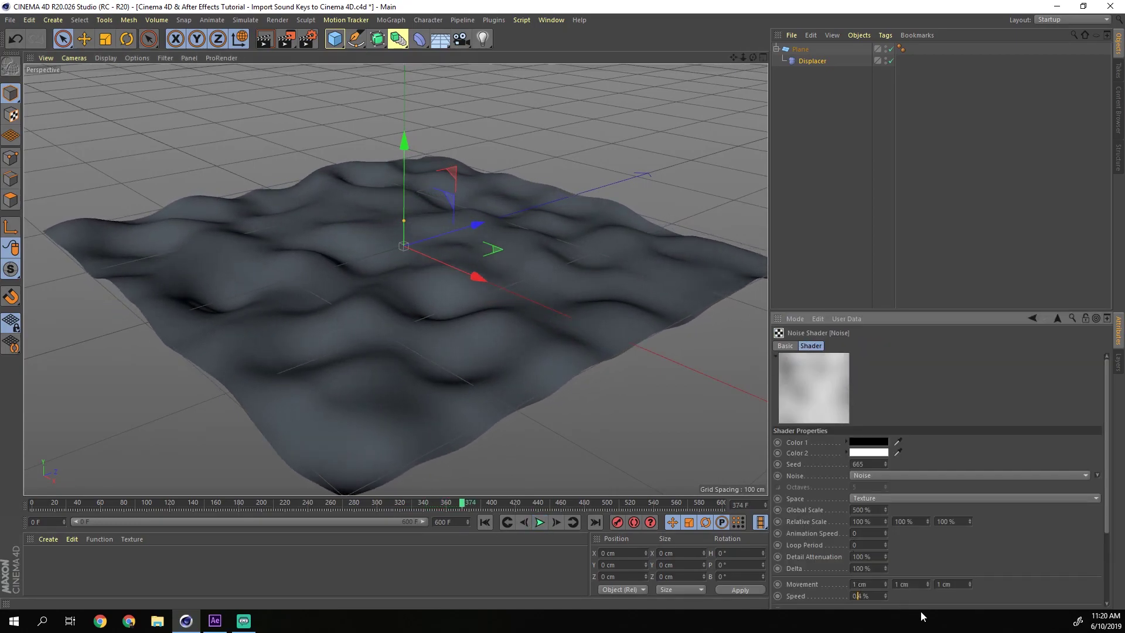
{"action": "key", "text": "BackSpace"}
{"action": "type", "text": "3"}
{"action": "key", "text": "Return"}
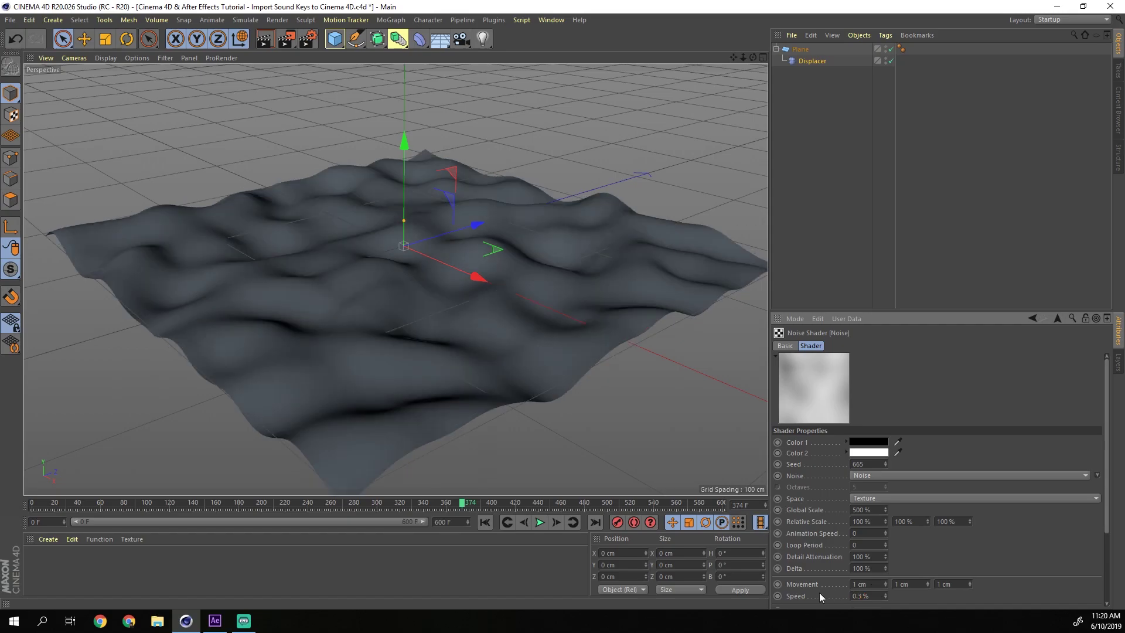
{"action": "key", "text": "ctrl+s"}
Step: Replay the animation from frame 0, nudge the Displacer height, and switch to After Effects
{"action": "left_click", "coordinate": [485, 522]}
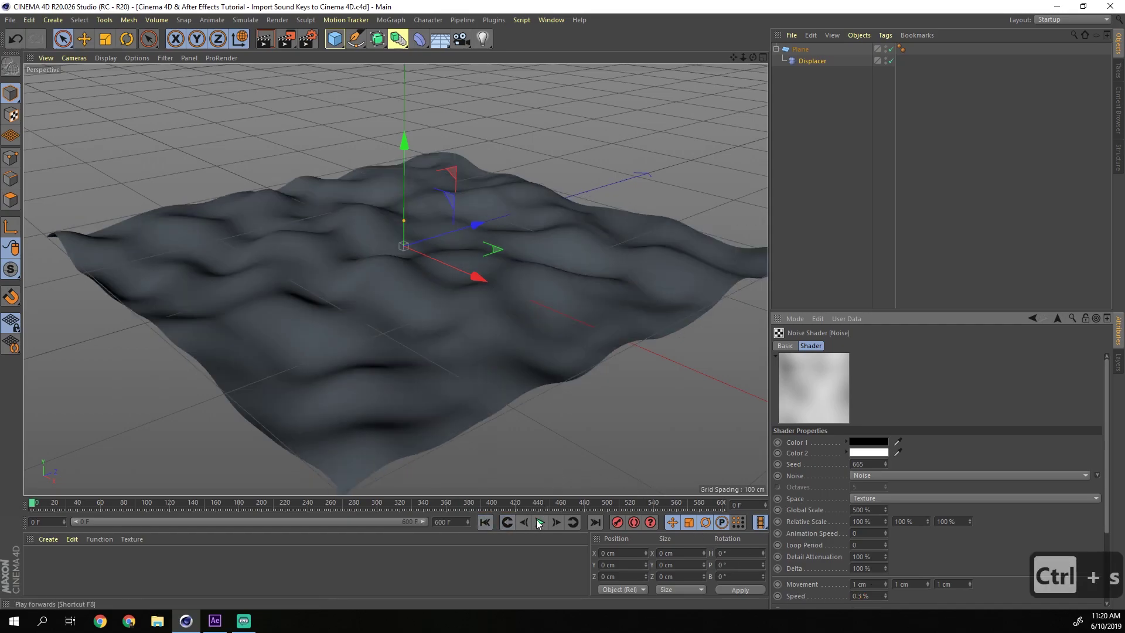
{"action": "left_click", "coordinate": [811, 61]}
{"action": "left_click", "coordinate": [847, 346]}
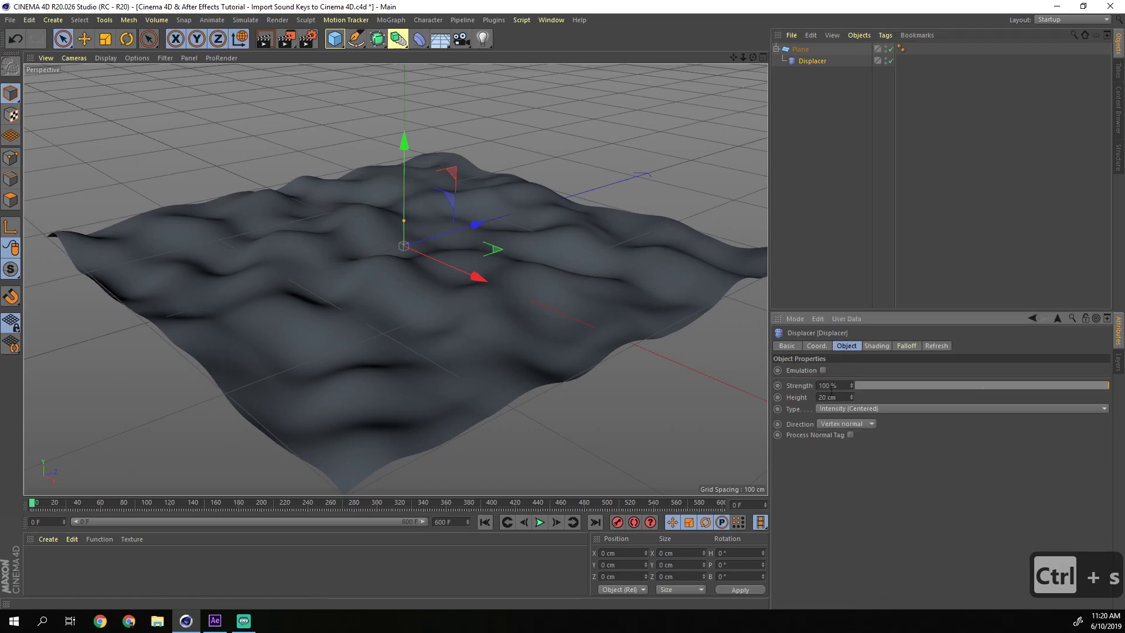
{"action": "left_click", "coordinate": [544, 523]}
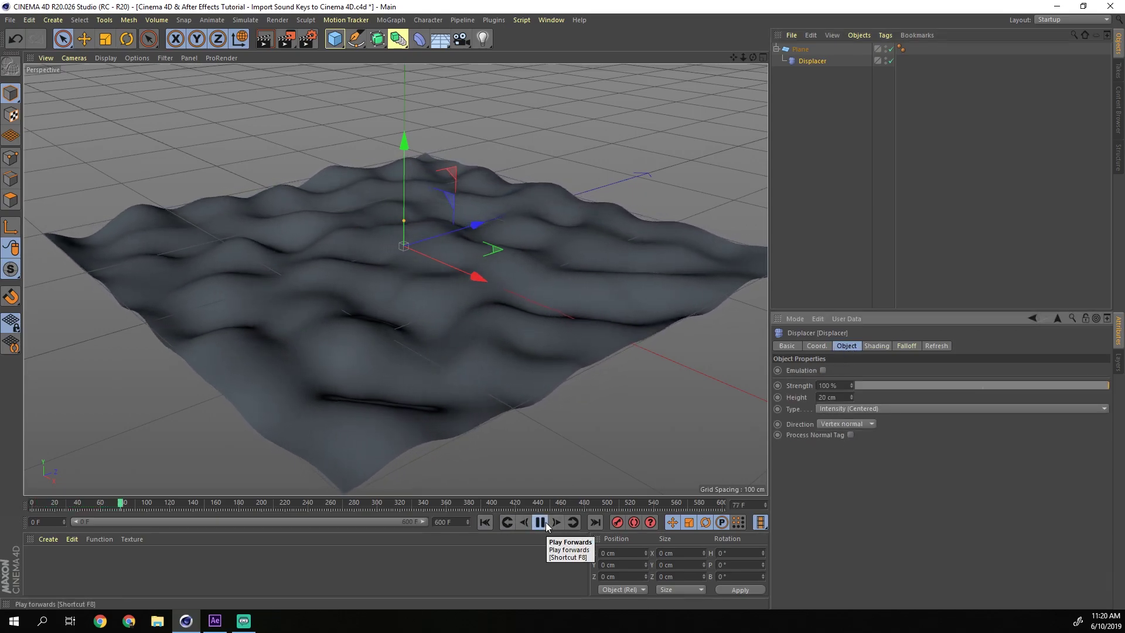
{"action": "left_click", "coordinate": [540, 522]}
{"action": "mouse_move", "coordinate": [852, 395]}
{"action": "left_mouse_down"}
{"action": "mouse_move", "coordinate": [852, 378]}
{"action": "mouse_move", "coordinate": [852, 399]}
{"action": "left_mouse_up"}
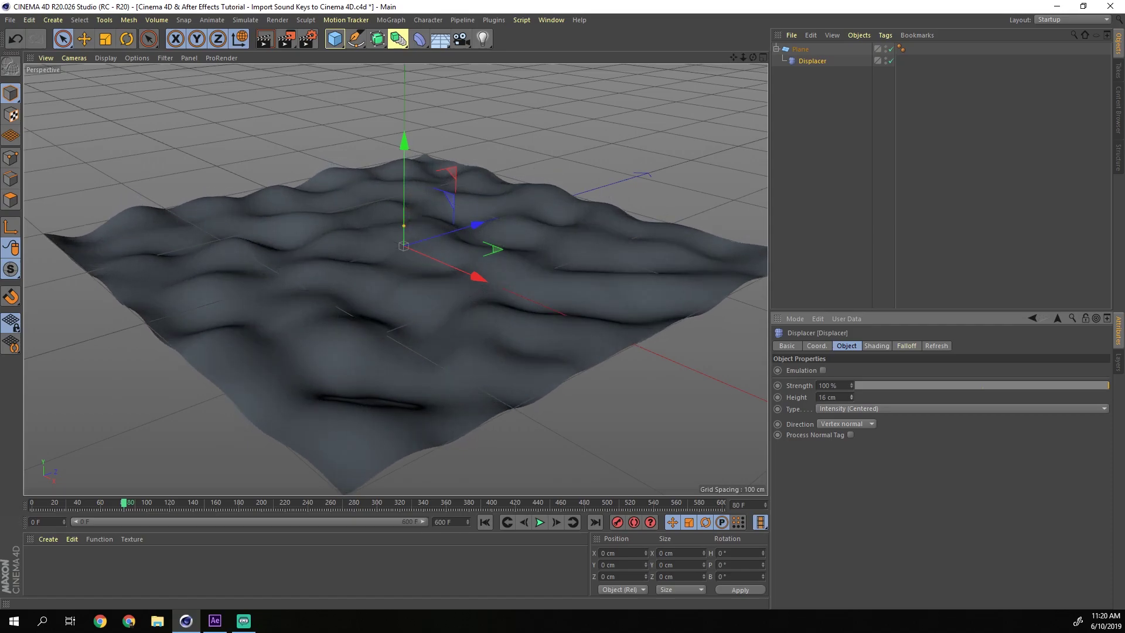
{"action": "left_click", "coordinate": [215, 621]}
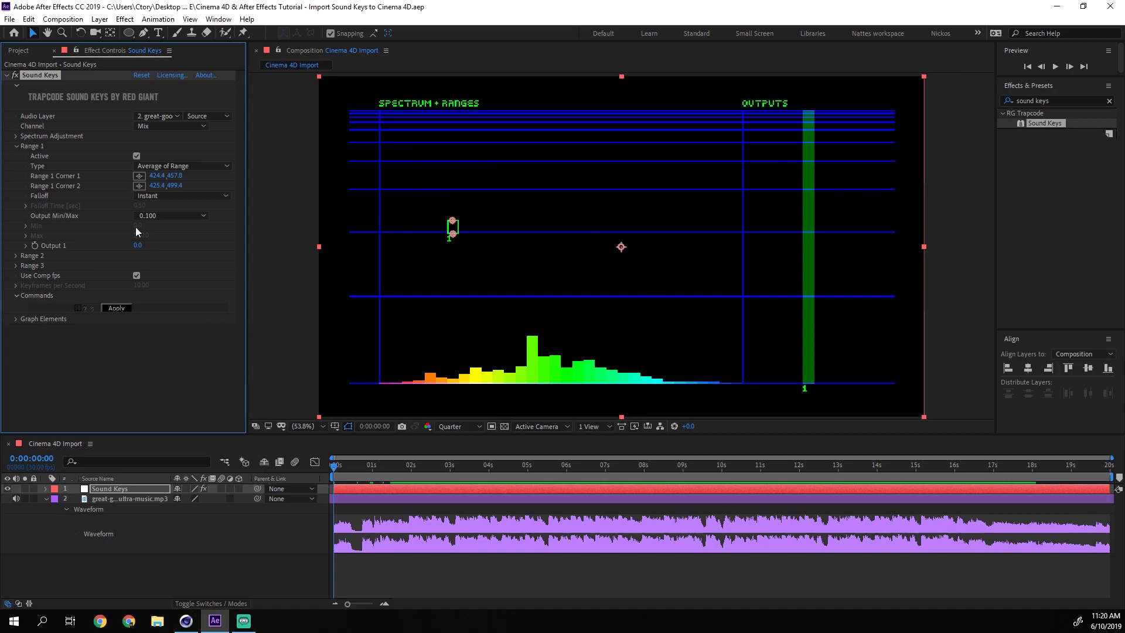
Step: Set the Sound Keys output range to Custom with a minimum of 20
{"action": "left_click", "coordinate": [150, 215]}
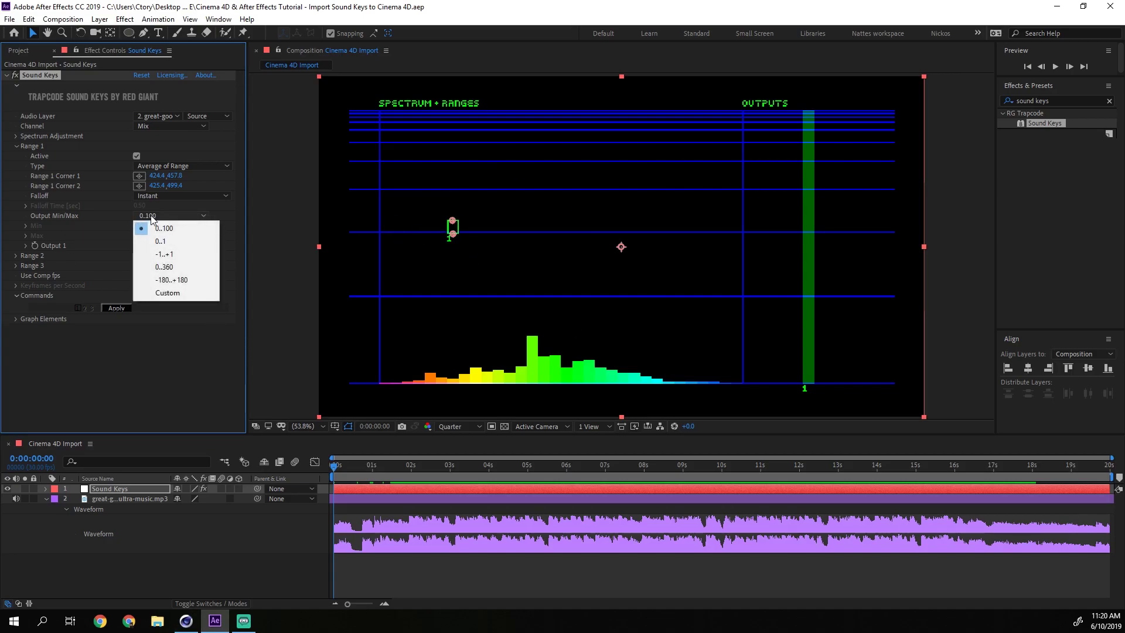
{"action": "left_click", "coordinate": [174, 294]}
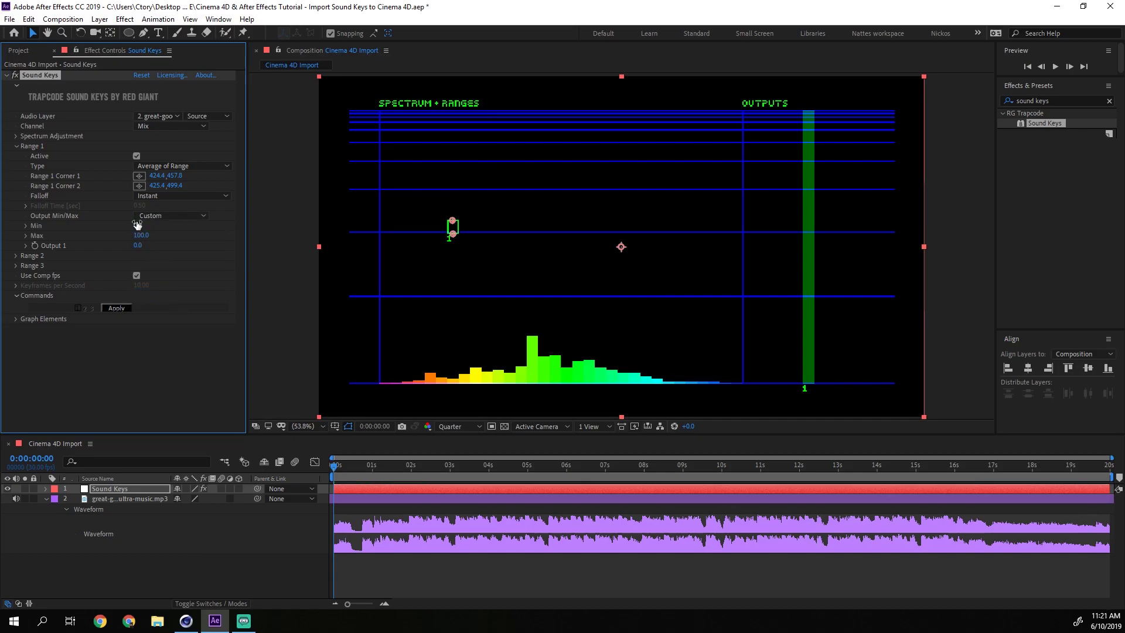
{"action": "left_click", "coordinate": [137, 226]}
{"action": "type", "text": "20"}
Step: In Cinema 4D, raise the Displacer height to about 40 cm
{"action": "left_click", "coordinate": [185, 620]}
{"action": "key", "text": "Return"}
{"action": "left_click_drag", "start_coordinate": [852, 399], "coordinate": [852, 377]}
Step: Back in After Effects, set maximum 50 and an Exponential falloff of 0.65 s
{"action": "left_click", "coordinate": [216, 622]}
{"action": "left_click", "coordinate": [144, 236]}
{"action": "type", "text": "5"}
{"action": "left_click", "coordinate": [144, 194]}
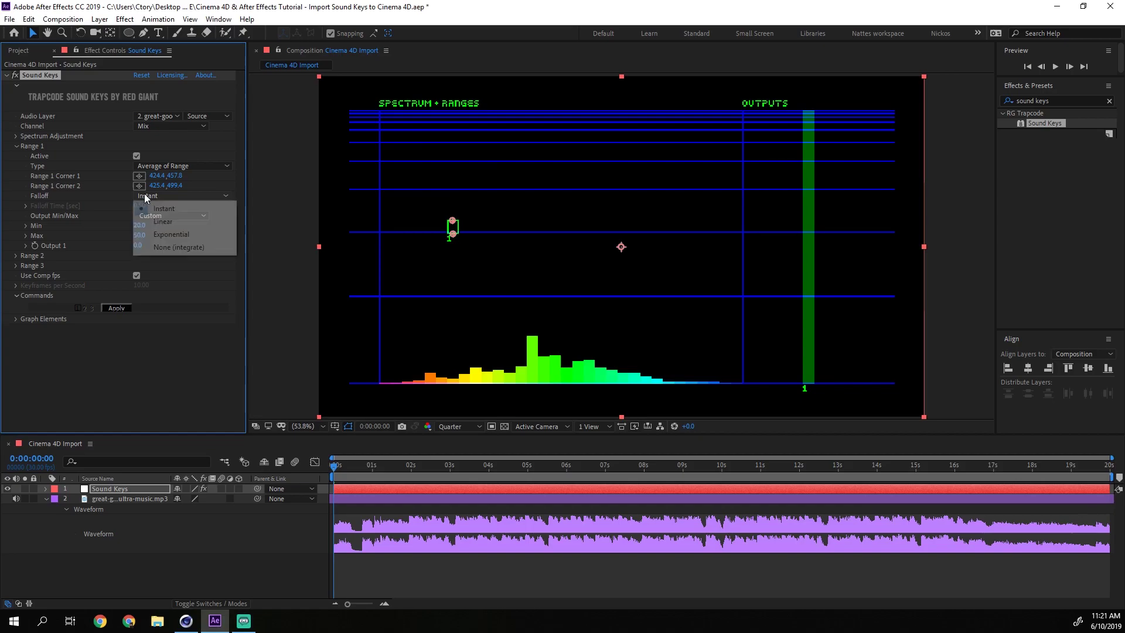
{"action": "left_click", "coordinate": [181, 235]}
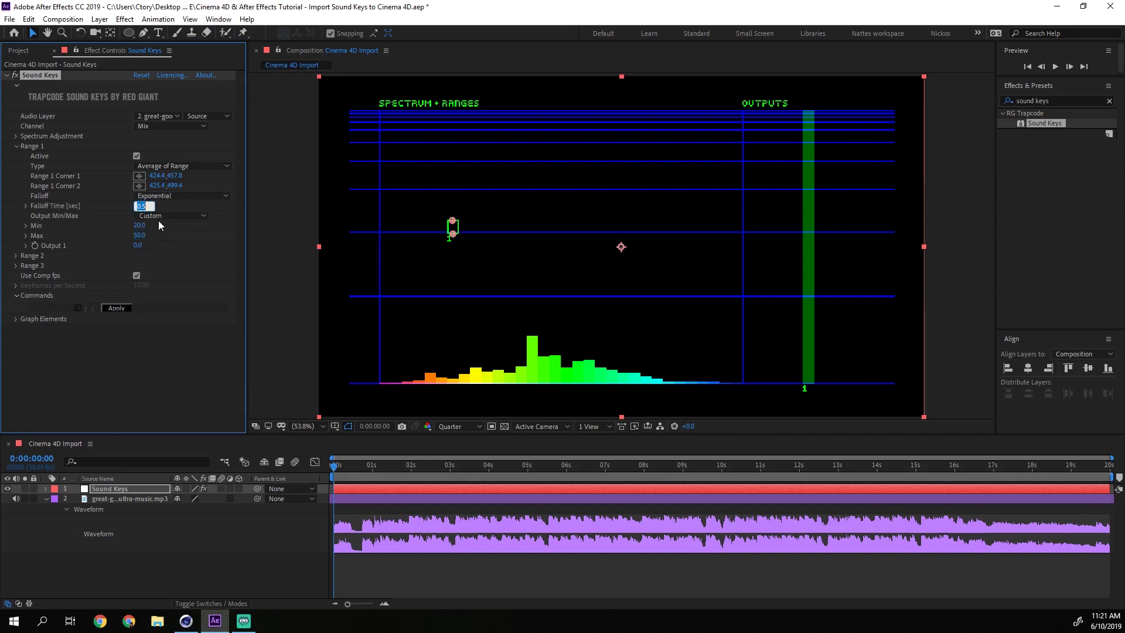
{"action": "left_click", "coordinate": [139, 205]}
{"action": "key", "text": "BackSpace"}
{"action": "key", "text": "Return"}
Step: Apply Sound Keys to bake keyframes, reveal Output 1 and preview with audio
{"action": "left_click", "coordinate": [128, 309]}
{"action": "left_click", "coordinate": [134, 488]}
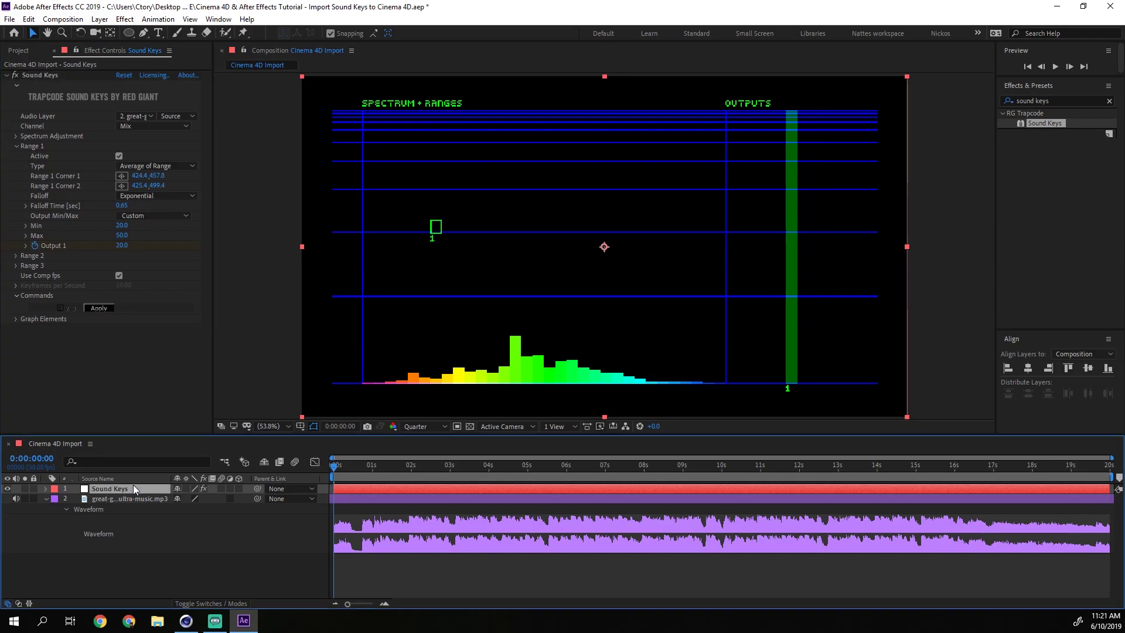
{"action": "key", "text": "u"}
{"action": "key", "text": "space"}
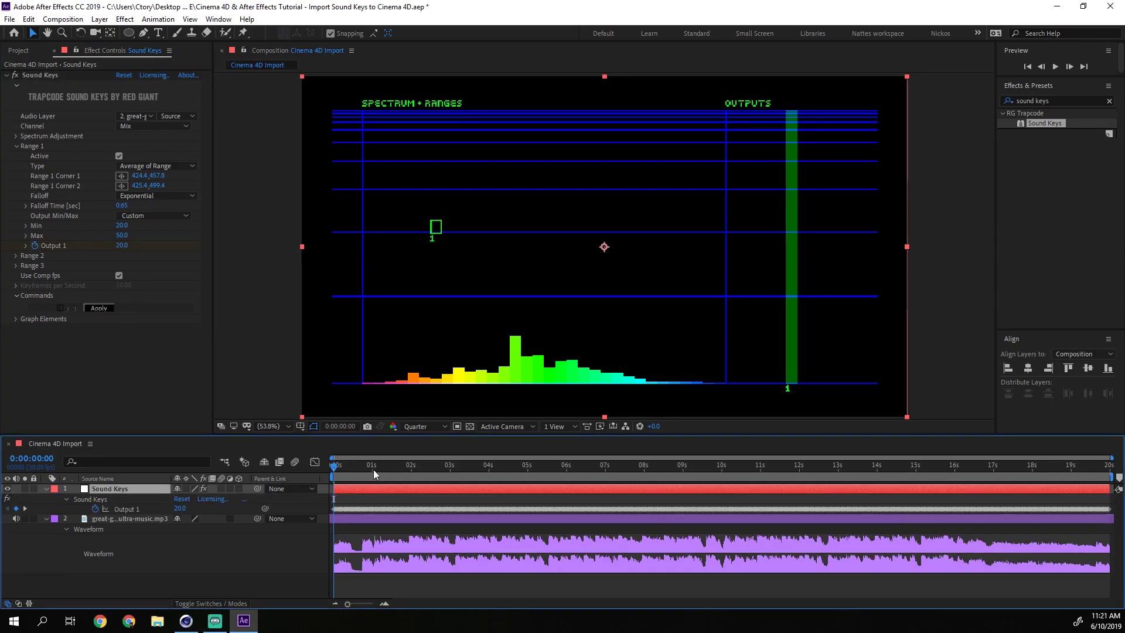
{"action": "key", "text": "space"}
Step: Hide the music waveform, scrub the audio, and select the Output 1 keyframes
{"action": "left_click", "coordinate": [121, 522]}
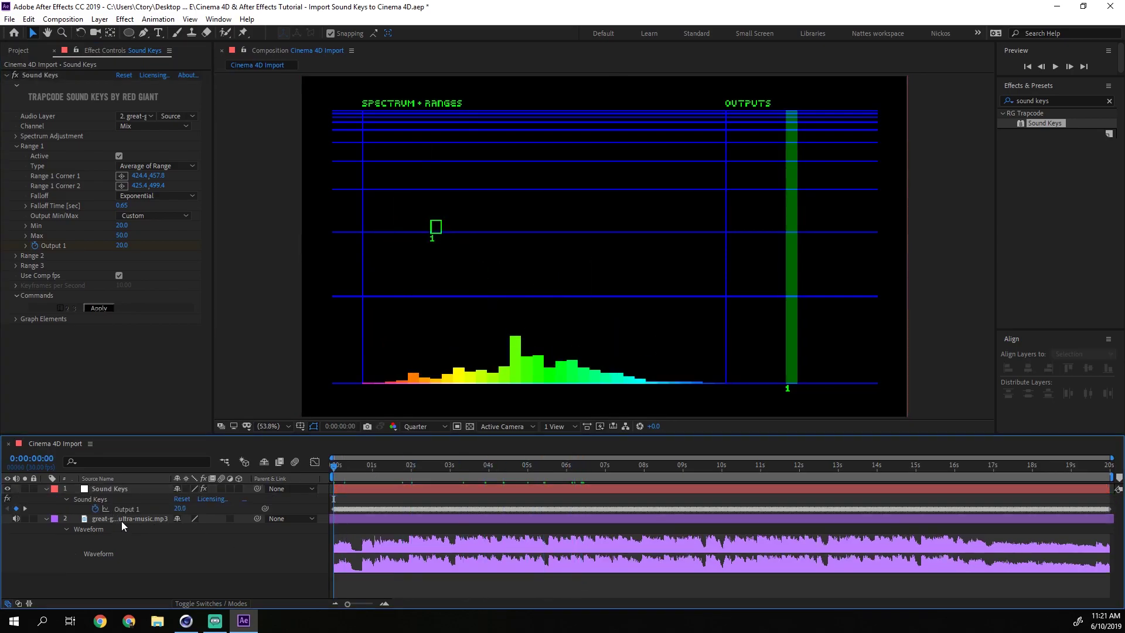
{"action": "key", "text": "l"}
{"action": "key", "text": "l"}
{"action": "left_click", "coordinate": [189, 564]}
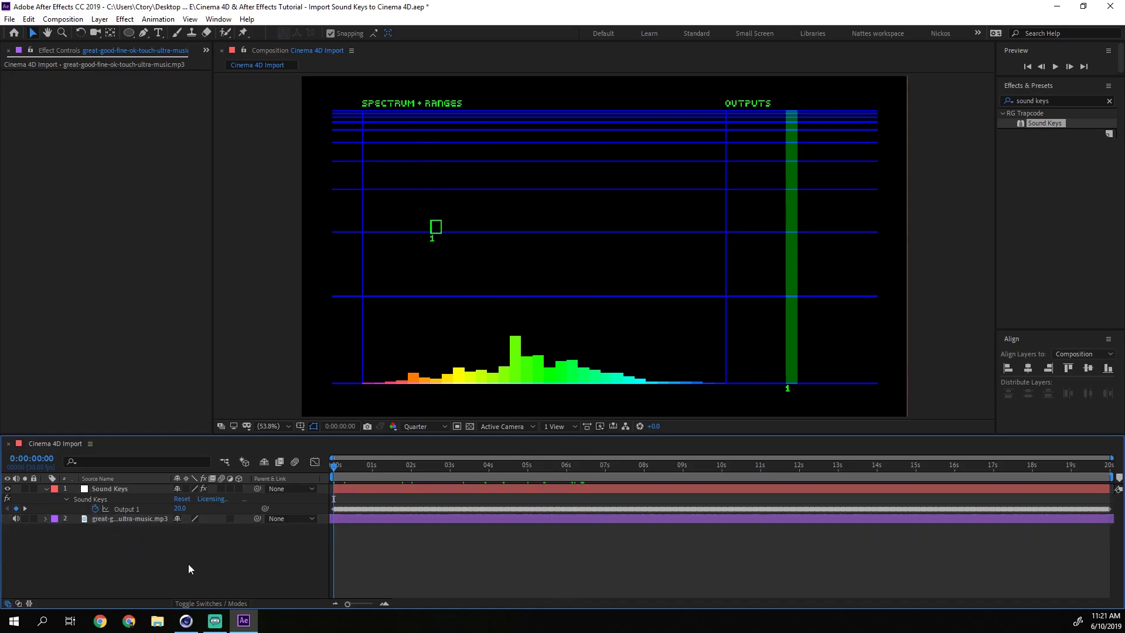
{"action": "left_click", "coordinate": [476, 466]}
{"action": "left_click_drag", "start_coordinate": [487, 483], "coordinate": [334, 482]}
{"action": "left_click", "coordinate": [126, 509]}
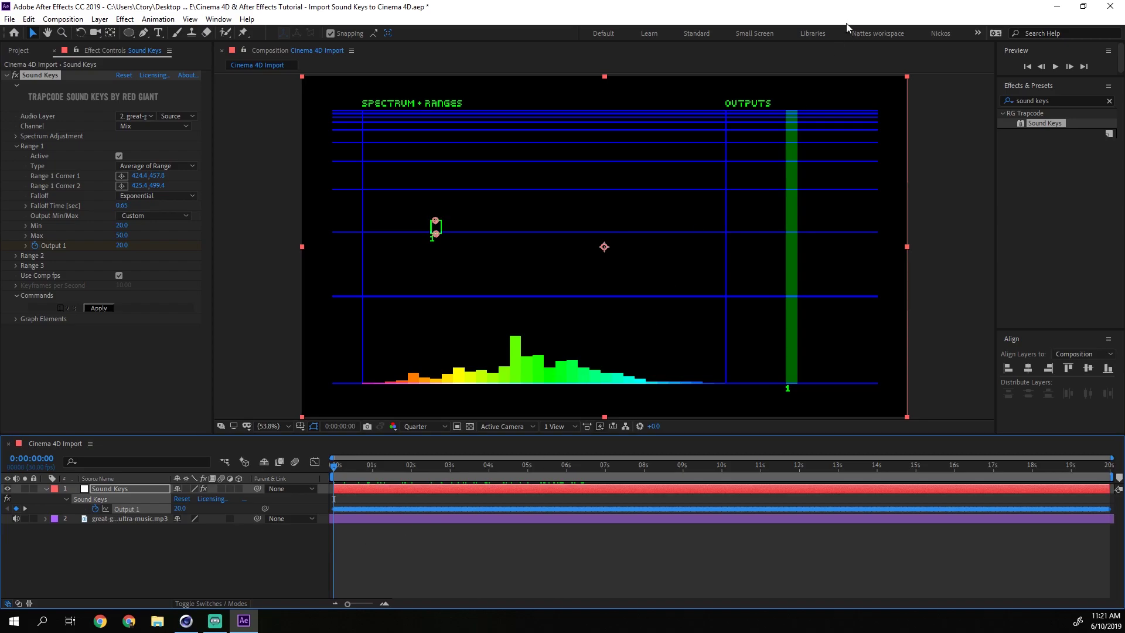
{"action": "left_click", "coordinate": [1057, 7]}
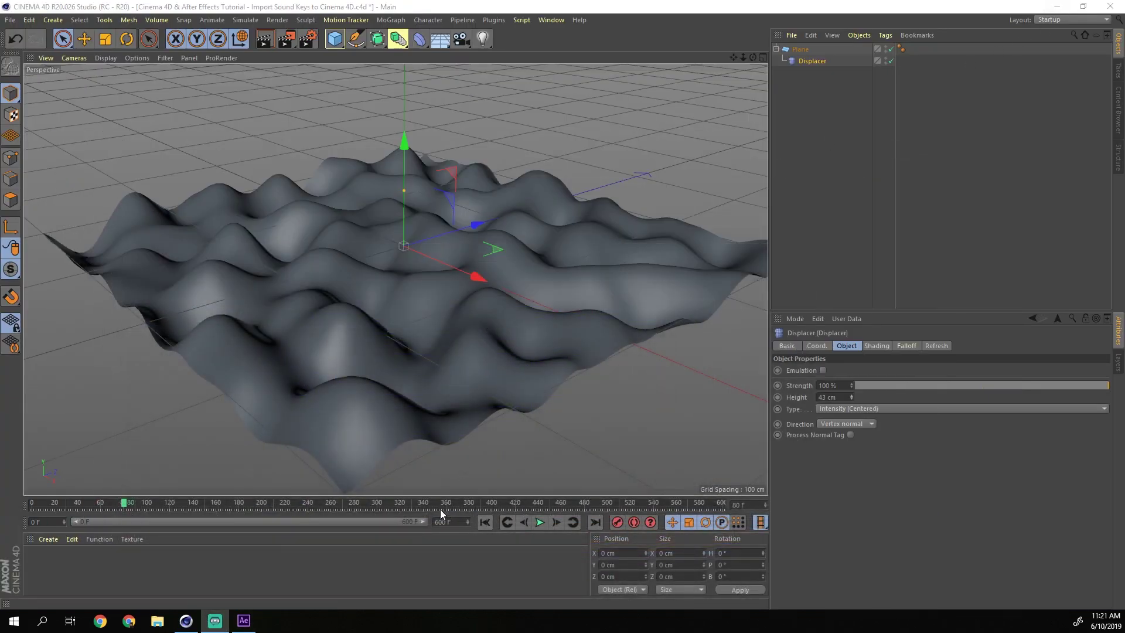
Step: Add a Null object to the scene and name it Audio
{"action": "left_click_drag", "start_coordinate": [478, 502], "coordinate": [33, 503]}
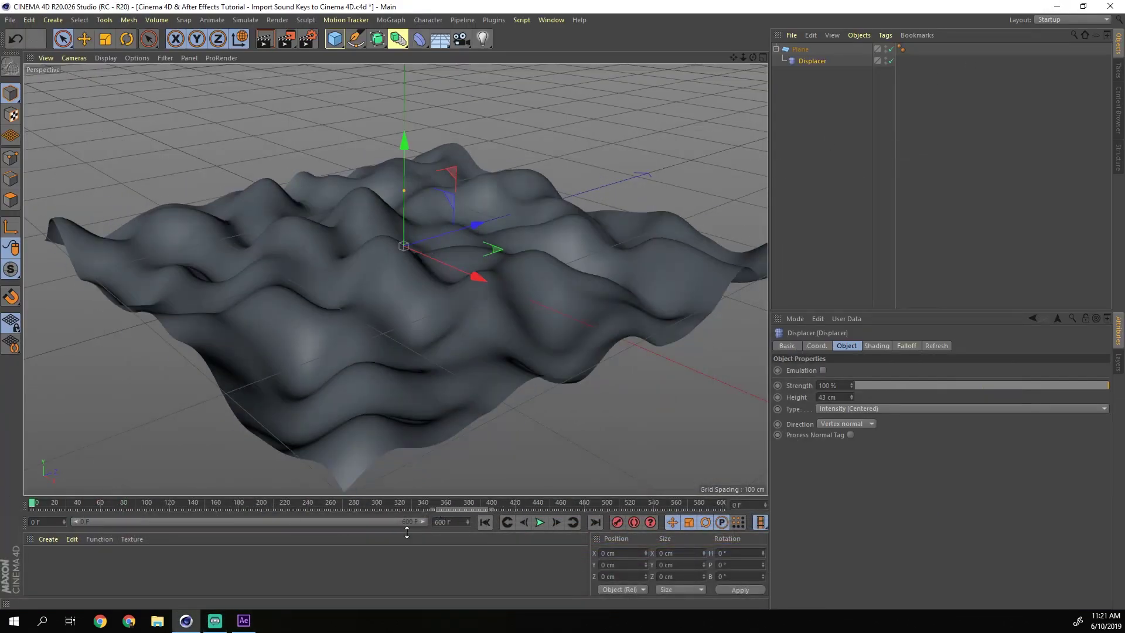
{"action": "left_click", "coordinate": [803, 219]}
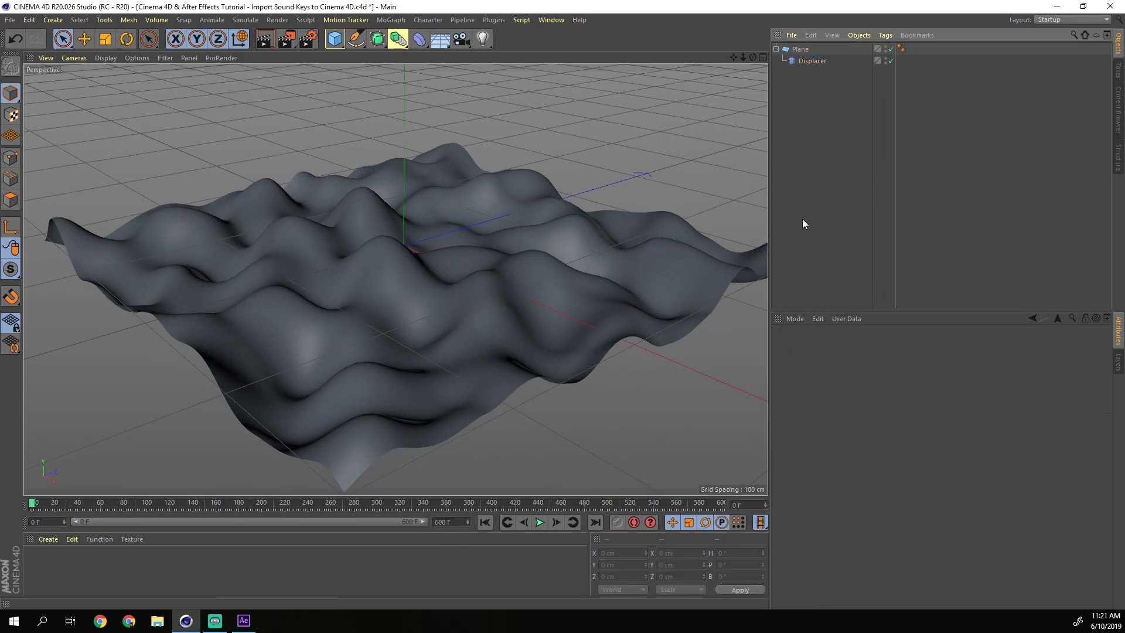
{"action": "left_click_drag", "start_coordinate": [385, 503], "coordinate": [33, 503]}
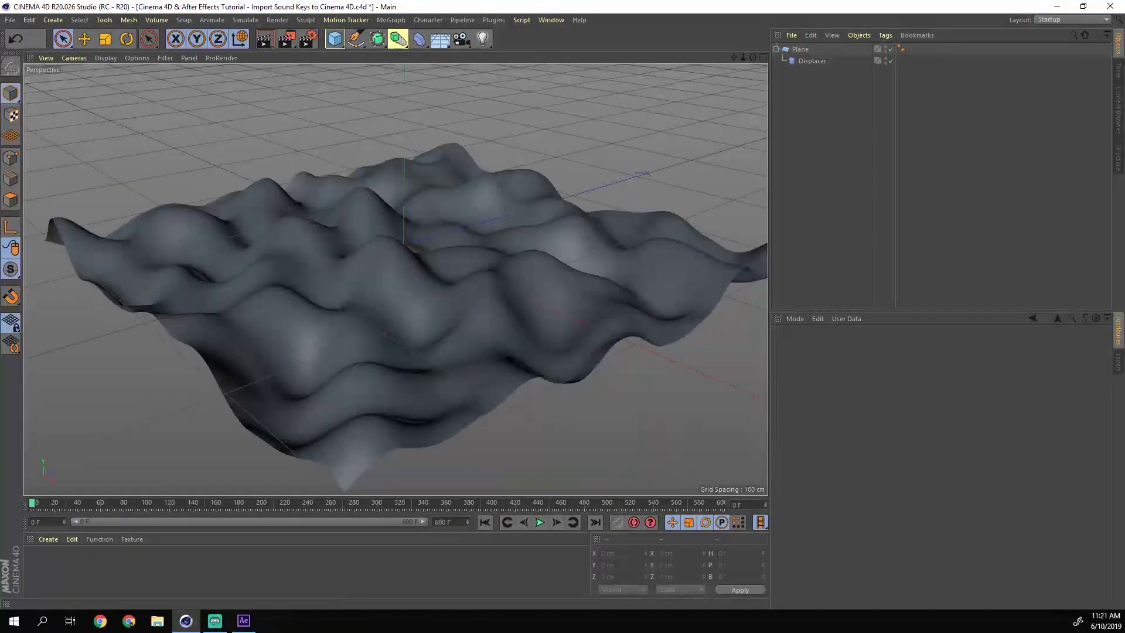
{"action": "left_click_drag", "start_coordinate": [334, 39], "coordinate": [377, 51]}
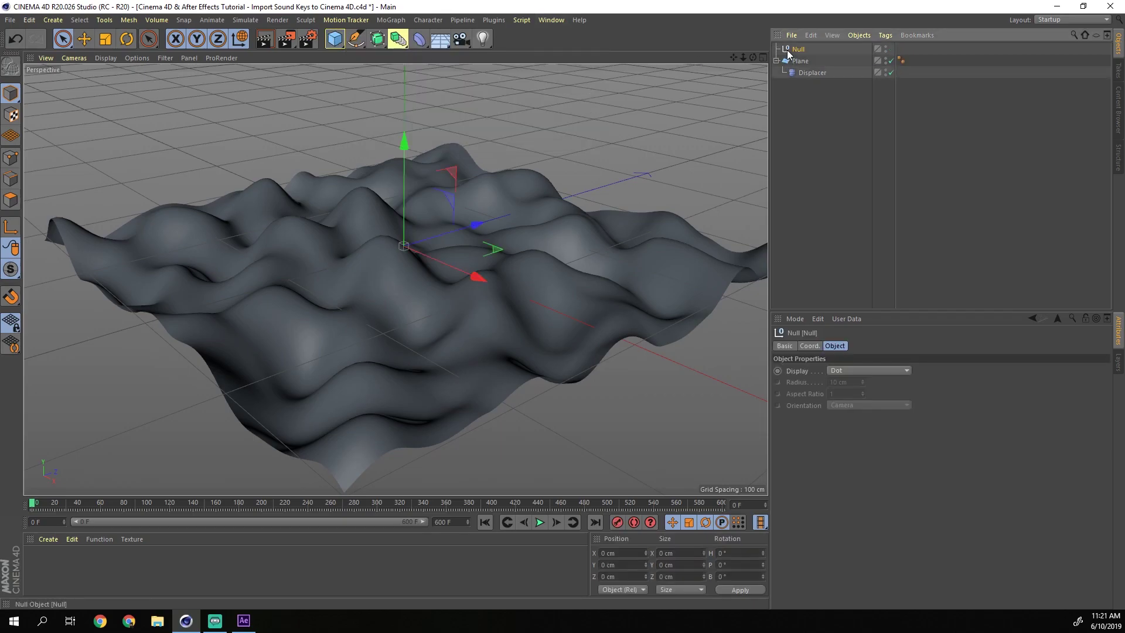
{"action": "double_click", "coordinate": [788, 51]}
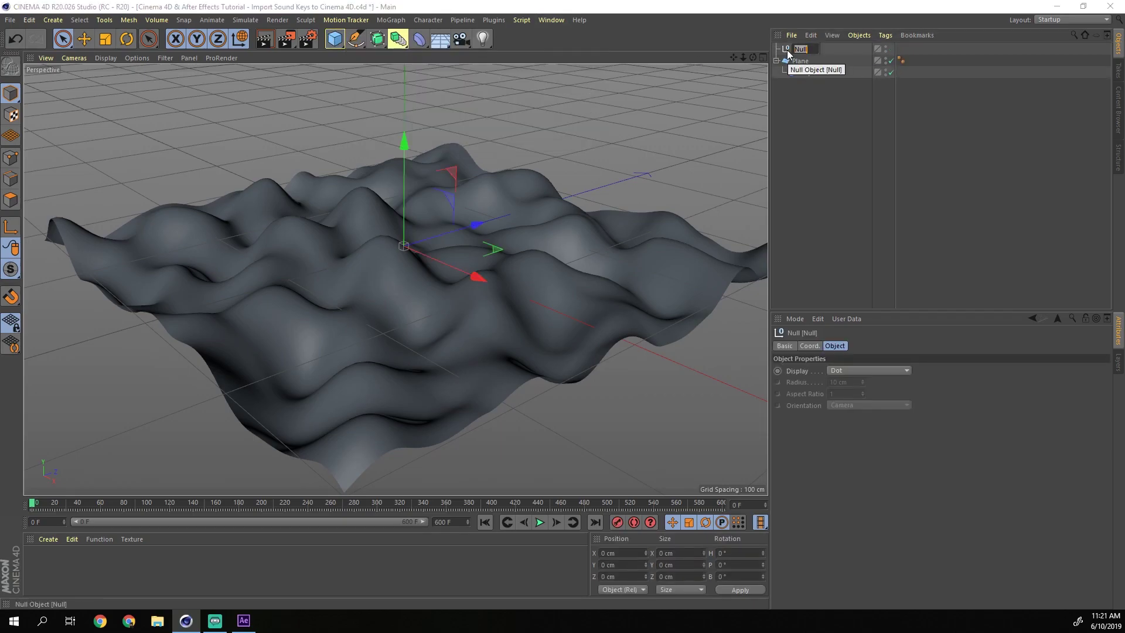
{"action": "type", "text": "Audio"}
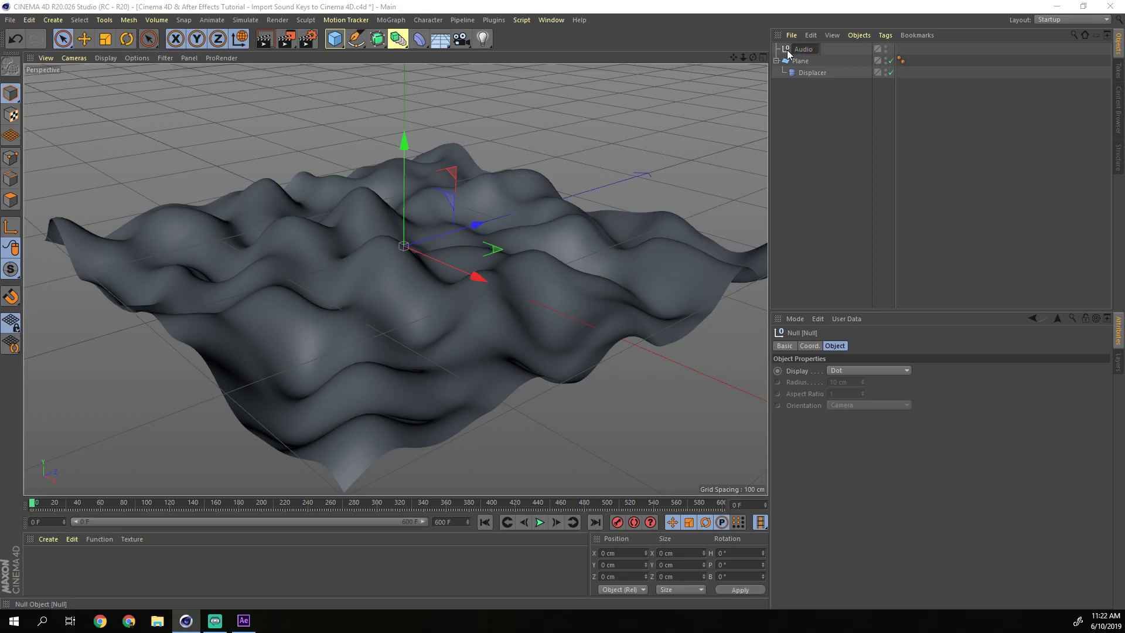
{"action": "key", "text": "Return"}
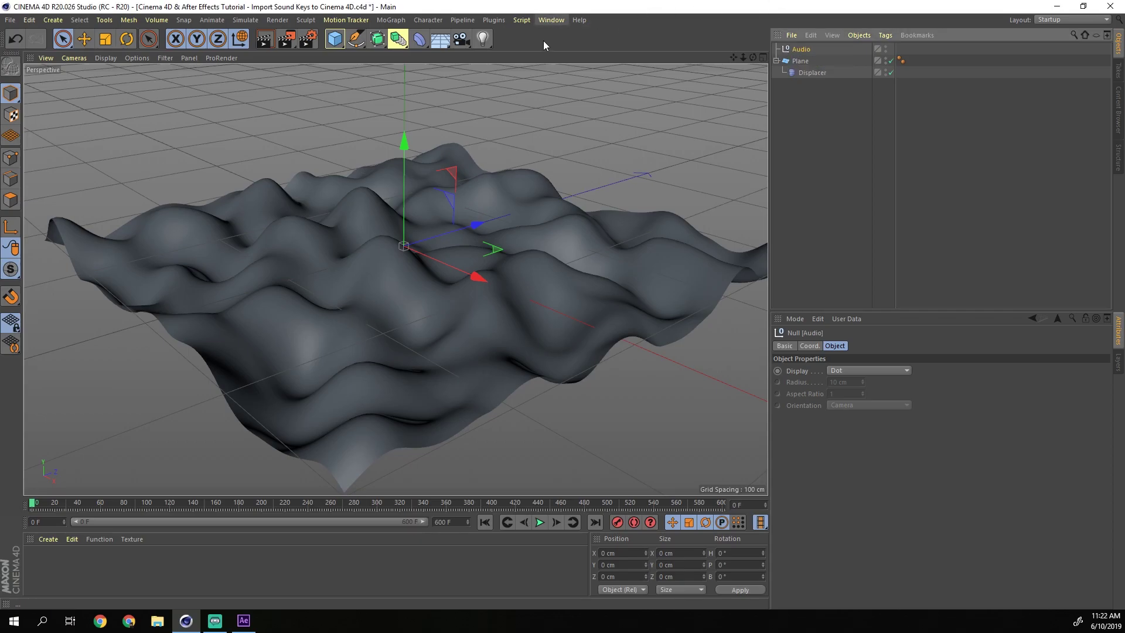
Step: Open an additional Timeline window and place it mid-screen
{"action": "left_click", "coordinate": [552, 19]}
{"action": "mouse_move", "coordinate": [589, 304]}
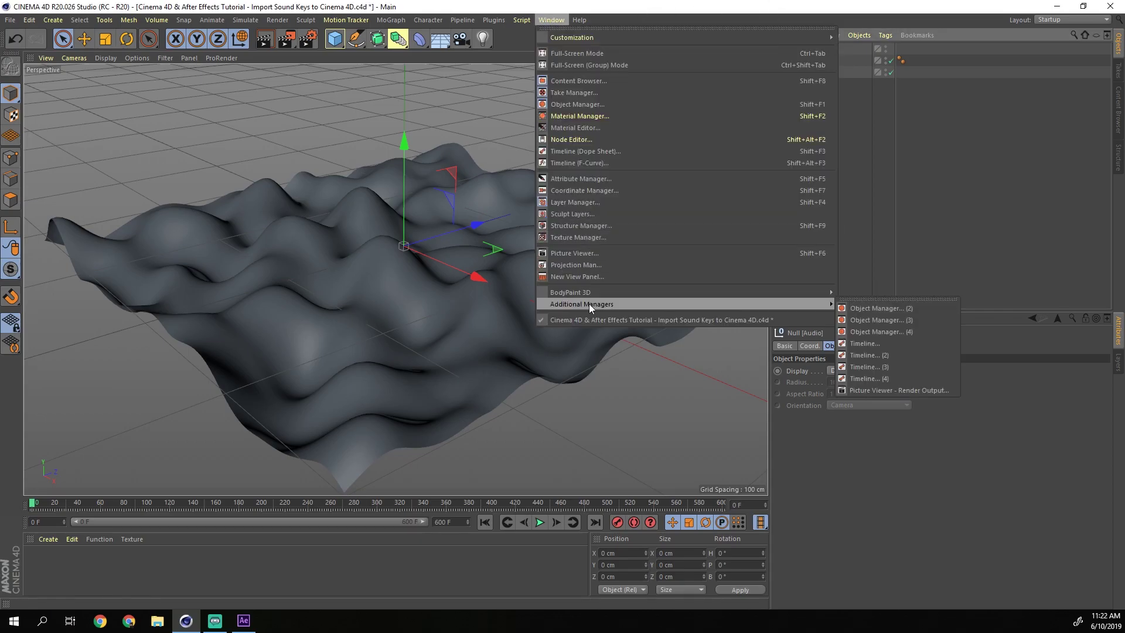
{"action": "left_click", "coordinate": [857, 378]}
{"action": "left_click_drag", "start_coordinate": [856, 360], "coordinate": [510, 245]}
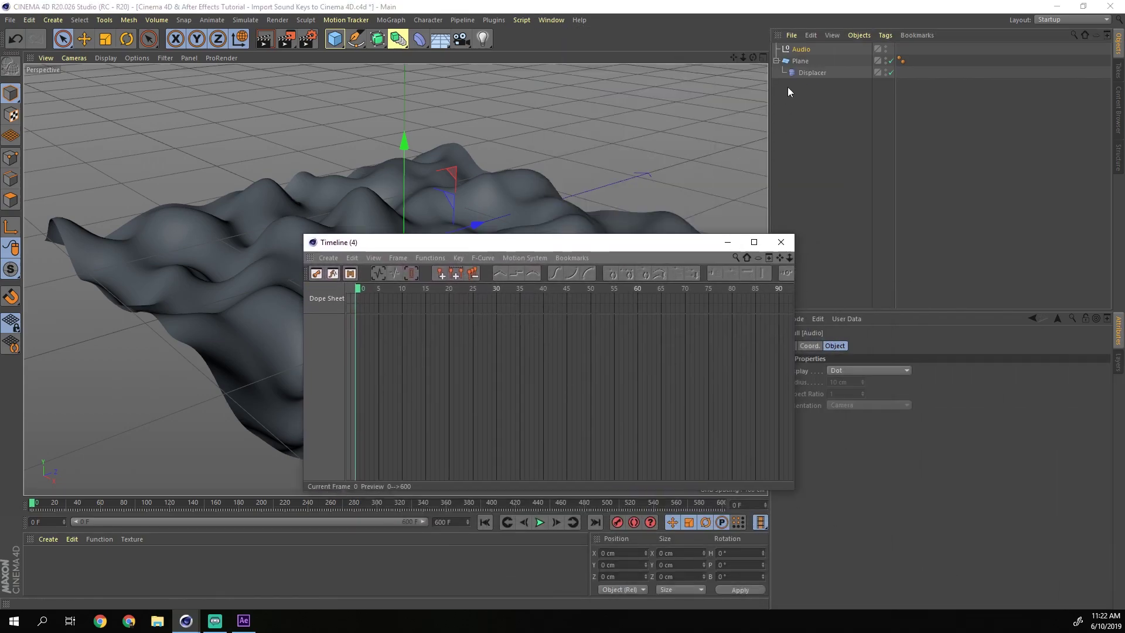
Step: Add the Audio object to the Dope Sheet and give it a Sound track
{"action": "left_click", "coordinate": [803, 51]}
{"action": "left_click_drag", "start_coordinate": [433, 313], "coordinate": [322, 326]}
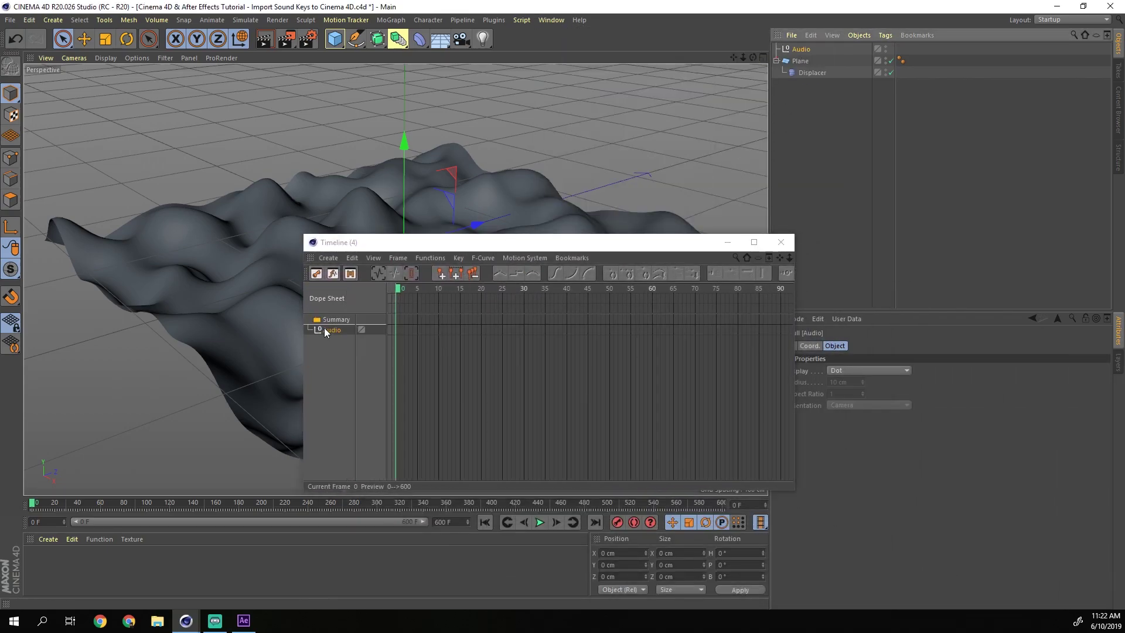
{"action": "left_click", "coordinate": [329, 258]}
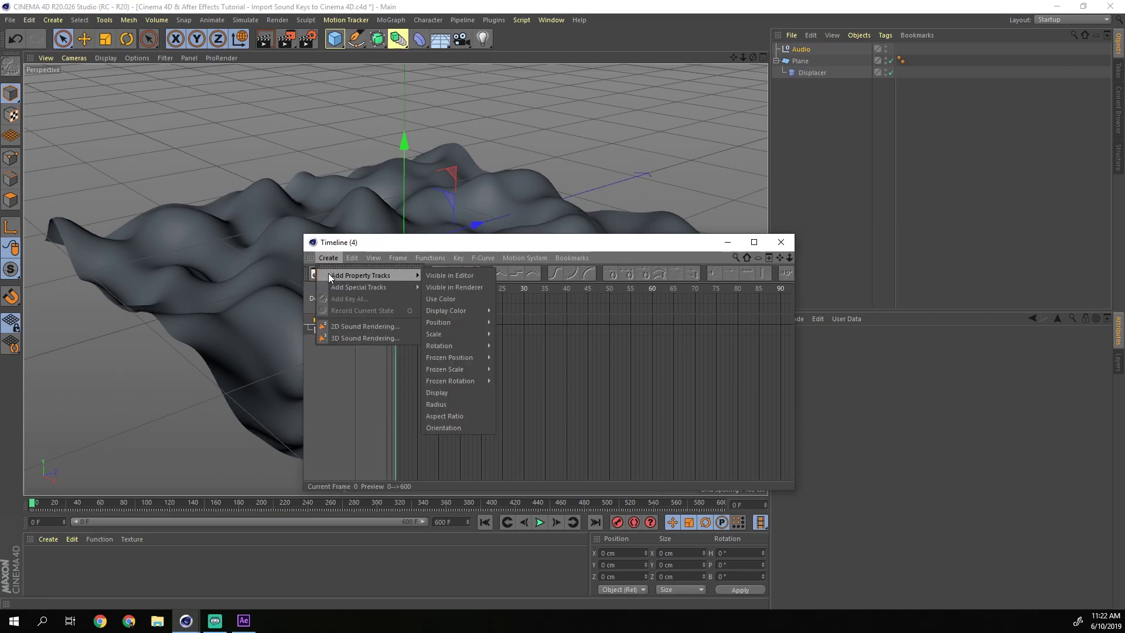
{"action": "mouse_move", "coordinate": [339, 286]}
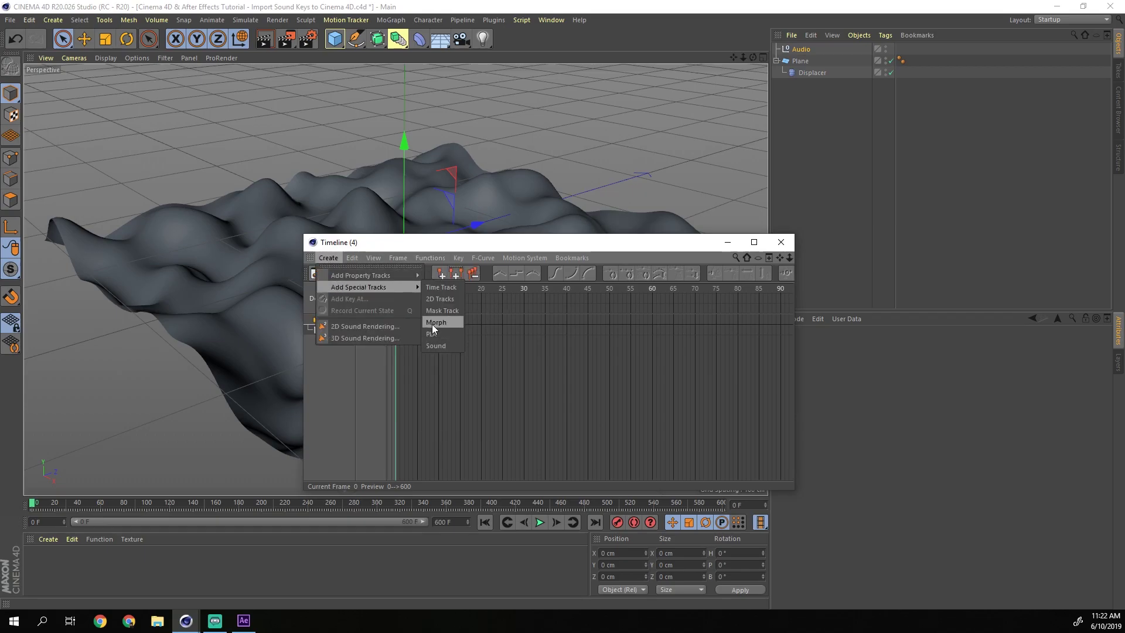
{"action": "left_click", "coordinate": [435, 346]}
{"action": "left_click_drag", "start_coordinate": [684, 246], "coordinate": [527, 203]}
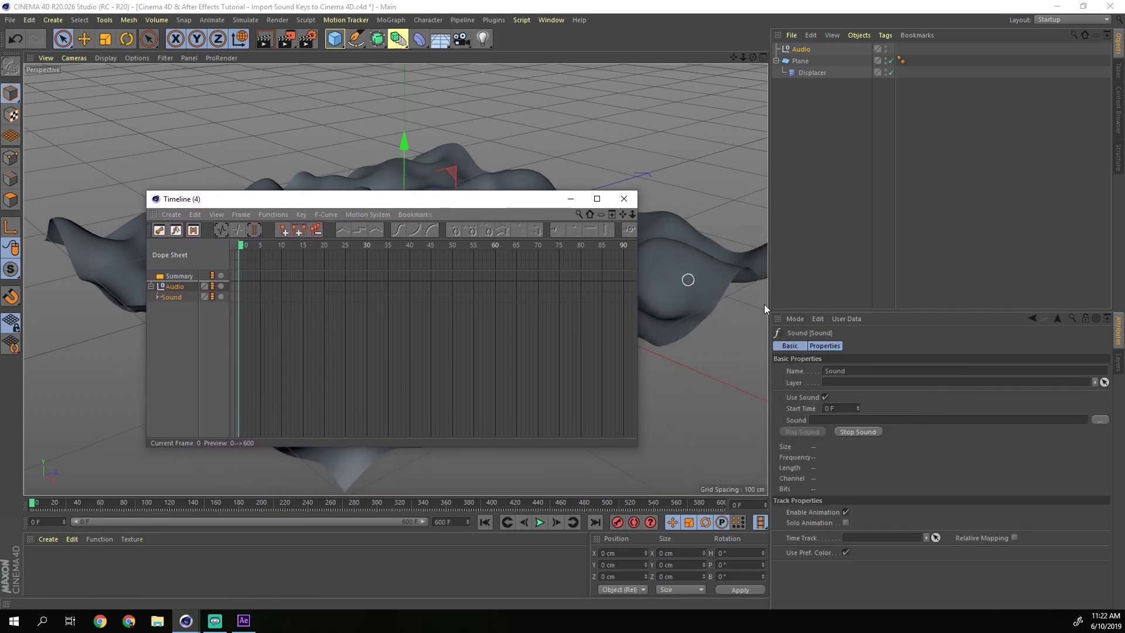
Step: Load great-good-fine-ok-touch-ultra-music.mp3 from the Import > Music folder as the sound
{"action": "left_click", "coordinate": [1100, 421]}
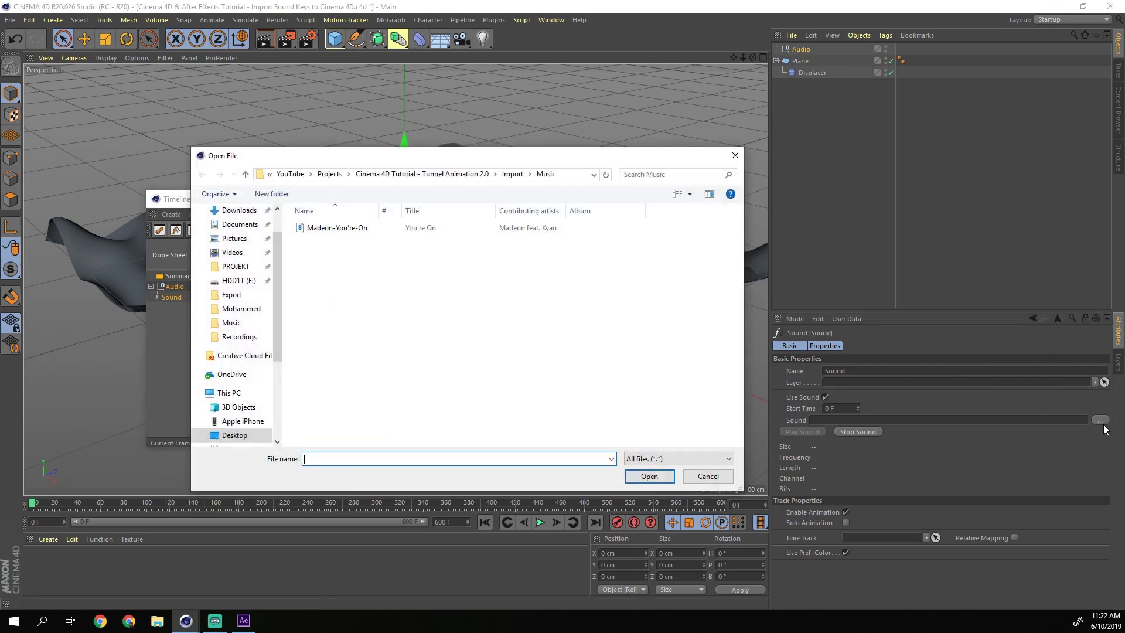
{"action": "left_click", "coordinate": [329, 174]}
{"action": "double_click", "coordinate": [349, 241]}
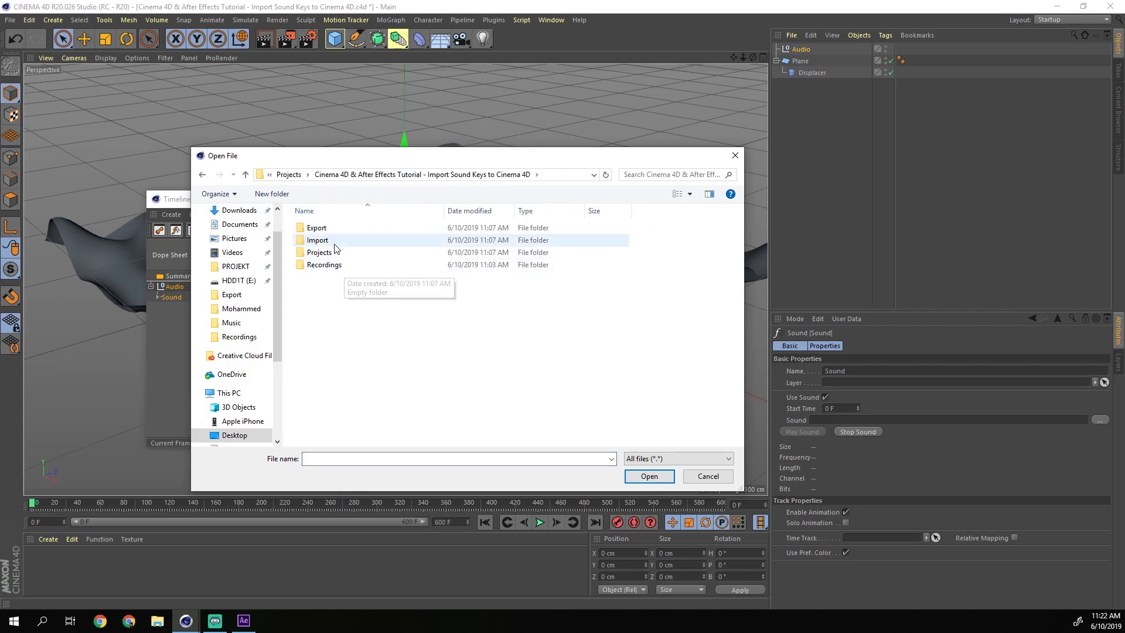
{"action": "left_click", "coordinate": [326, 243]}
{"action": "double_click", "coordinate": [326, 241]}
{"action": "double_click", "coordinate": [324, 228]}
{"action": "double_click", "coordinate": [339, 228]}
{"action": "left_click_drag", "start_coordinate": [412, 206], "coordinate": [733, 261]}
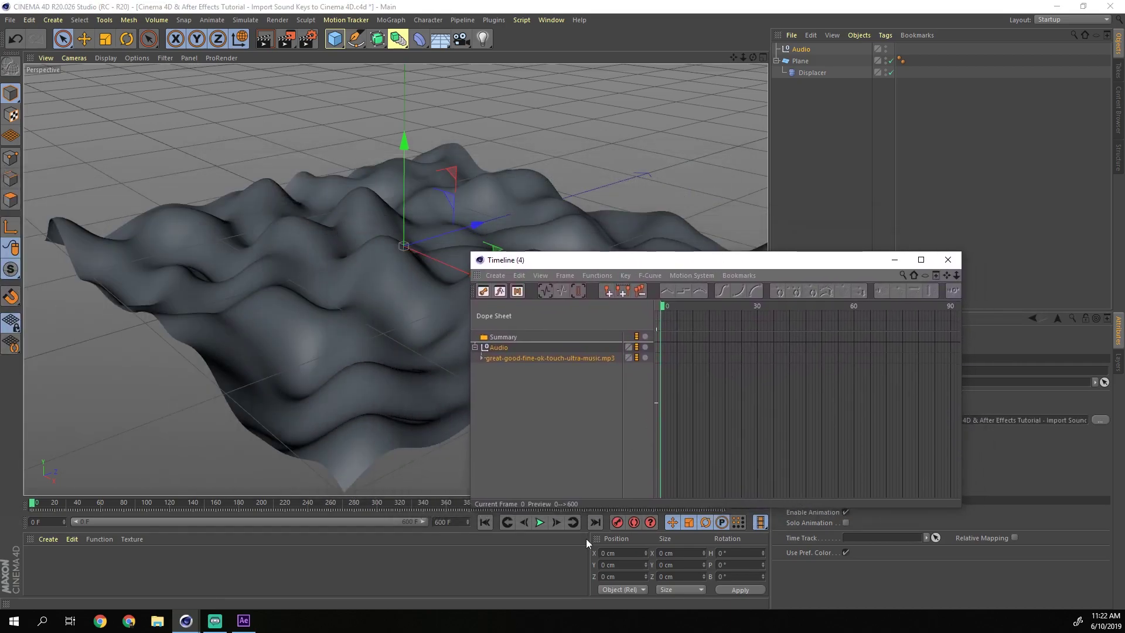
Step: Play the animation with the music, then stop it and go to After Effects
{"action": "left_click", "coordinate": [539, 522]}
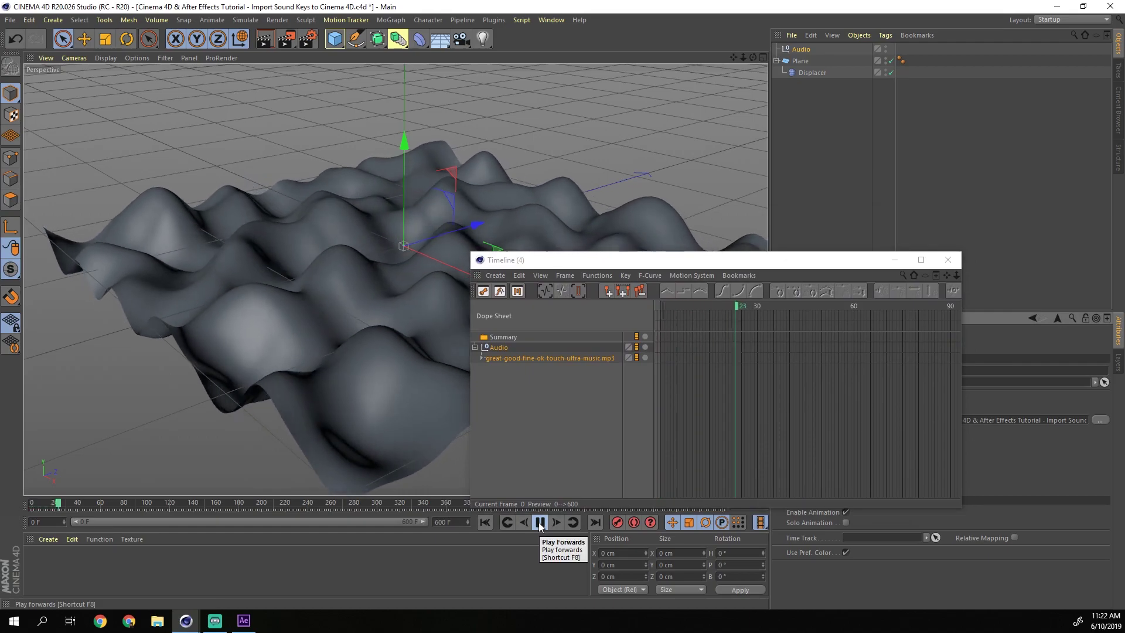
{"action": "left_click", "coordinate": [539, 522]}
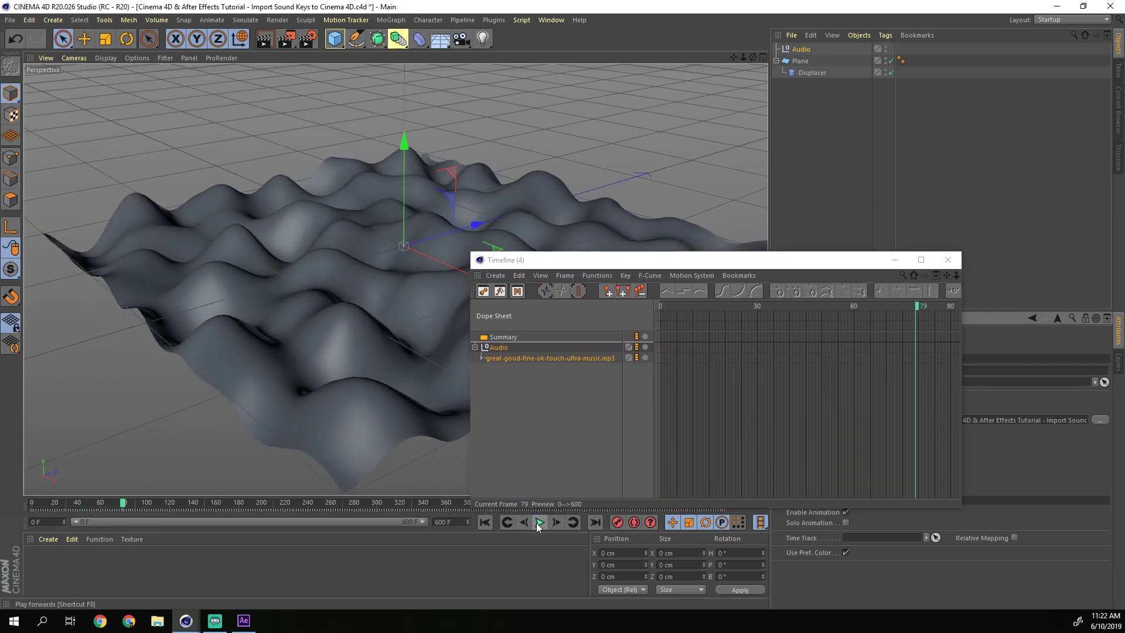
{"action": "left_click", "coordinate": [244, 621]}
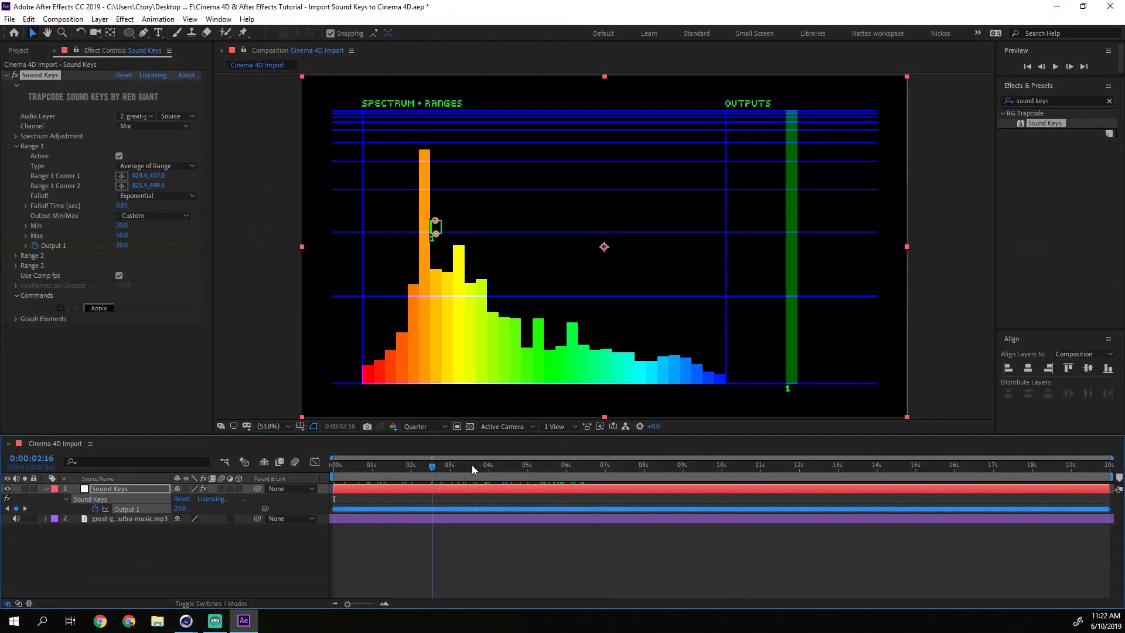
Step: Set the composition duration to 40 seconds and zoom out to the whole timeline
{"action": "key", "text": "Home"}
{"action": "left_click", "coordinate": [342, 519]}
{"action": "left_click_drag", "start_coordinate": [354, 476], "coordinate": [242, 505]}
{"action": "right_click", "coordinate": [230, 554]}
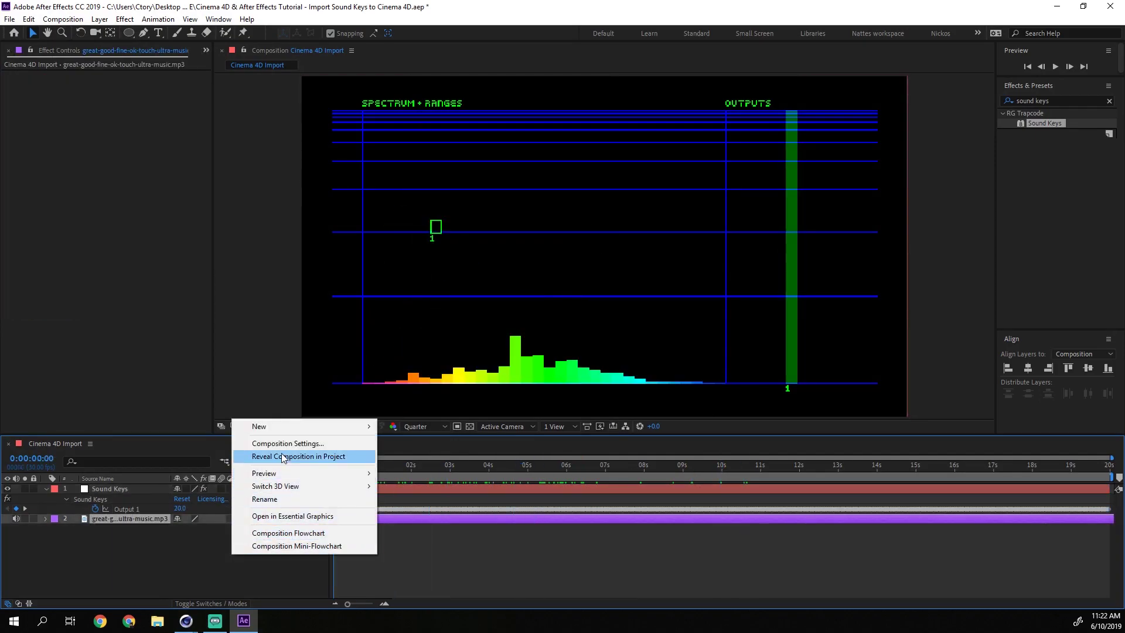
{"action": "left_click", "coordinate": [264, 440]}
{"action": "left_click", "coordinate": [526, 426]}
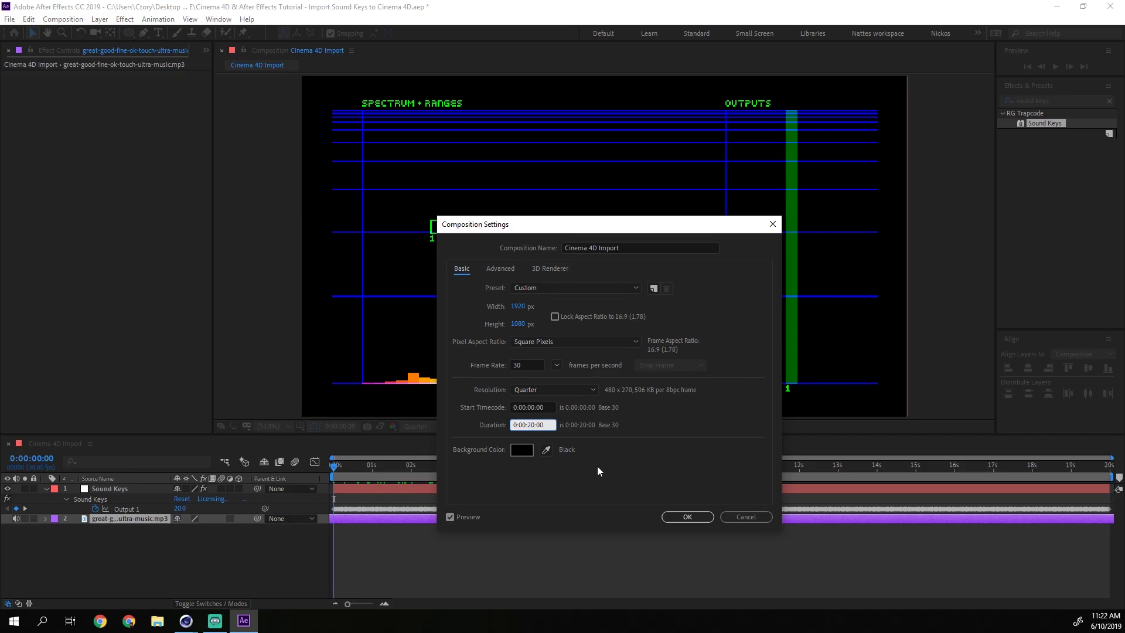
{"action": "left_click", "coordinate": [688, 517]}
{"action": "left_click_drag", "start_coordinate": [361, 605], "coordinate": [311, 608]}
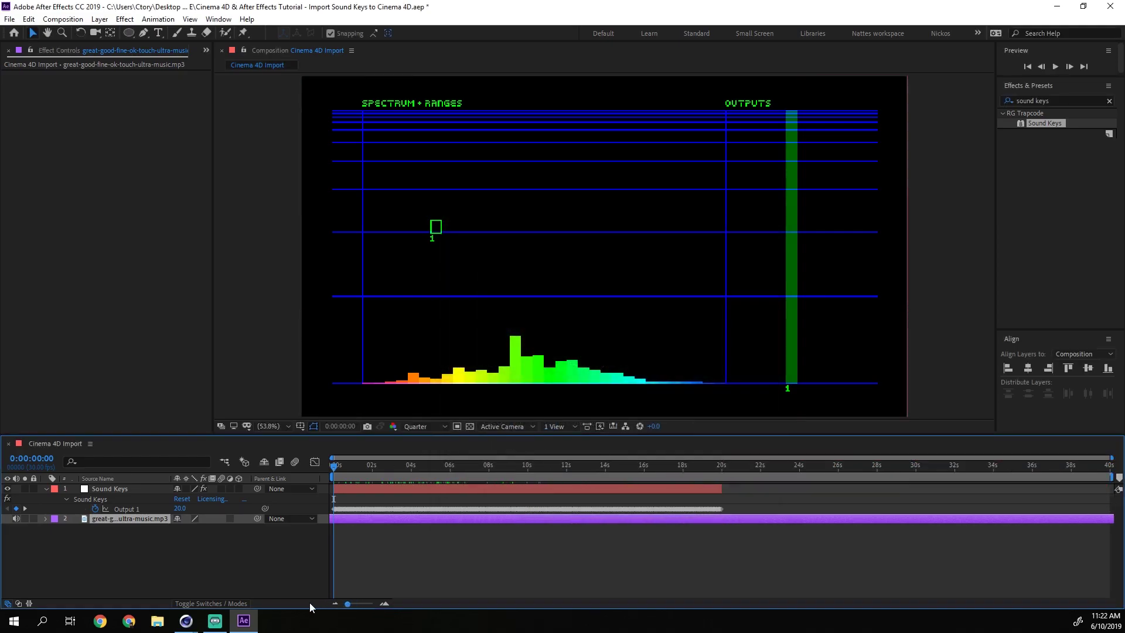
Step: Split the music layer near 4 seconds and stretch layer 3 across the timeline
{"action": "left_click_drag", "start_coordinate": [382, 475], "coordinate": [194, 474]}
{"action": "left_click_drag", "start_coordinate": [389, 467], "coordinate": [334, 467]}
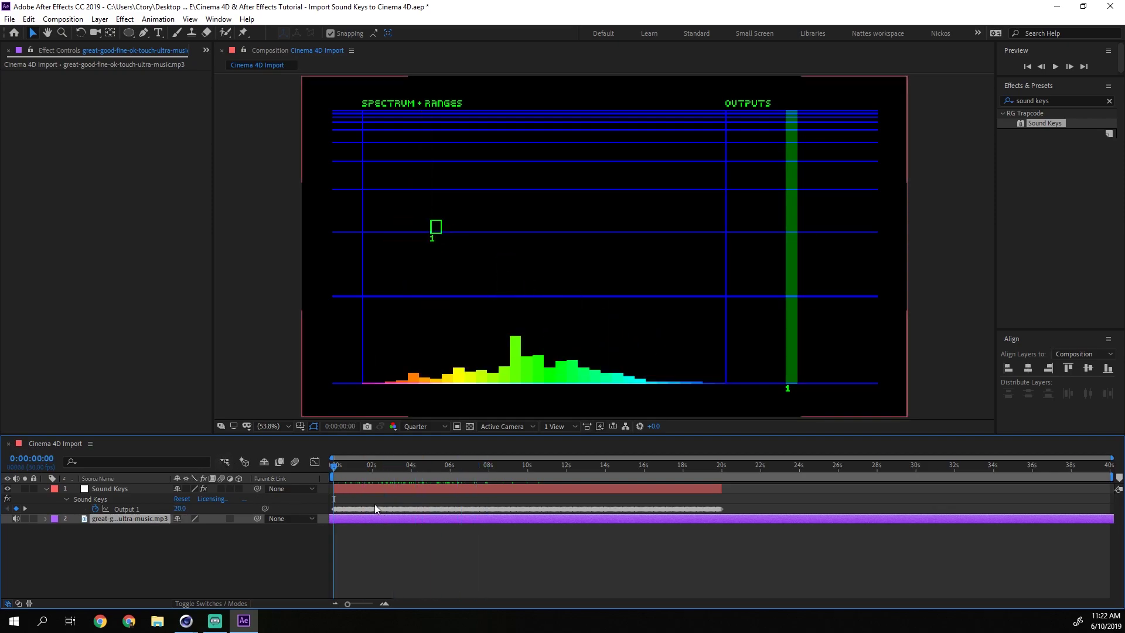
{"action": "mouse_move", "coordinate": [374, 504]}
{"action": "key", "text": "ctrl+shift+d"}
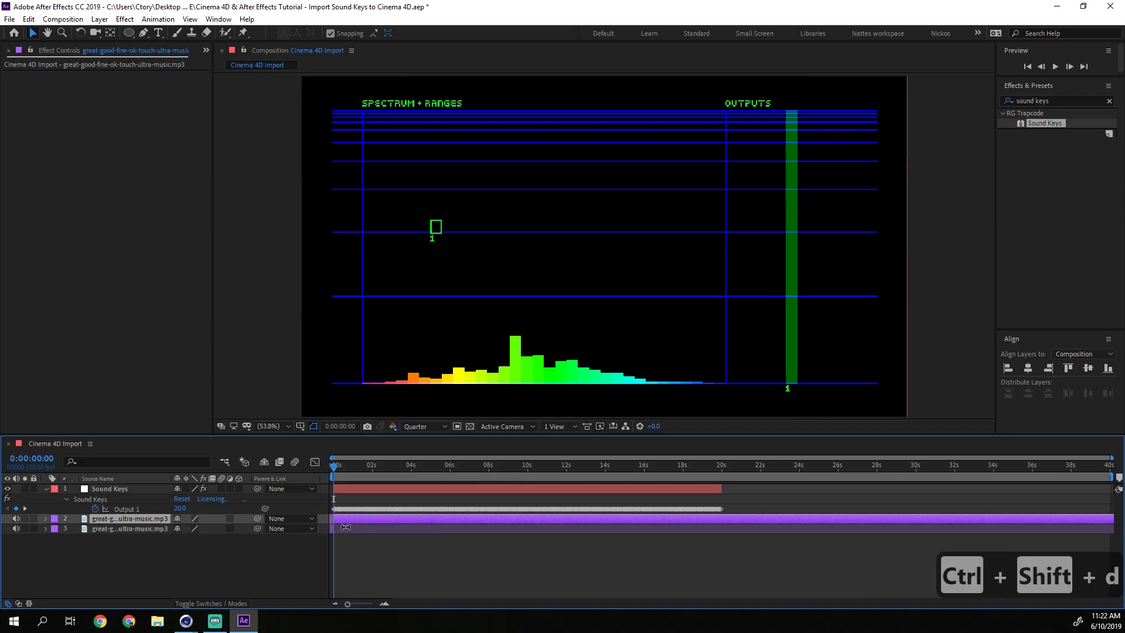
{"action": "left_click", "coordinate": [157, 529]}
{"action": "left_click", "coordinate": [329, 530]}
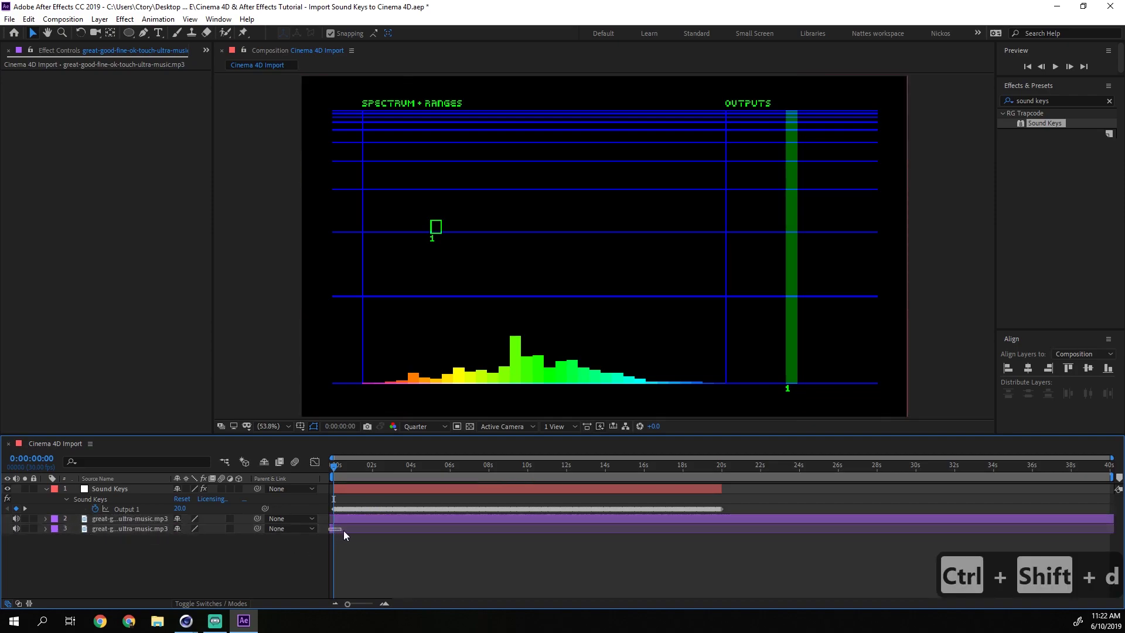
{"action": "left_click_drag", "start_coordinate": [330, 529], "coordinate": [944, 530]}
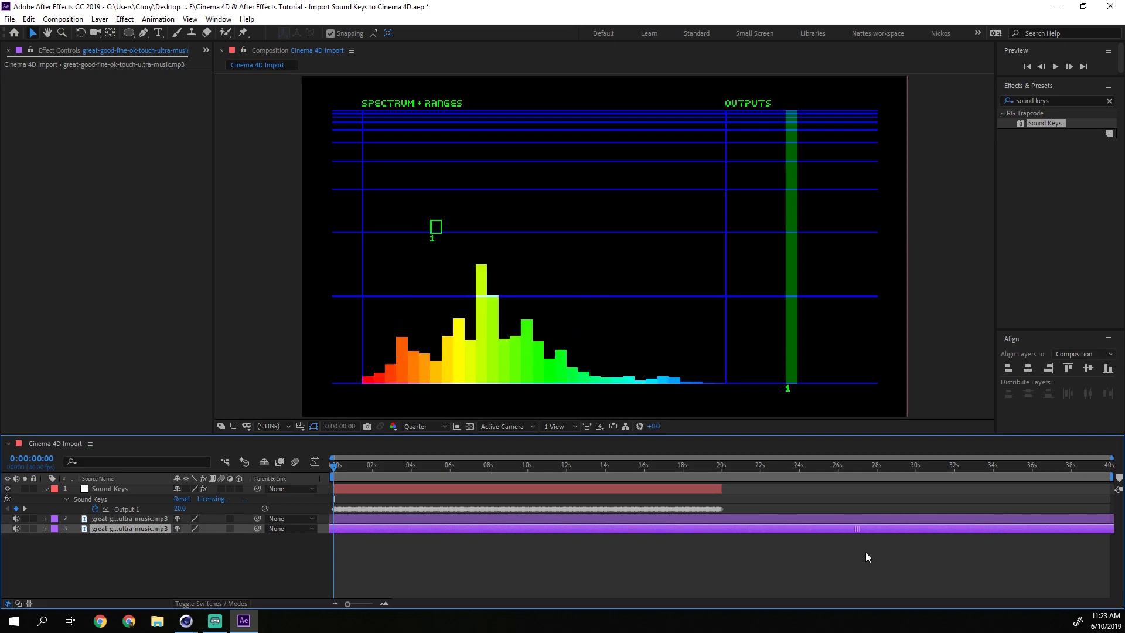
{"action": "right_click", "coordinate": [253, 578]}
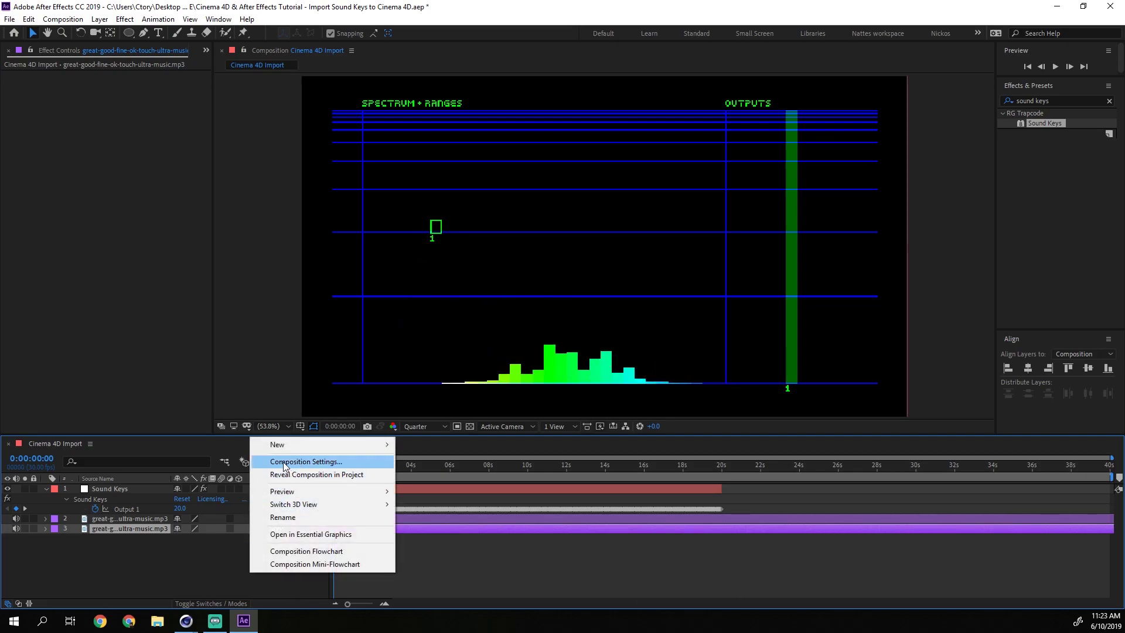
Step: Lengthen the composition duration beyond 0:00:40:00 and zoom the timeline out
{"action": "left_click", "coordinate": [293, 463]}
{"action": "left_click", "coordinate": [533, 423]}
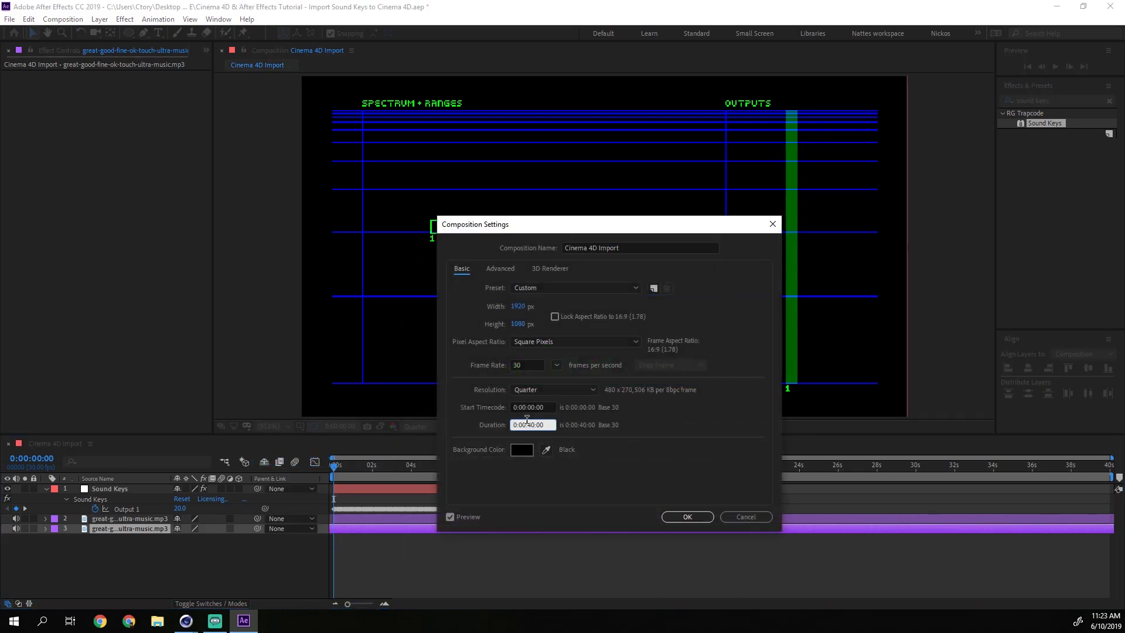
{"action": "key", "text": "Return"}
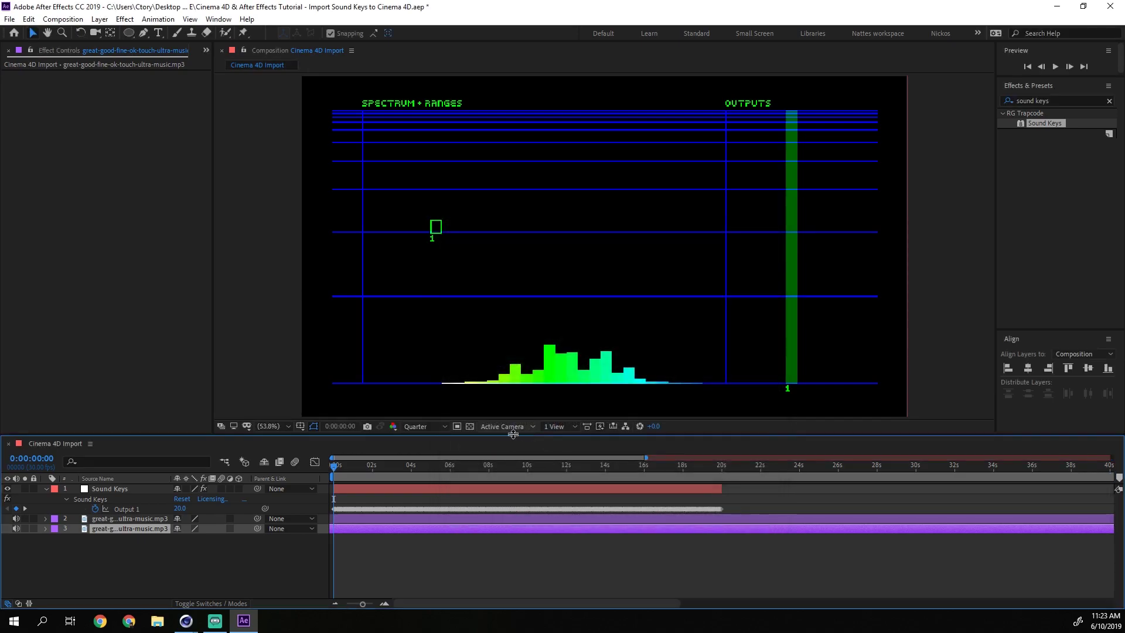
{"action": "left_click", "coordinate": [337, 604]}
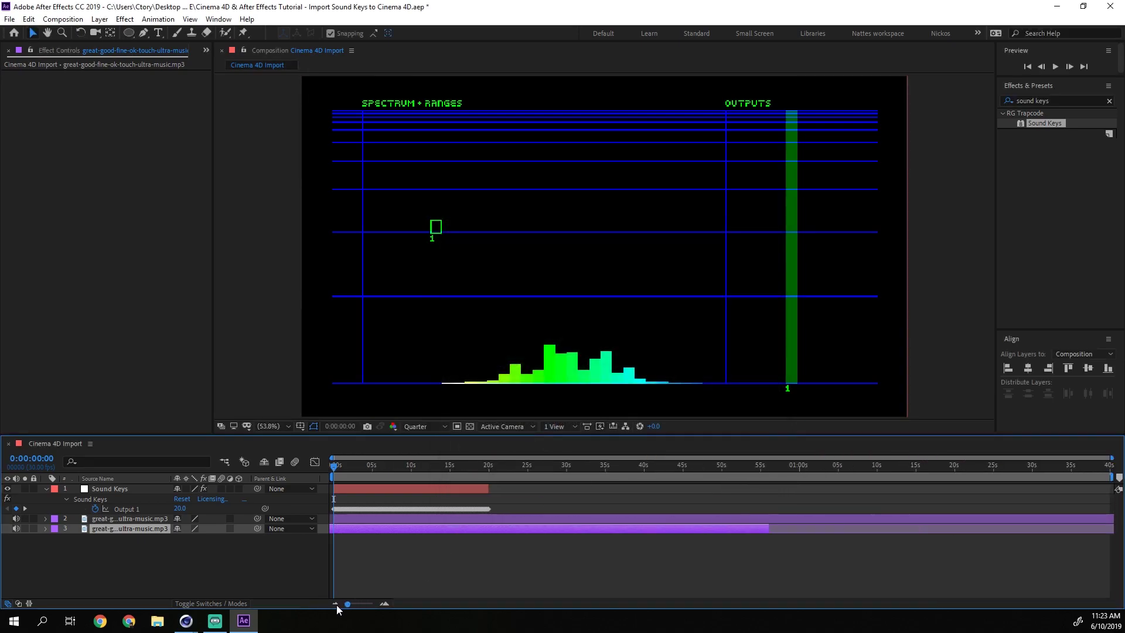
Step: Slide layer 3 later and move the current time to 0:00:58:19
{"action": "mouse_move", "coordinate": [353, 529]}
{"action": "left_mouse_down"}
{"action": "mouse_move", "coordinate": [396, 536]}
{"action": "mouse_move", "coordinate": [353, 533]}
{"action": "left_mouse_up"}
{"action": "left_click_drag", "start_coordinate": [380, 472], "coordinate": [791, 490]}
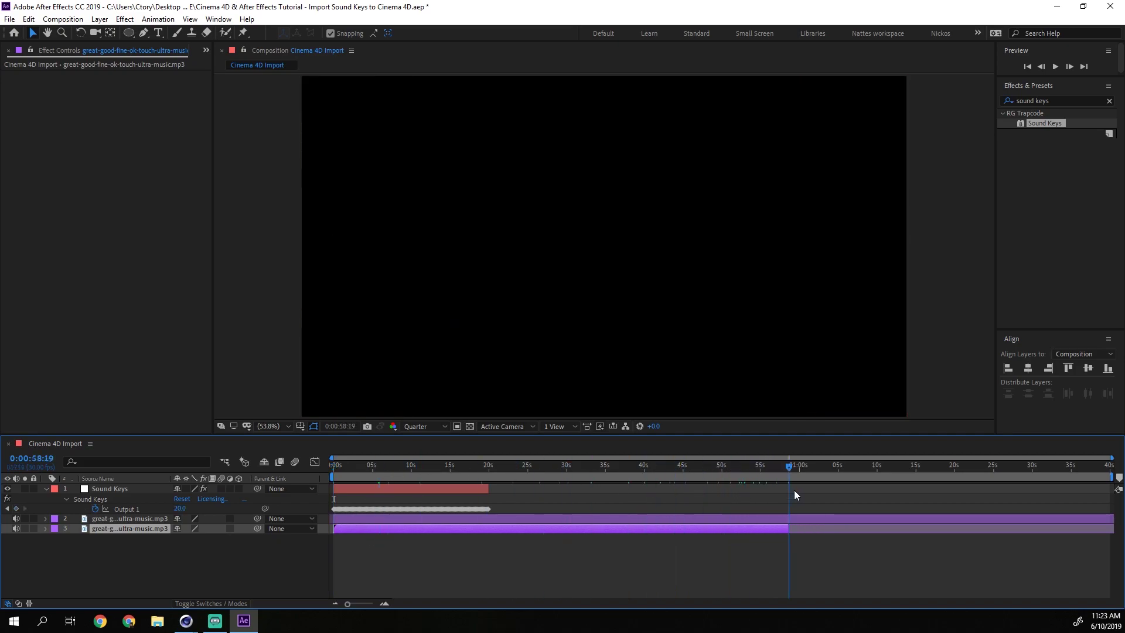
{"action": "left_click", "coordinate": [24, 460]}
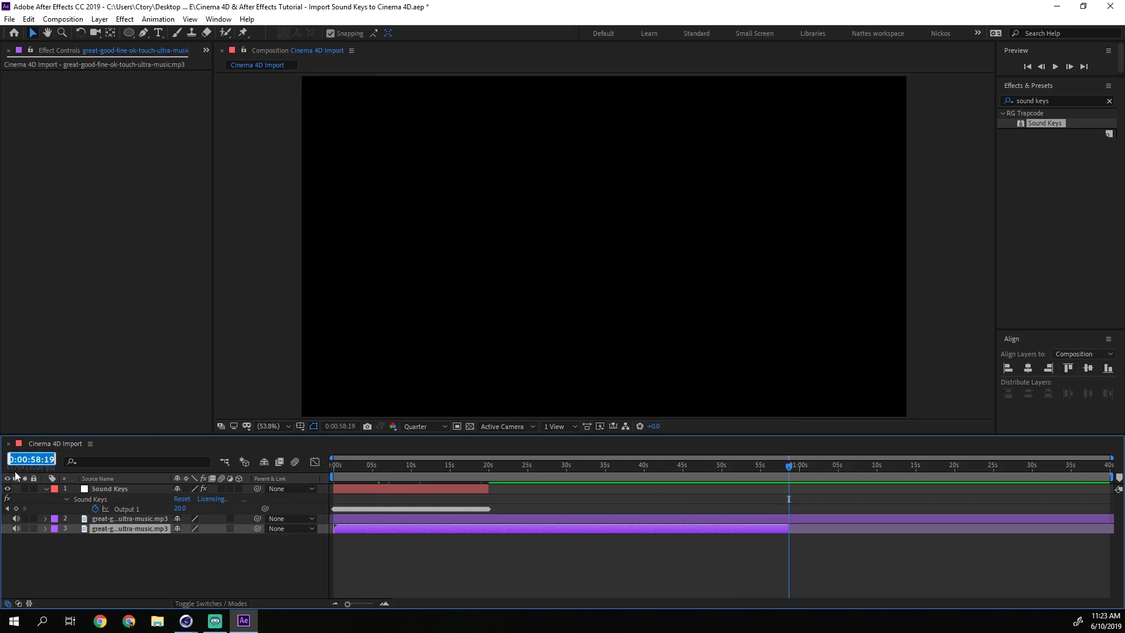
{"action": "left_click", "coordinate": [34, 545]}
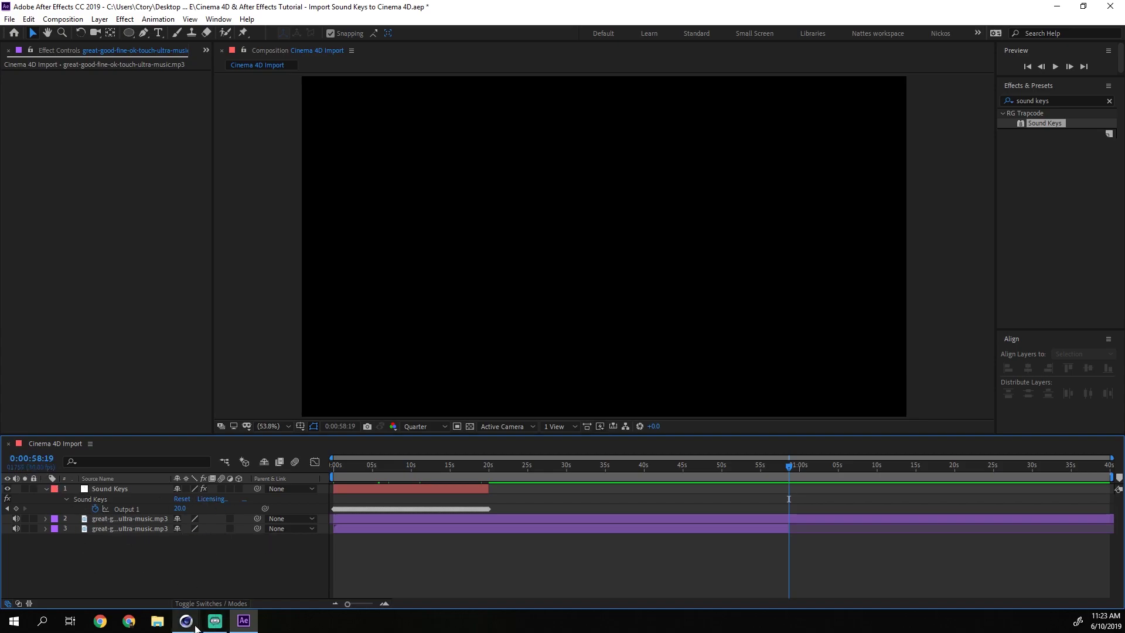
{"action": "mouse_move", "coordinate": [195, 624]}
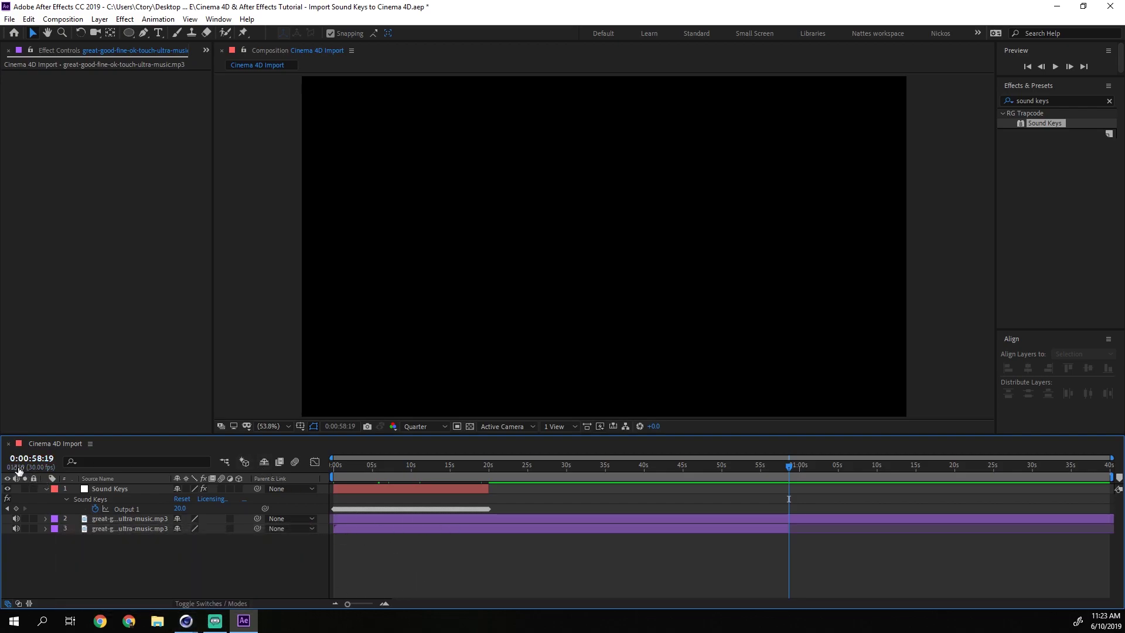
Step: Mute layer 3's audio, then edit the Cinema 4D sound track's Start Time
{"action": "left_click", "coordinate": [16, 529]}
{"action": "mouse_move", "coordinate": [186, 620]}
{"action": "left_click", "coordinate": [159, 582]}
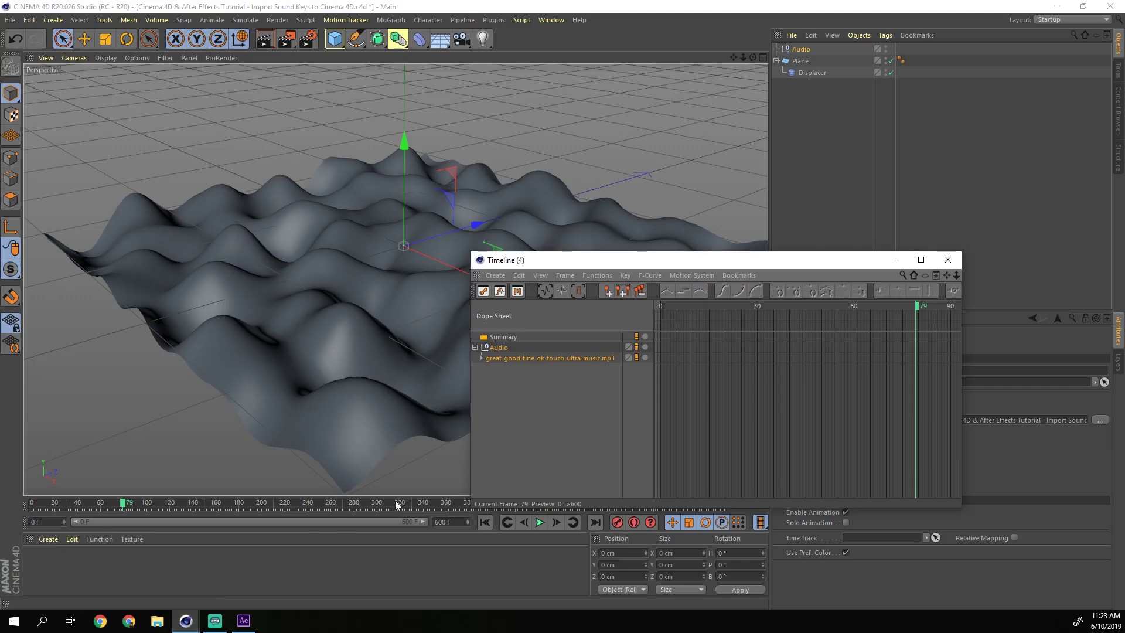
{"action": "left_click_drag", "start_coordinate": [571, 262], "coordinate": [245, 189]}
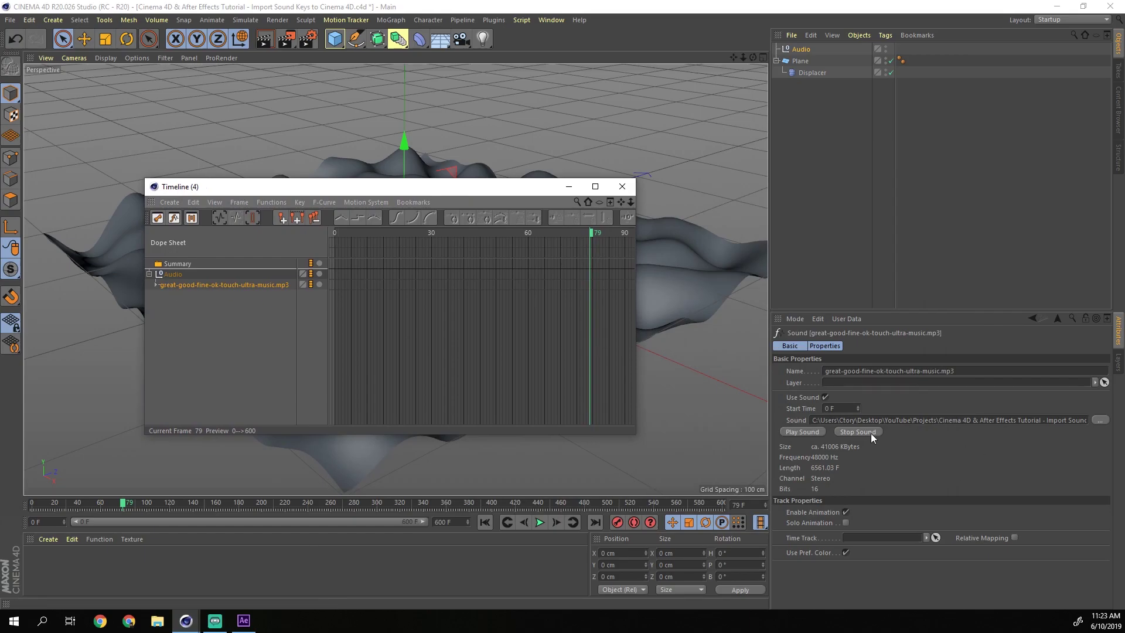
{"action": "left_click", "coordinate": [842, 409]}
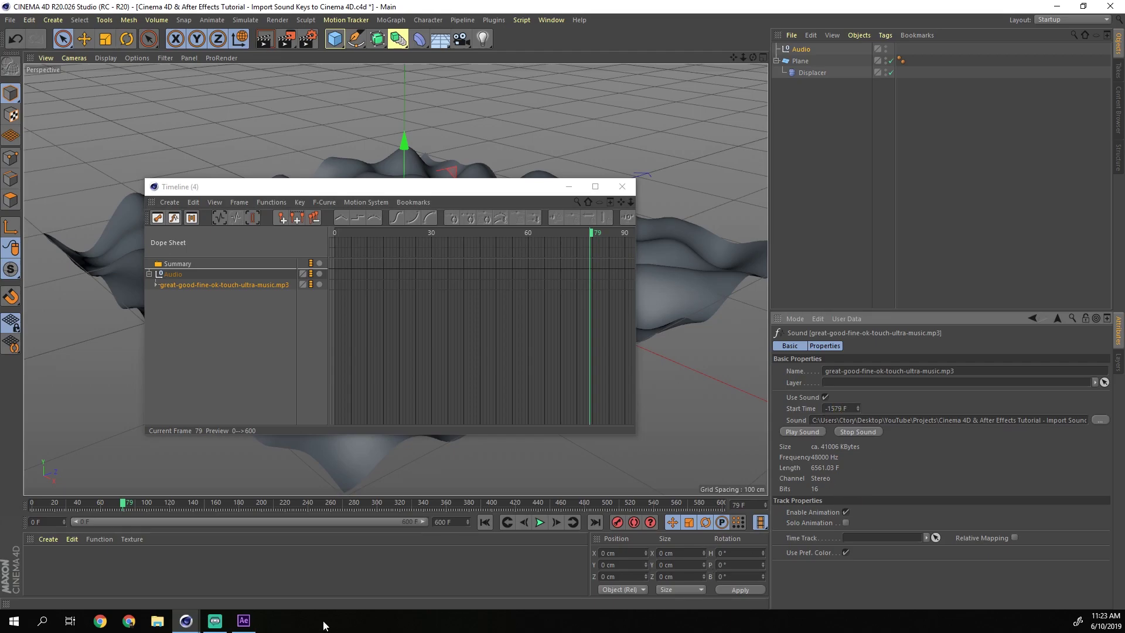
Step: Correct the sound track's Start Time to -1759 F
{"action": "left_click", "coordinate": [244, 620]}
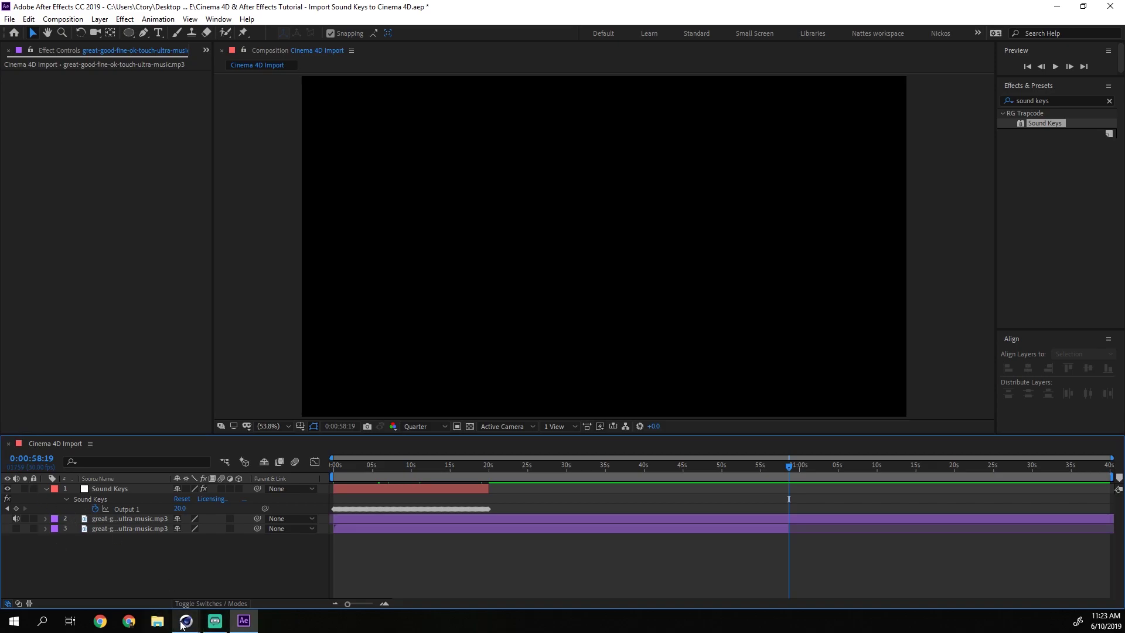
{"action": "mouse_move", "coordinate": [186, 621]}
{"action": "left_click", "coordinate": [187, 579]}
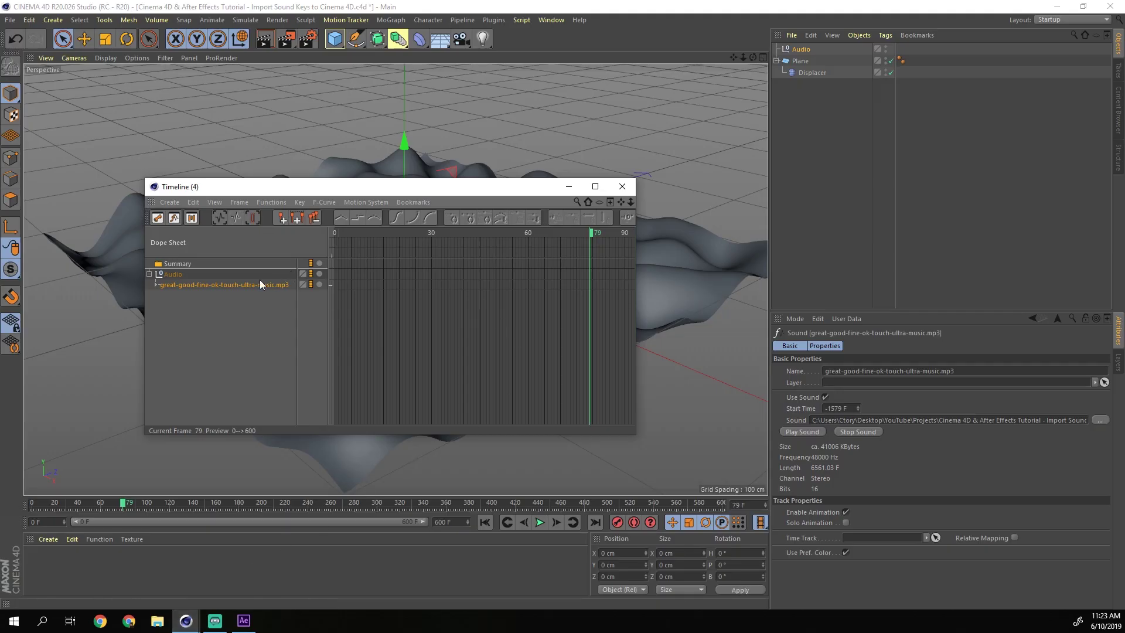
{"action": "left_click", "coordinate": [840, 409]}
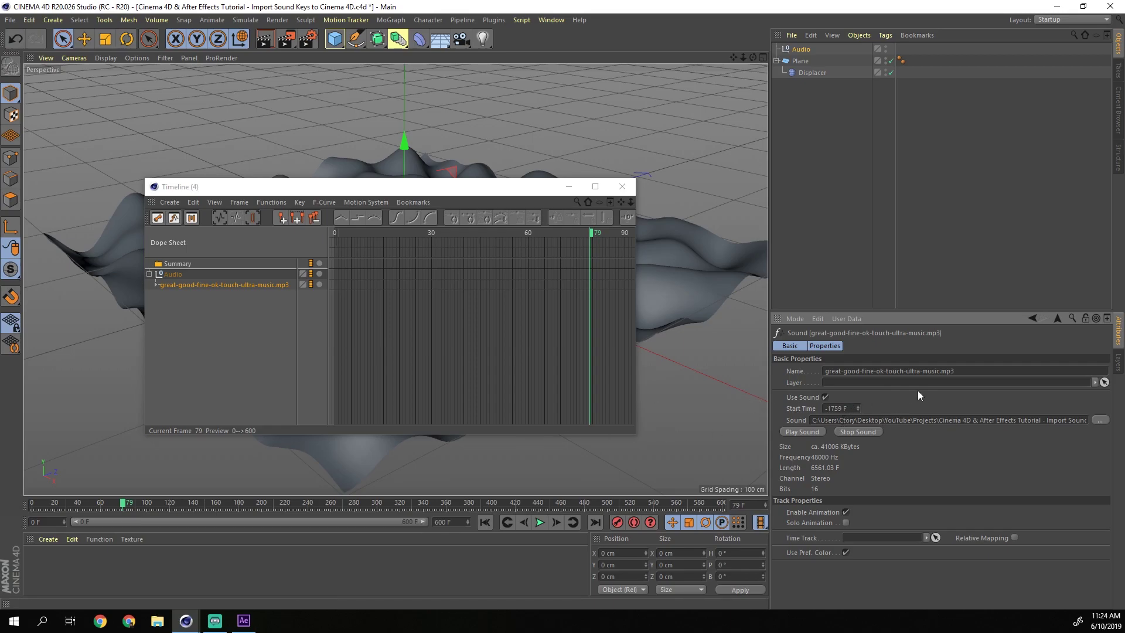
Step: Preview the sound-driven deformation from frame 0 and close the floating Timeline window
{"action": "left_click", "coordinate": [486, 523]}
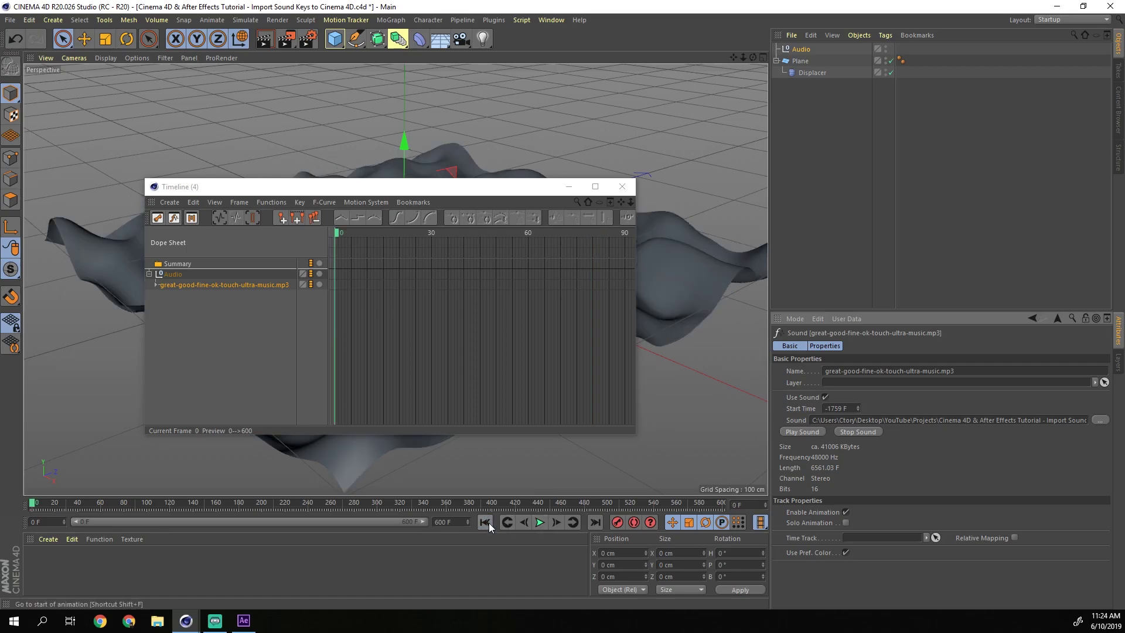
{"action": "left_click", "coordinate": [540, 522]}
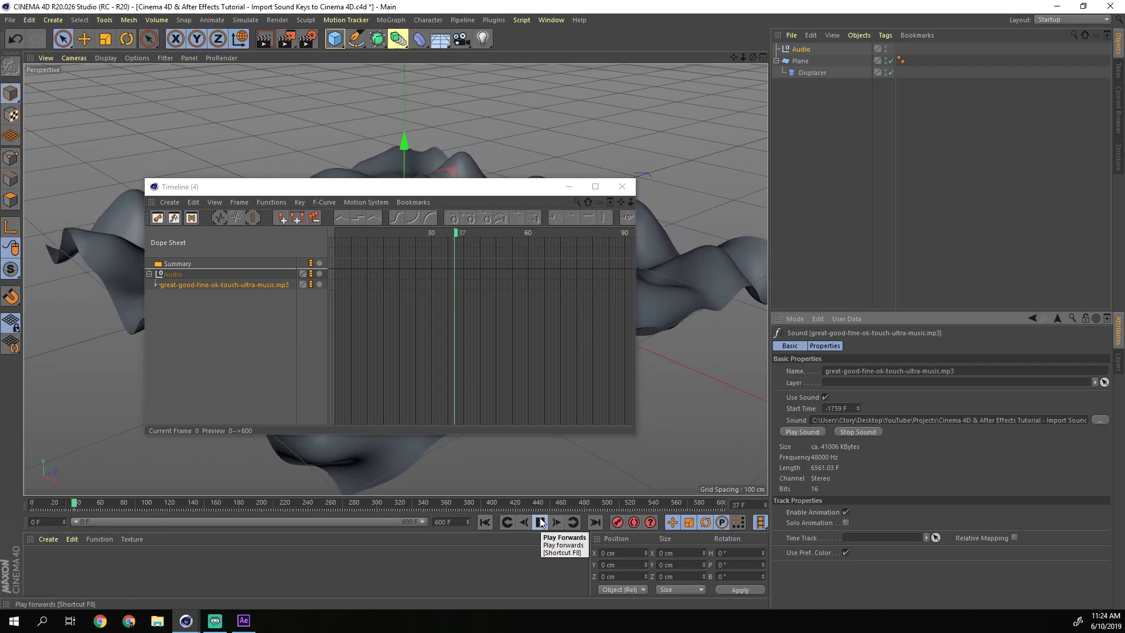
{"action": "left_click", "coordinate": [541, 522]}
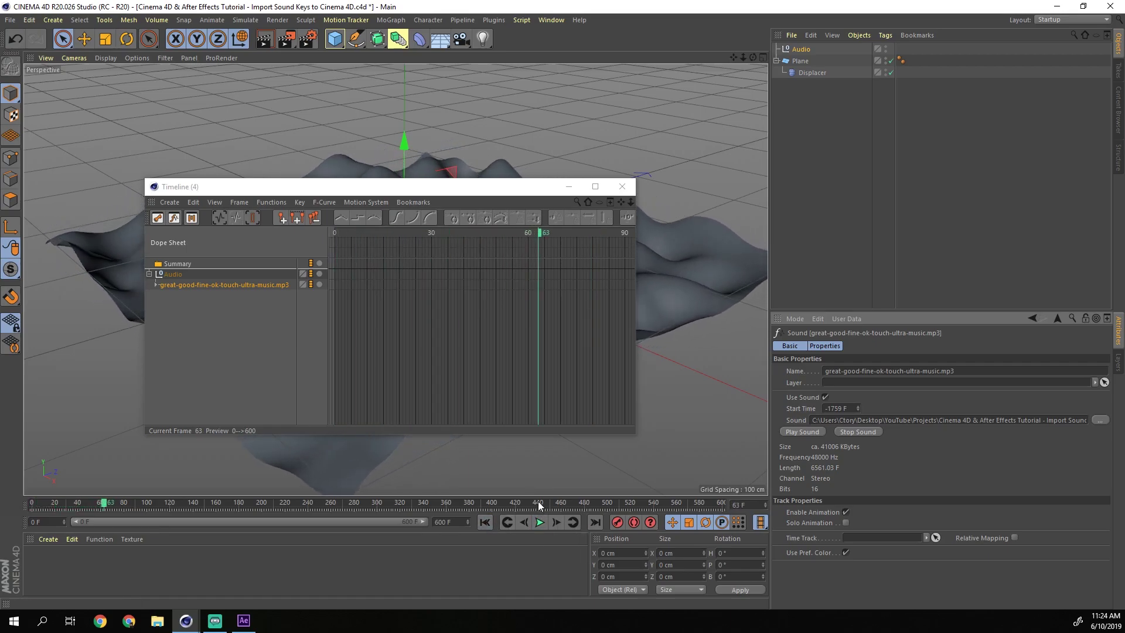
{"action": "left_click", "coordinate": [568, 187]}
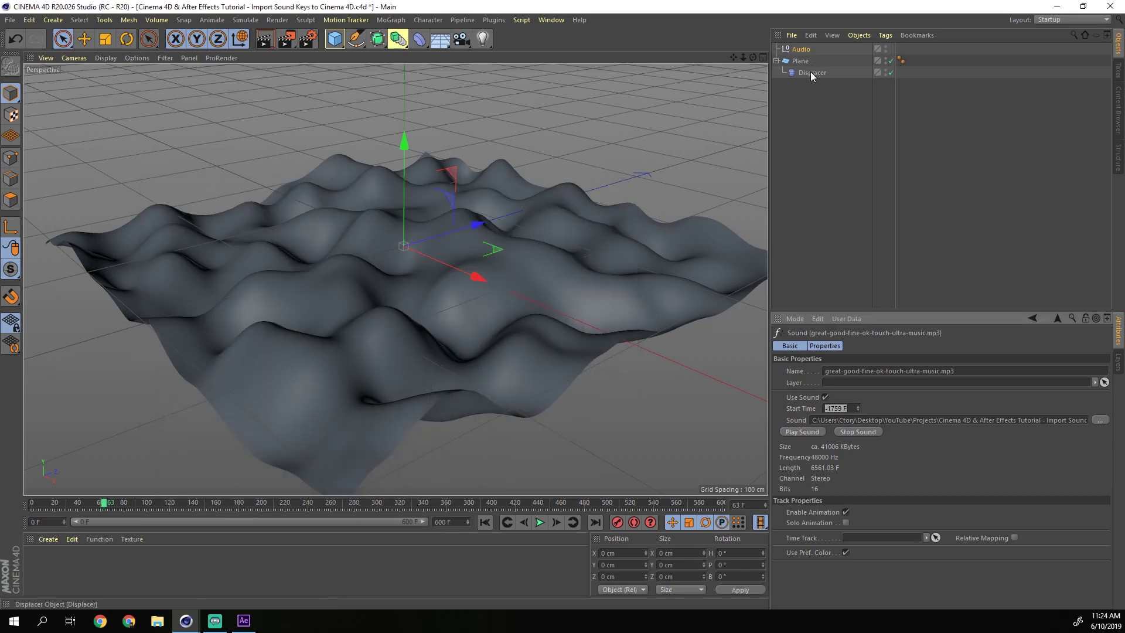
Step: Review the Displacer's settings at frame 0, then deselect it
{"action": "left_click", "coordinate": [812, 74]}
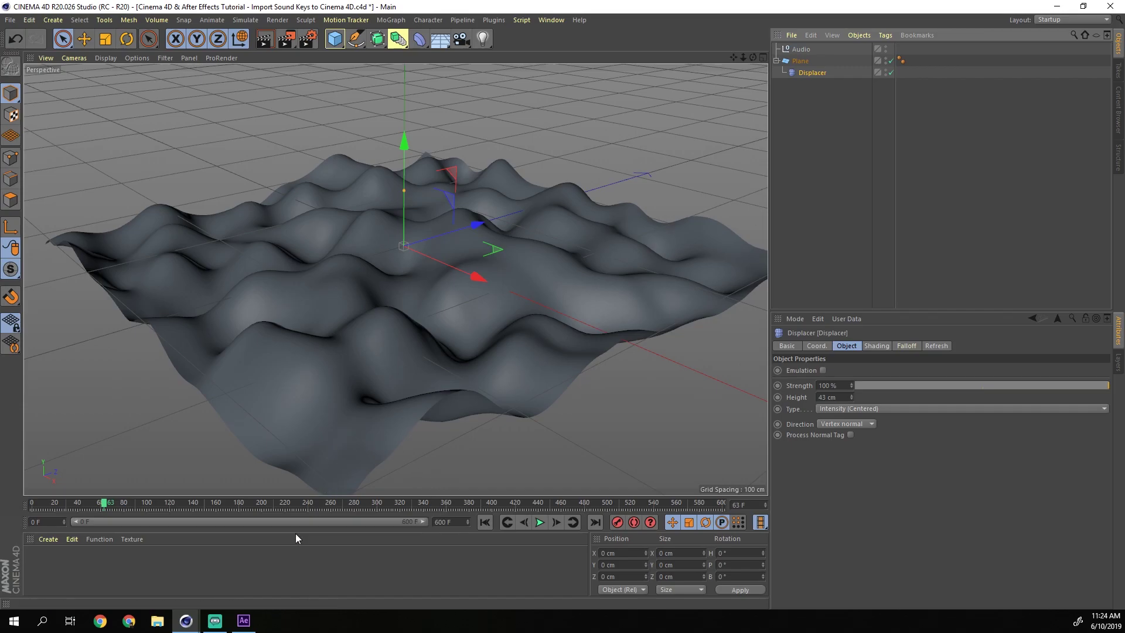
{"action": "left_click", "coordinate": [831, 116]}
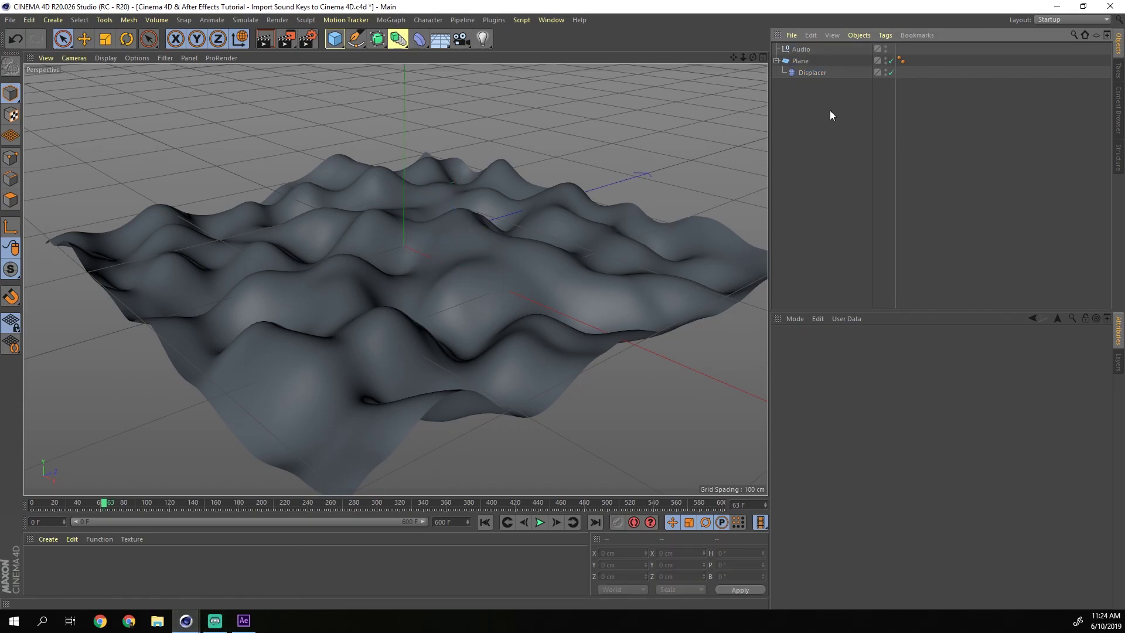
{"action": "left_click", "coordinate": [810, 73]}
{"action": "left_click", "coordinate": [486, 522]}
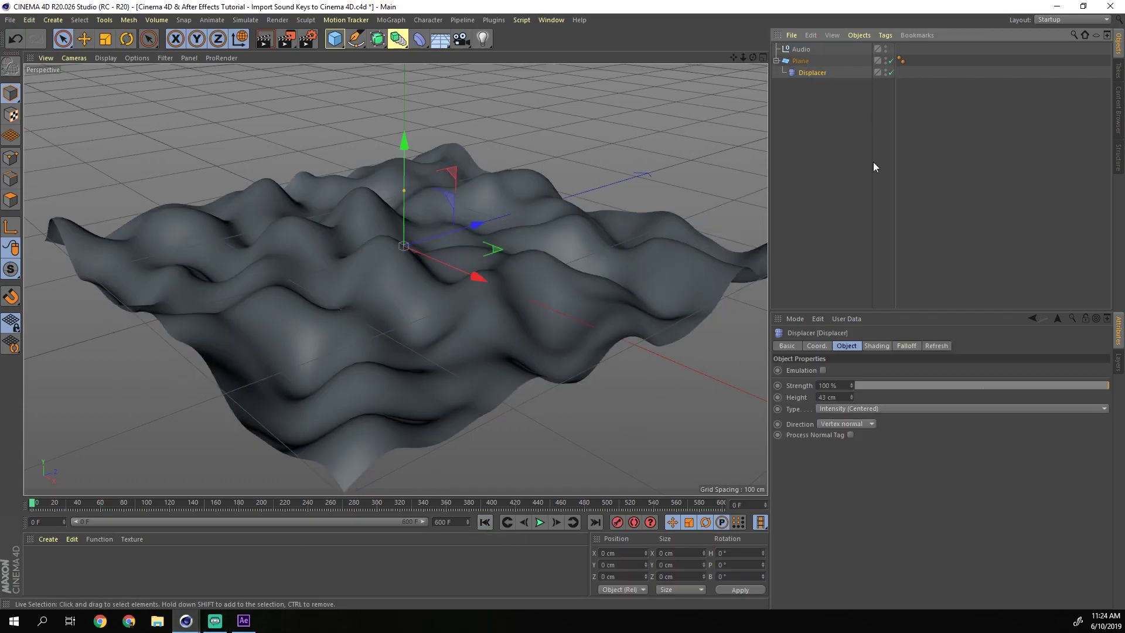
{"action": "left_click", "coordinate": [861, 112]}
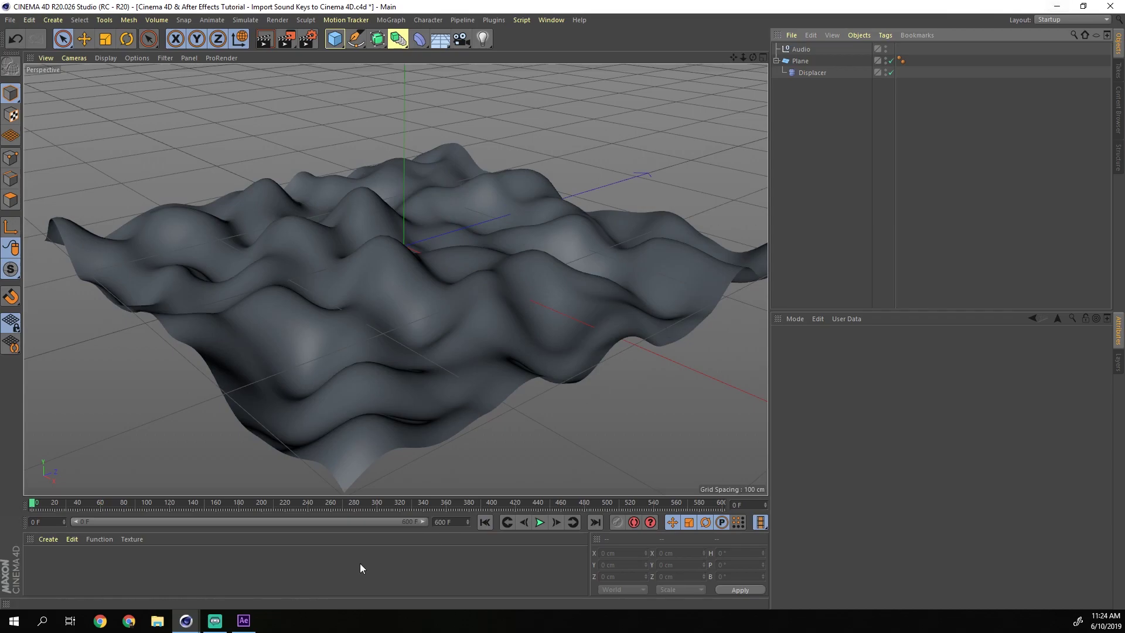
{"action": "left_click", "coordinate": [244, 621]}
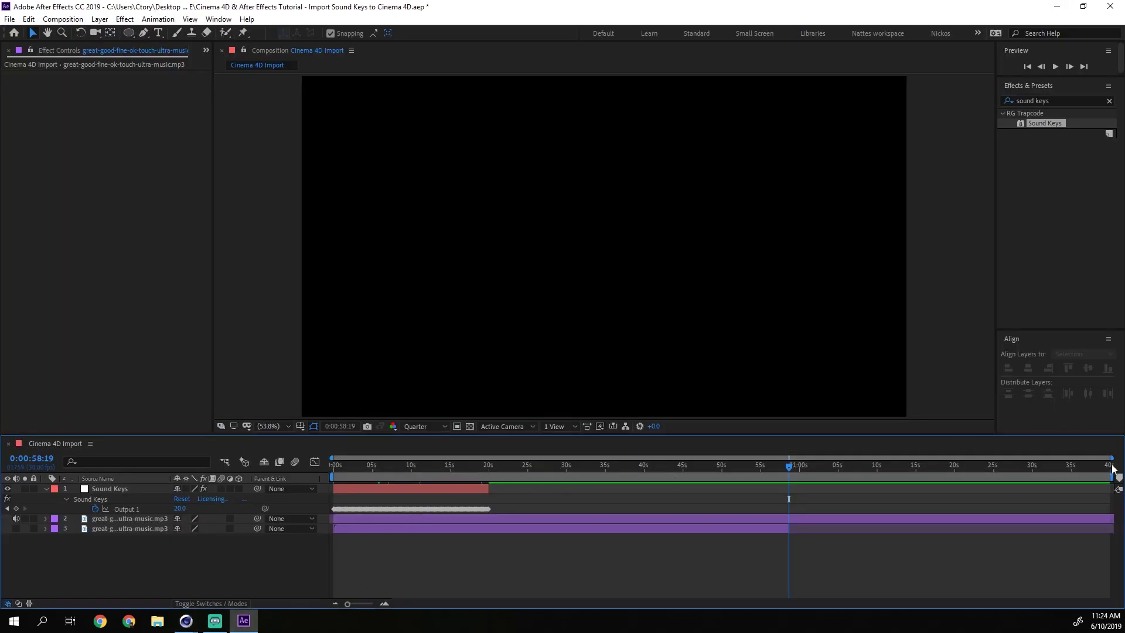
Step: Trim the comp to a 20-second work area and delete duplicate audio layer 3
{"action": "left_click_drag", "start_coordinate": [1113, 478], "coordinate": [490, 478]}
{"action": "right_click", "coordinate": [461, 477]}
{"action": "left_click", "coordinate": [483, 508]}
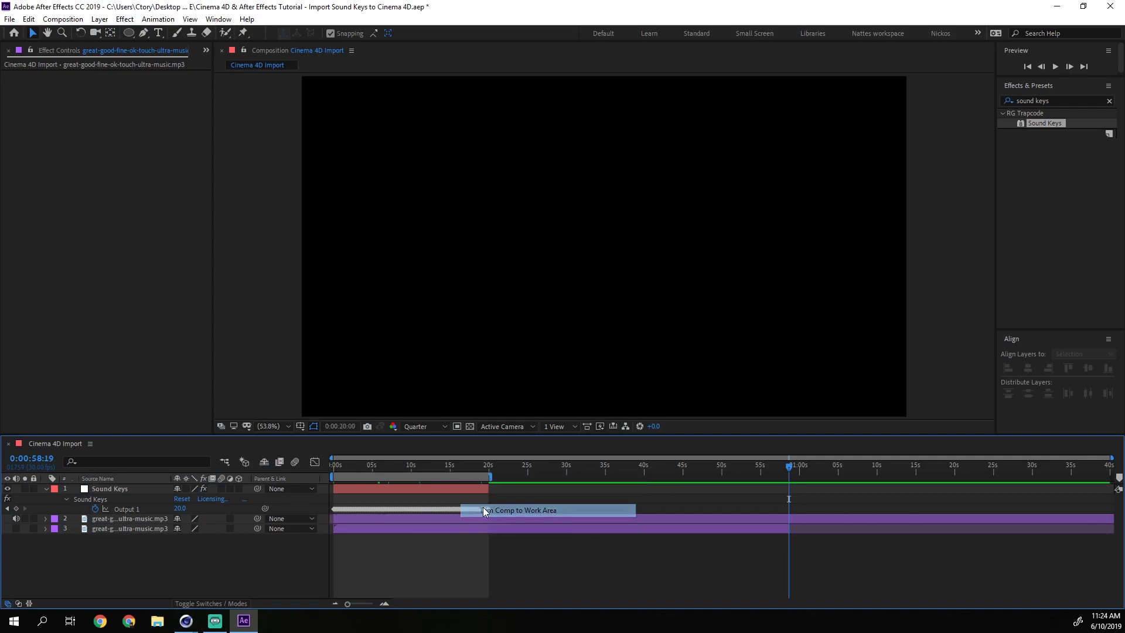
{"action": "left_click", "coordinate": [396, 530]}
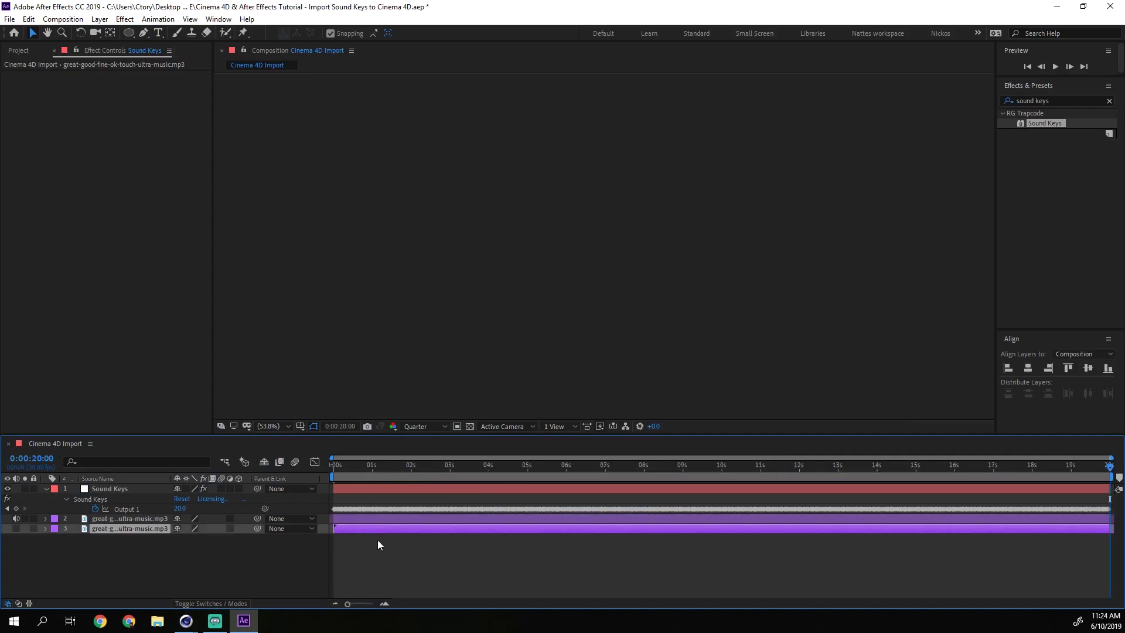
{"action": "key", "text": "Delete"}
Step: Copy the Output 1 keyframes and minimize both applications to the desktop
{"action": "left_click", "coordinate": [403, 466]}
{"action": "key", "text": "space"}
{"action": "key", "text": "space"}
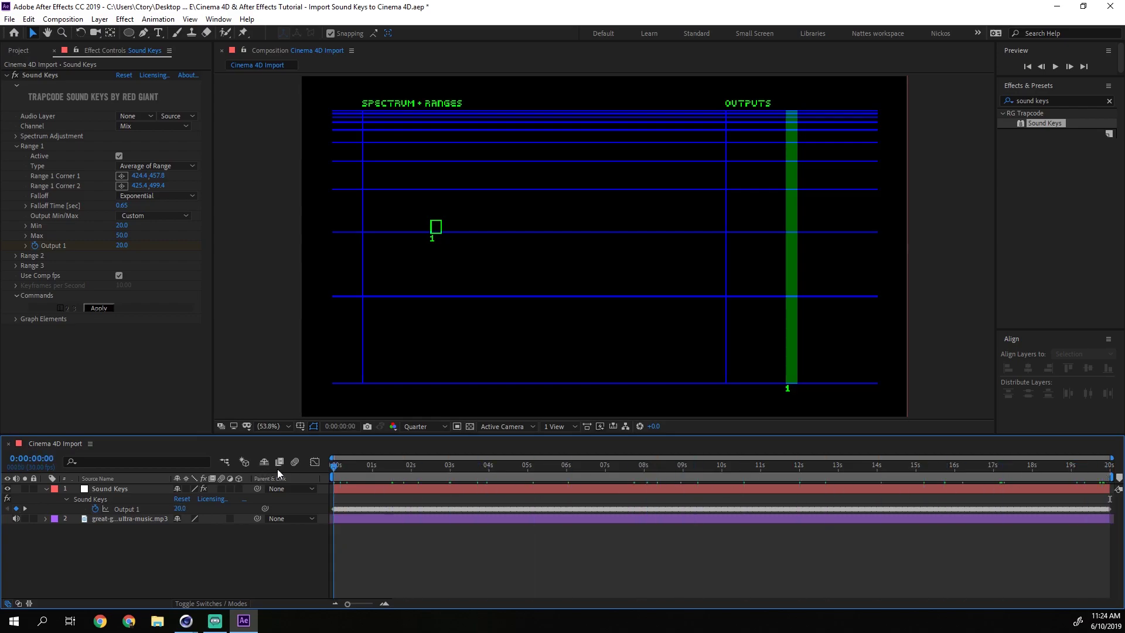
{"action": "left_click", "coordinate": [126, 510]}
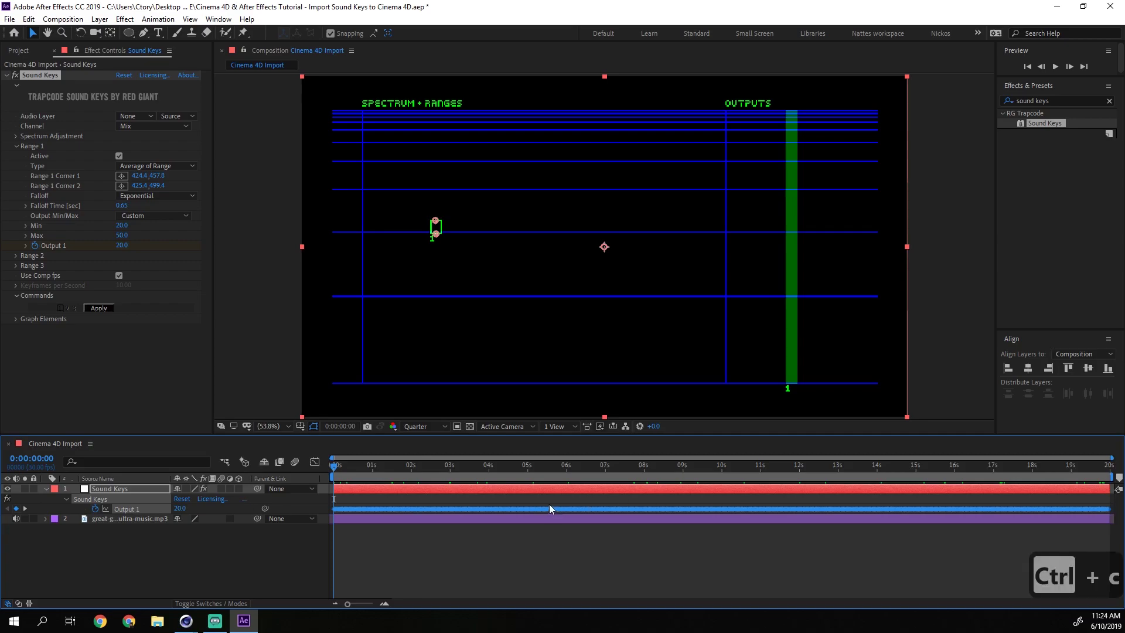
{"action": "key", "text": "ctrl+c"}
{"action": "left_click", "coordinate": [1059, 8]}
{"action": "left_click", "coordinate": [1060, 6]}
{"action": "right_click", "coordinate": [484, 211]}
Step: Create a New Text Document on the desktop and paste the keyframe data into it
{"action": "mouse_move", "coordinate": [423, 350]}
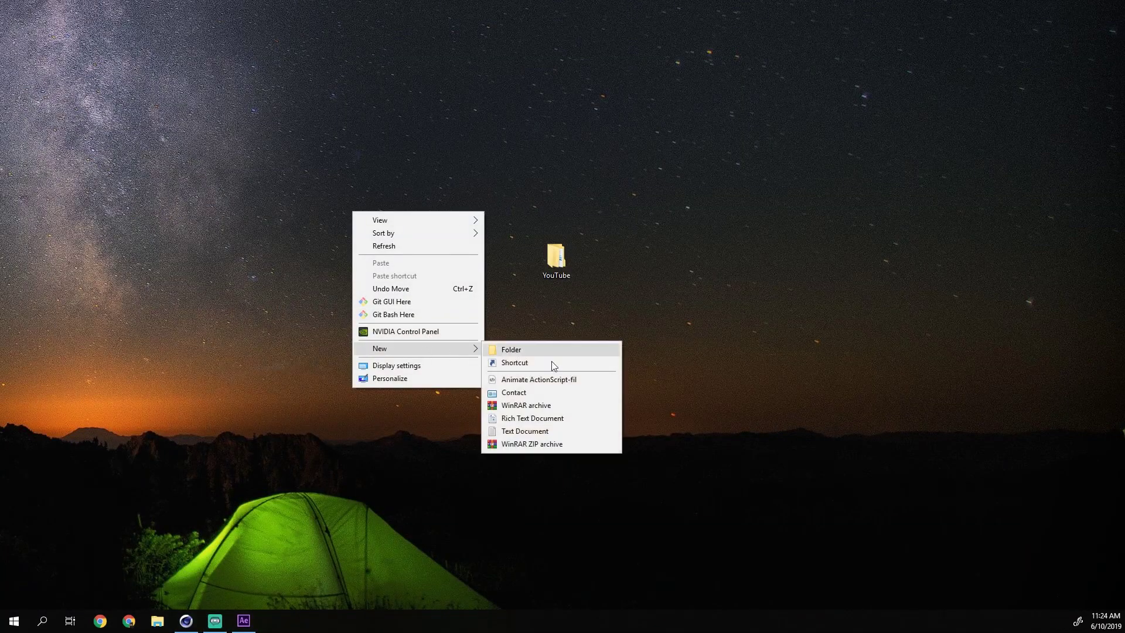
{"action": "left_click", "coordinate": [521, 429]}
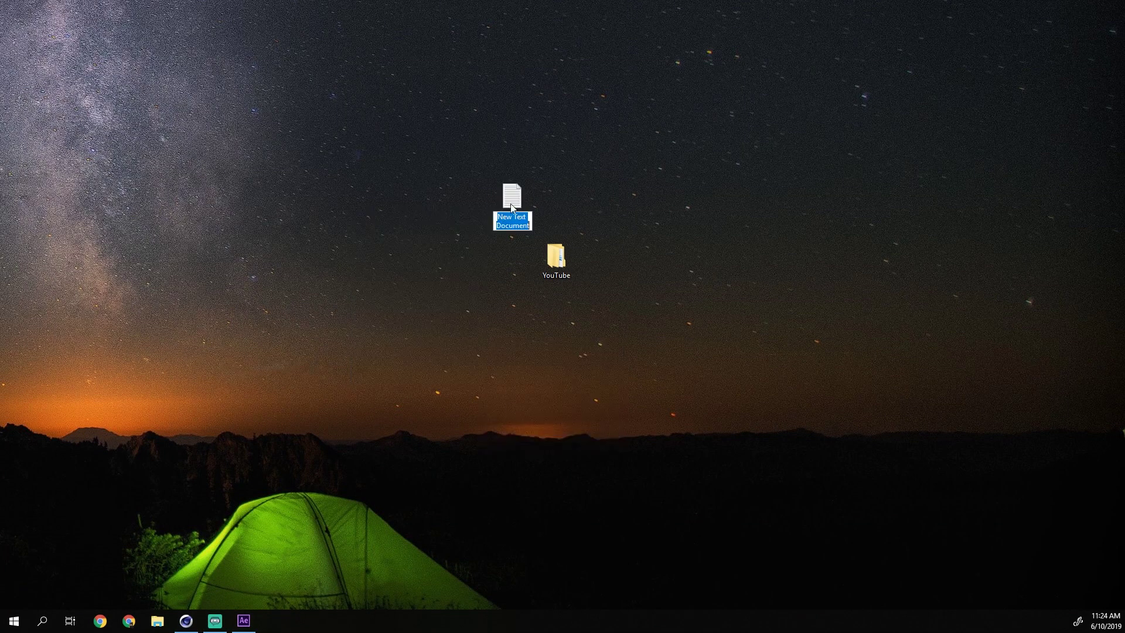
{"action": "left_click", "coordinate": [516, 194]}
{"action": "double_click", "coordinate": [516, 194]}
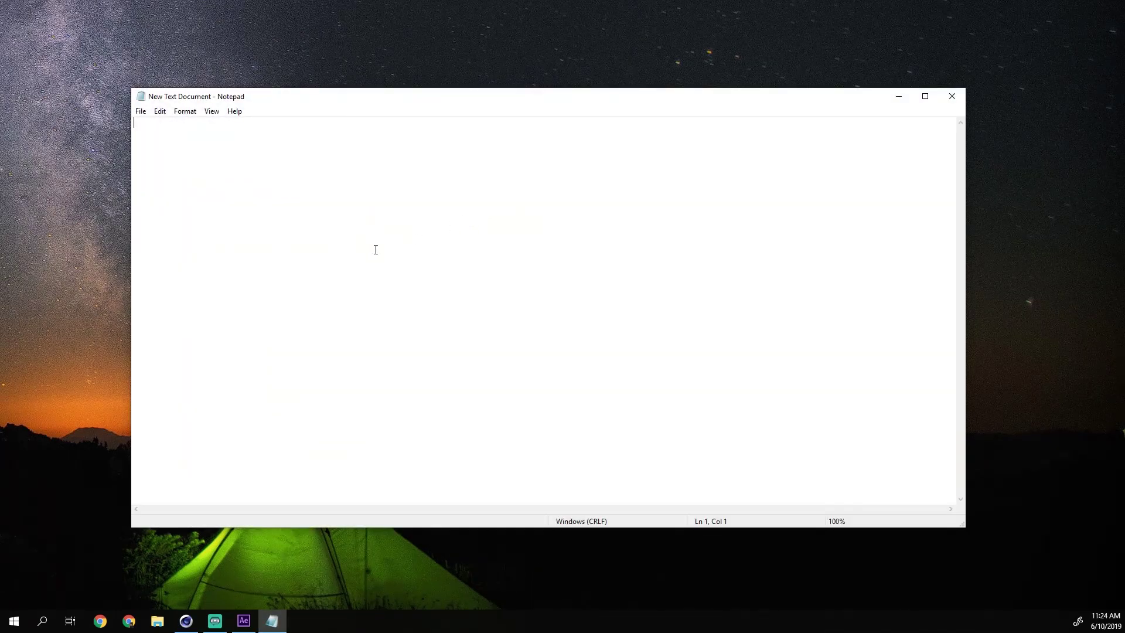
{"action": "key", "text": "ctrl+v"}
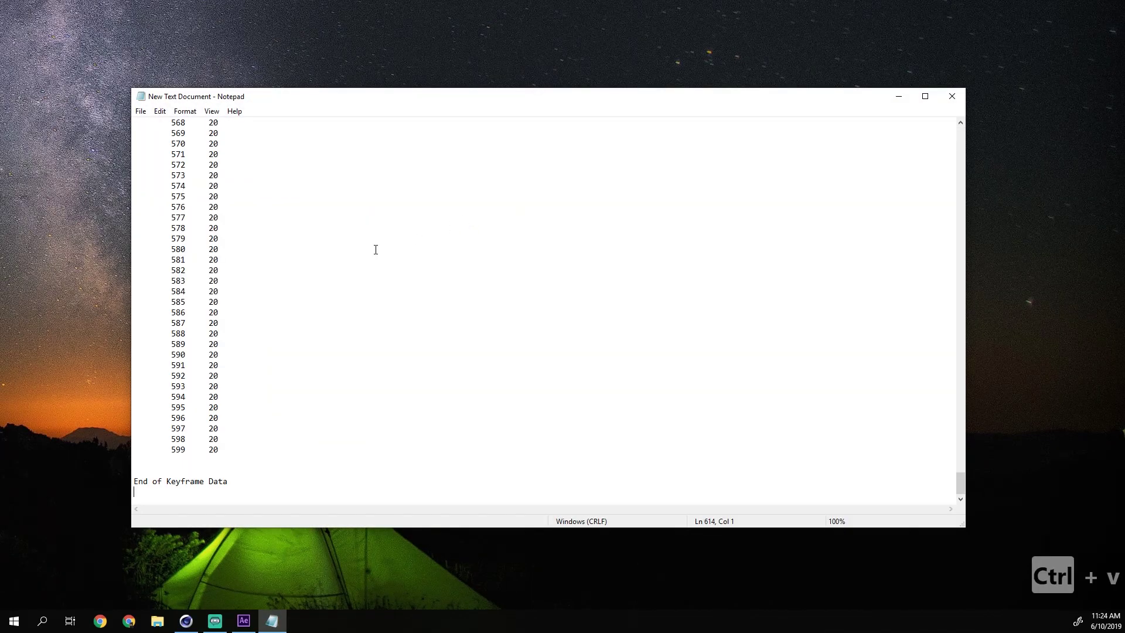
Step: Delete the 'End of Keyframe Data' footer below the last data row
{"action": "key", "text": "shift+Up"}
{"action": "scroll", "coordinate": [256, 362], "scroll_direction": "up", "scroll_amount": 17}
{"action": "scroll", "coordinate": [256, 362], "scroll_direction": "down", "scroll_amount": 17}
{"action": "left_click", "coordinate": [158, 494]}
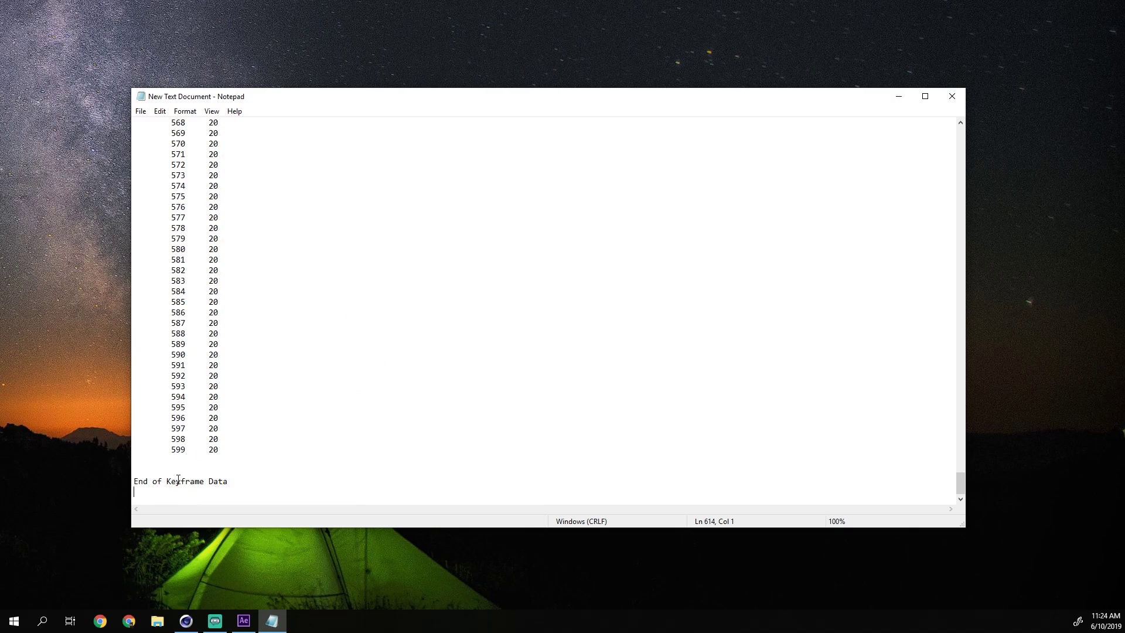
{"action": "key", "text": "shift+Up"}
{"action": "left_click", "coordinate": [133, 491]}
{"action": "key", "text": "shift+Up"}
{"action": "left_click", "coordinate": [223, 451], "text": "shift"}
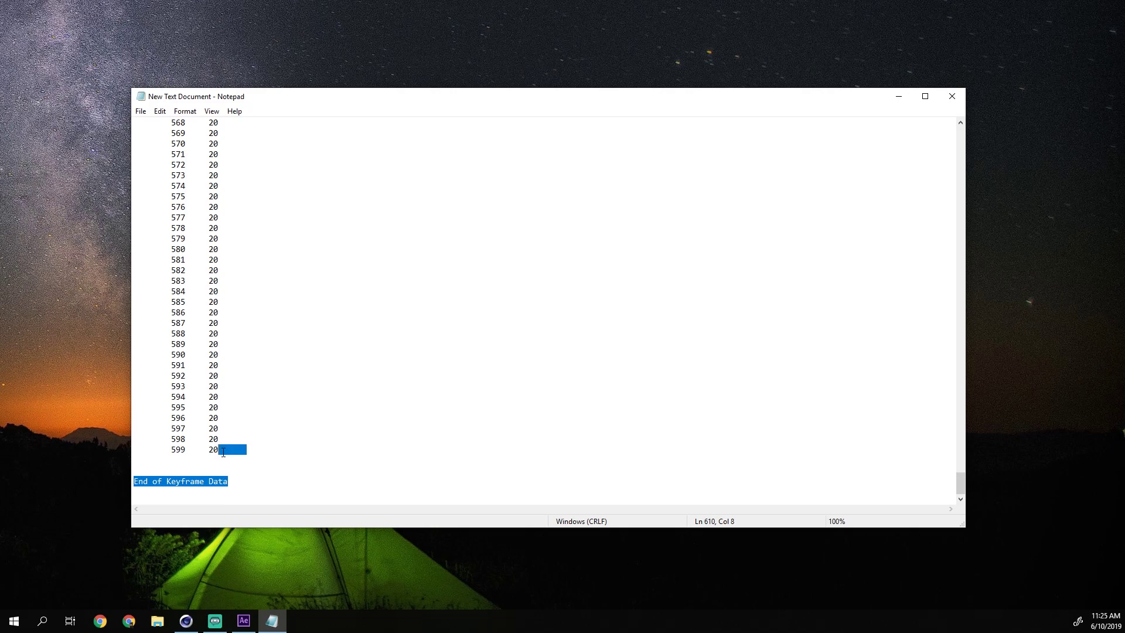
{"action": "key", "text": "Delete"}
Step: Delete the header lines above the frame rows, then save and close Notepad
{"action": "left_click_drag", "start_coordinate": [960, 484], "coordinate": [955, 137]}
{"action": "left_click_drag", "start_coordinate": [252, 217], "coordinate": [140, 91]}
{"action": "key", "text": "Delete"}
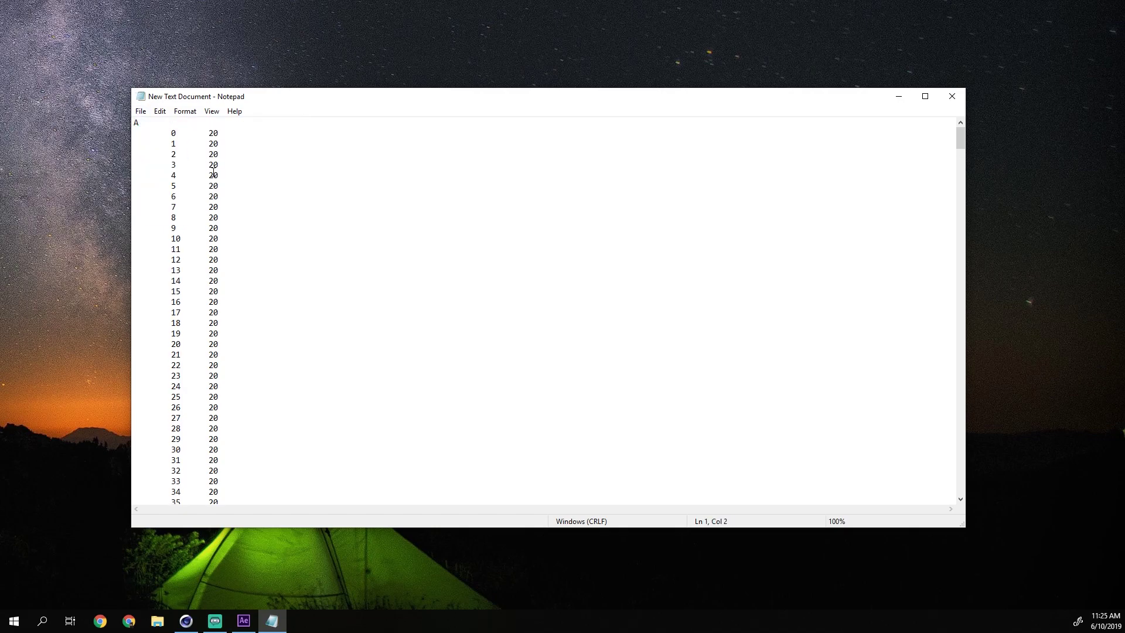
{"action": "key", "text": "Delete"}
{"action": "left_click", "coordinate": [140, 111]}
{"action": "left_click", "coordinate": [157, 150]}
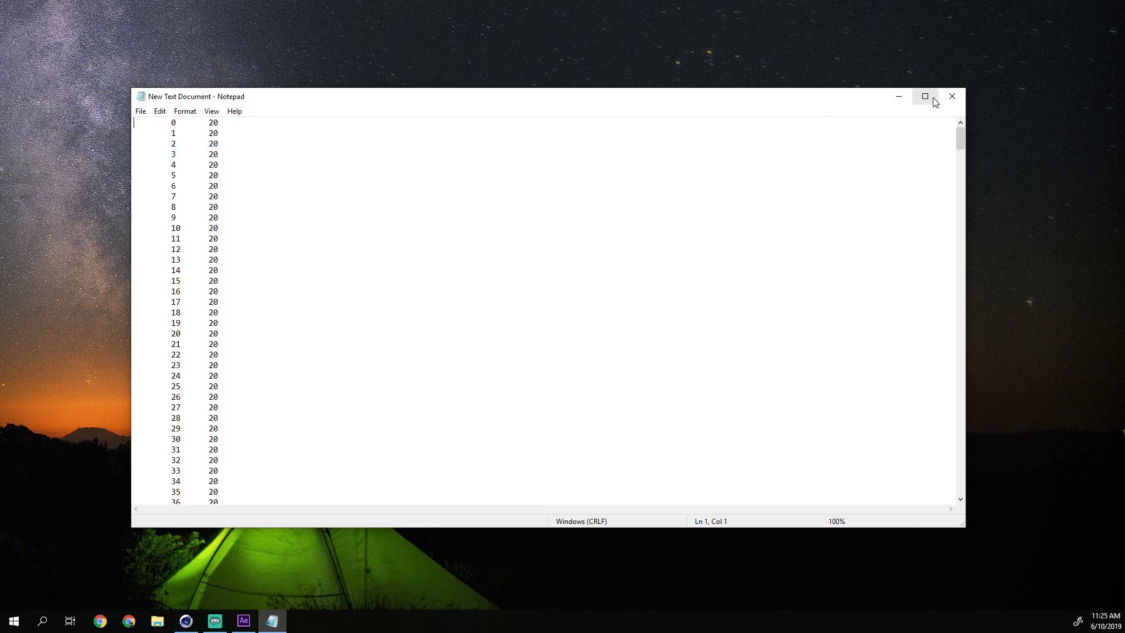
{"action": "left_click", "coordinate": [952, 96]}
Step: Rename the desktop text file to test
{"action": "left_click", "coordinate": [388, 486]}
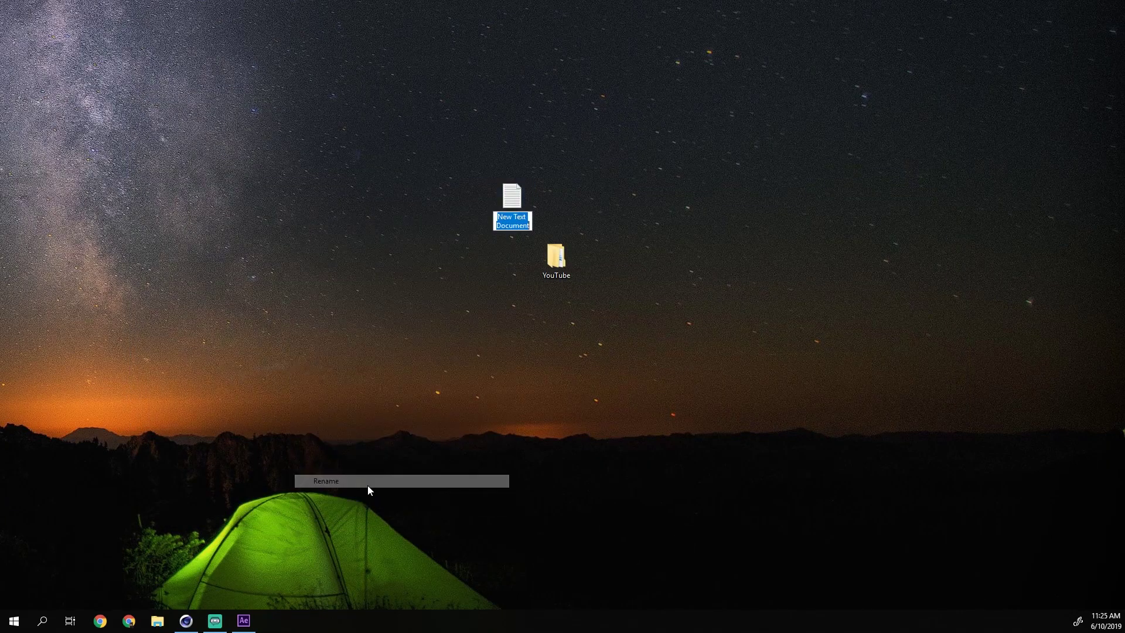
{"action": "type", "text": "test"}
{"action": "key", "text": "Return"}
{"action": "left_click", "coordinate": [465, 281]}
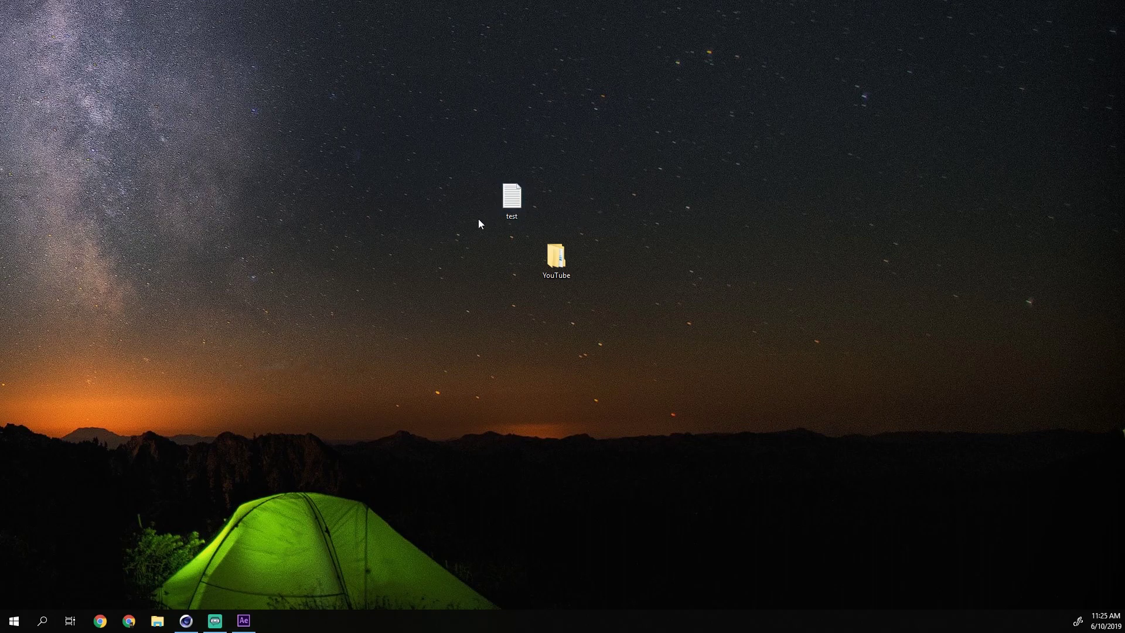
Step: Open test to confirm the keyframe values, then return to Cinema 4D
{"action": "double_click", "coordinate": [510, 201]}
{"action": "scroll", "coordinate": [282, 282], "scroll_direction": "down", "scroll_amount": 16}
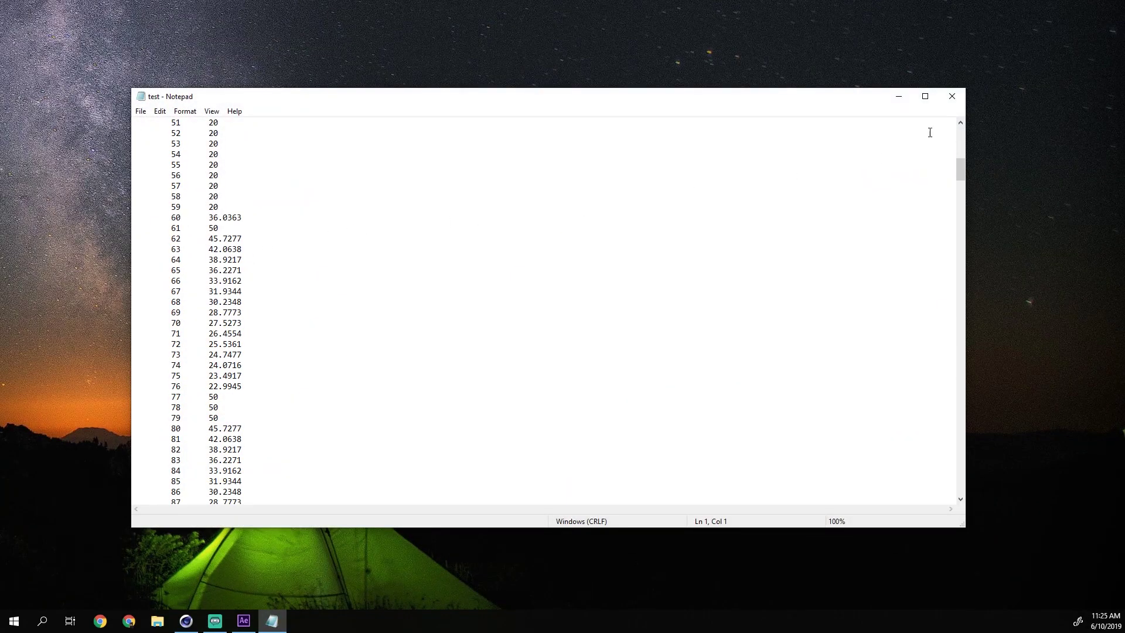
{"action": "left_click", "coordinate": [950, 102]}
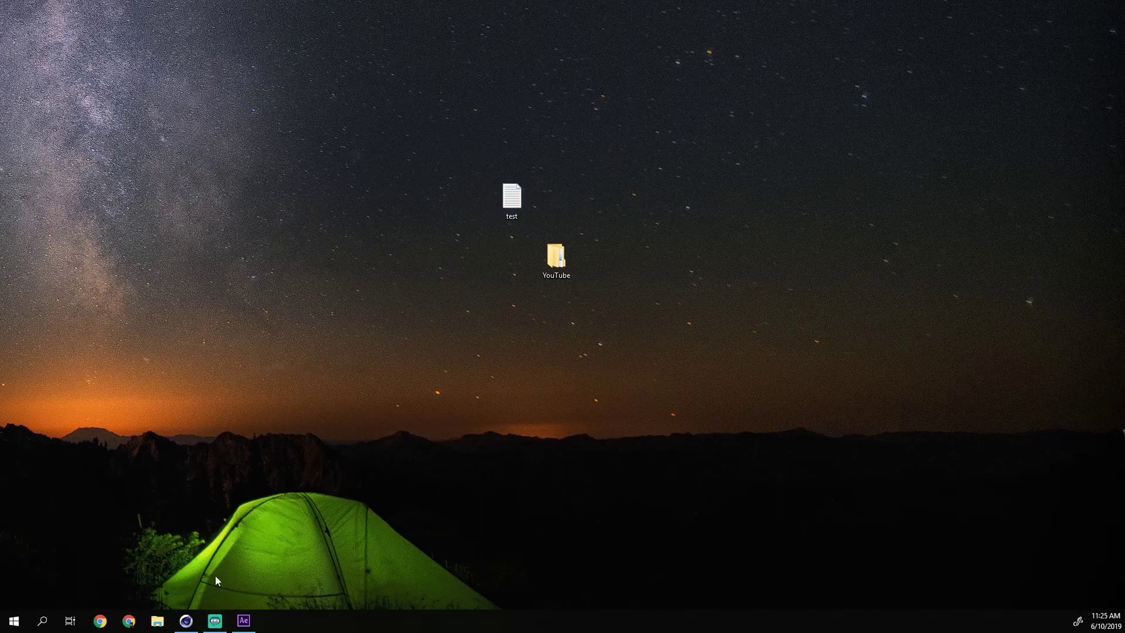
{"action": "left_click", "coordinate": [185, 626]}
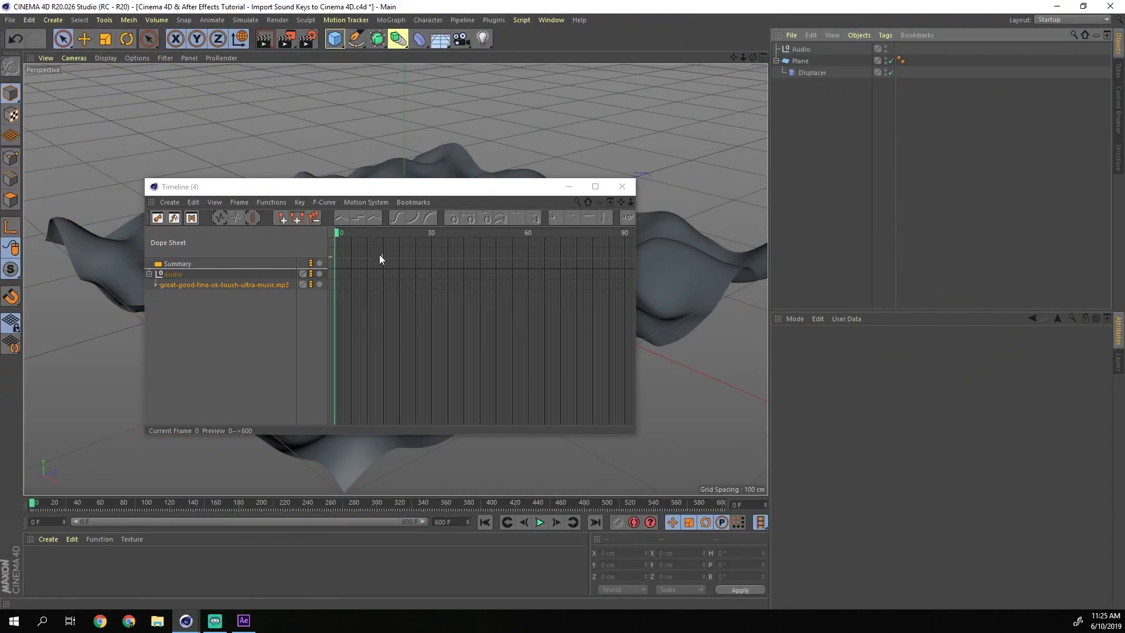
Step: Add a Null object to the scene and name it 'Keyframes'
{"action": "left_click_drag", "start_coordinate": [364, 189], "coordinate": [402, 221]}
{"action": "left_click", "coordinate": [335, 39]}
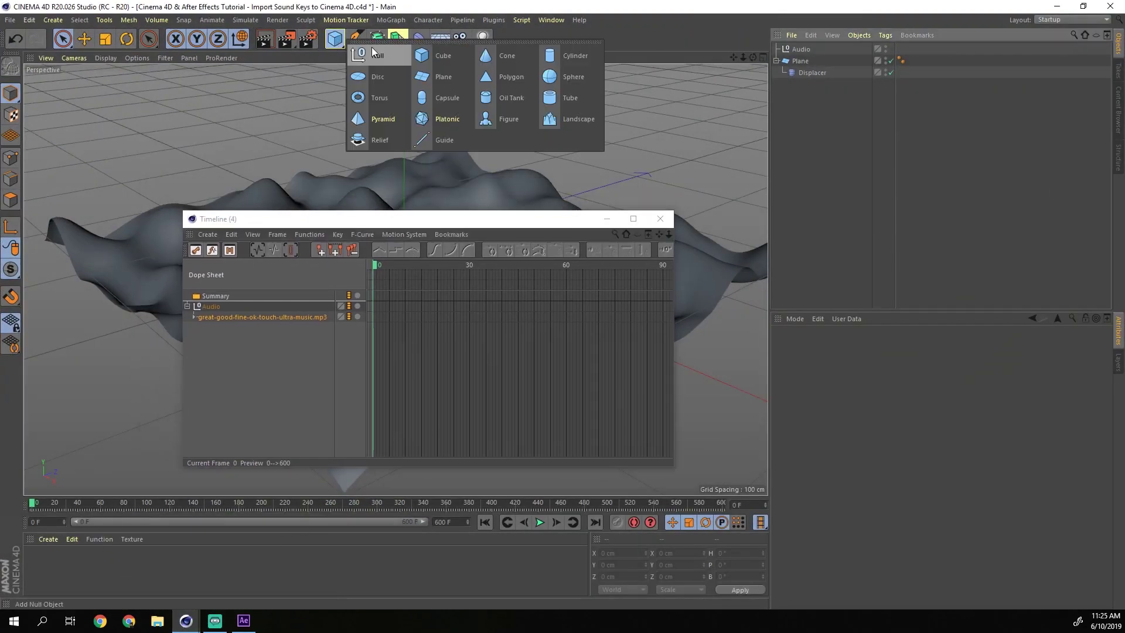
{"action": "left_click", "coordinate": [375, 55]}
{"action": "double_click", "coordinate": [797, 49]}
{"action": "type", "text": "Keyframes"}
{"action": "key", "text": "Return"}
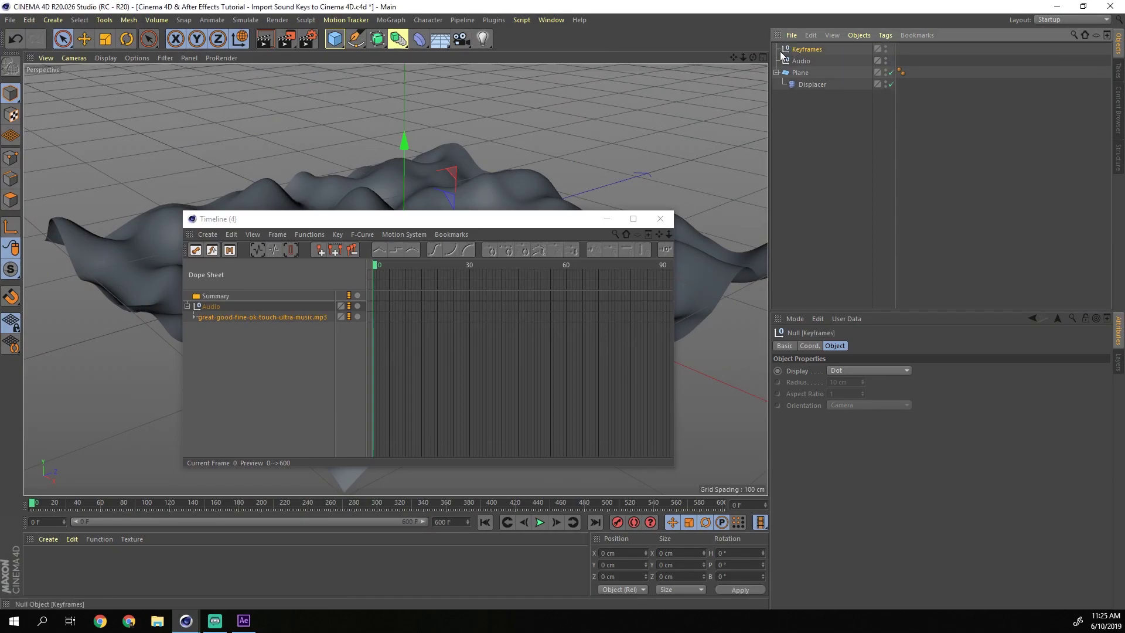
Step: Keyframe the Displacer Height (43 cm) at frame 0, add Displacer and Keyframes to the dope sheet, and select the Height track
{"action": "left_click", "coordinate": [812, 83]}
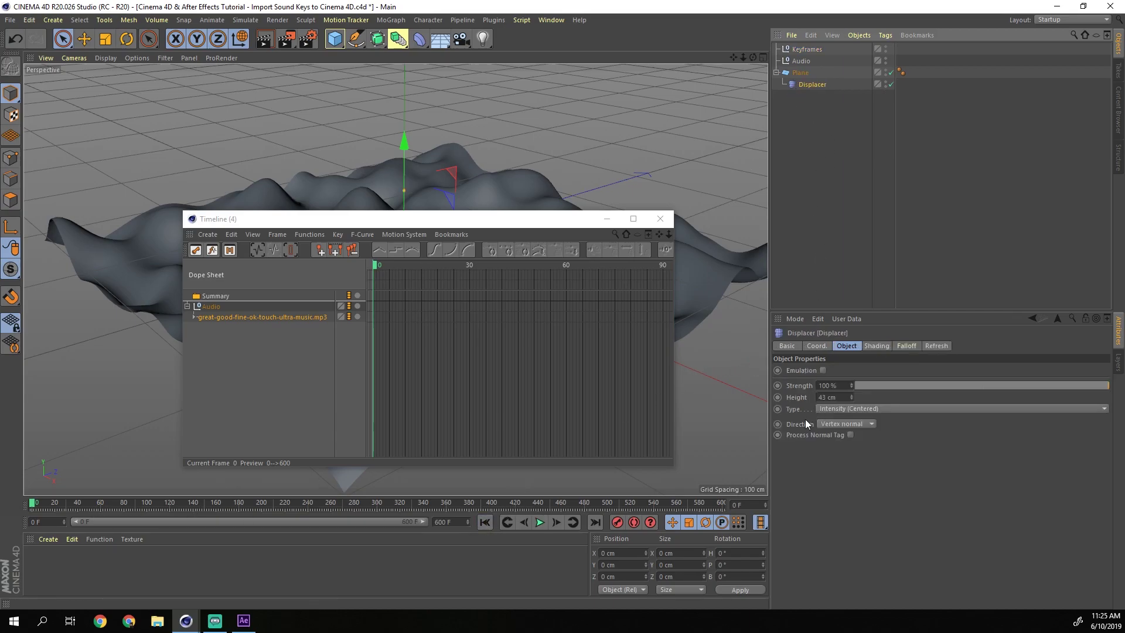
{"action": "left_click", "coordinate": [778, 398]}
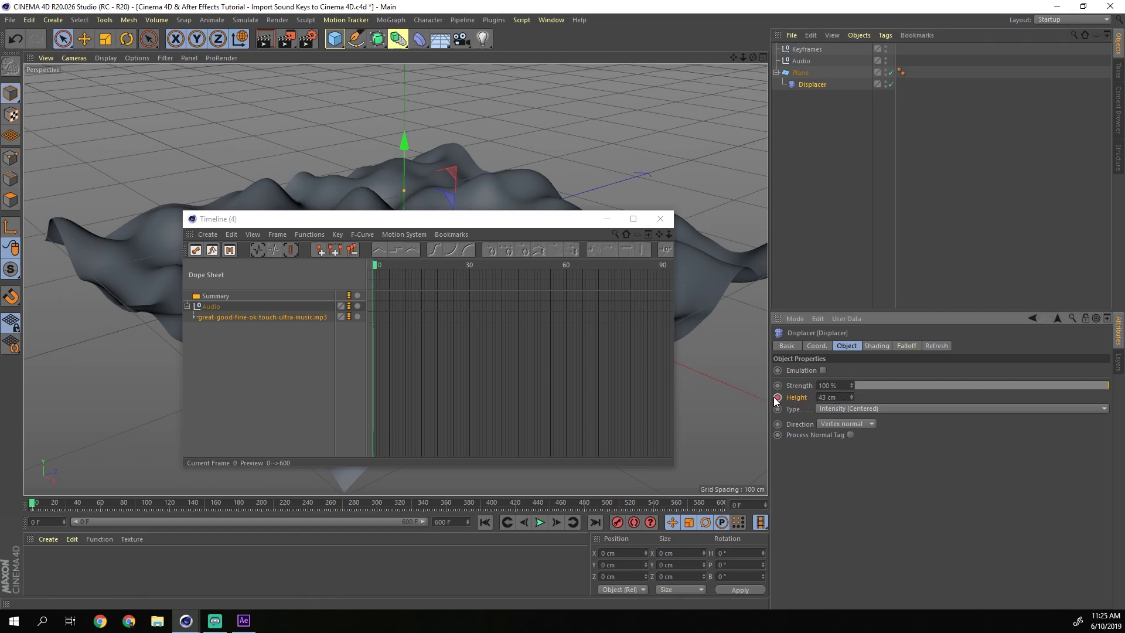
{"action": "left_click_drag", "start_coordinate": [798, 85], "coordinate": [234, 360]}
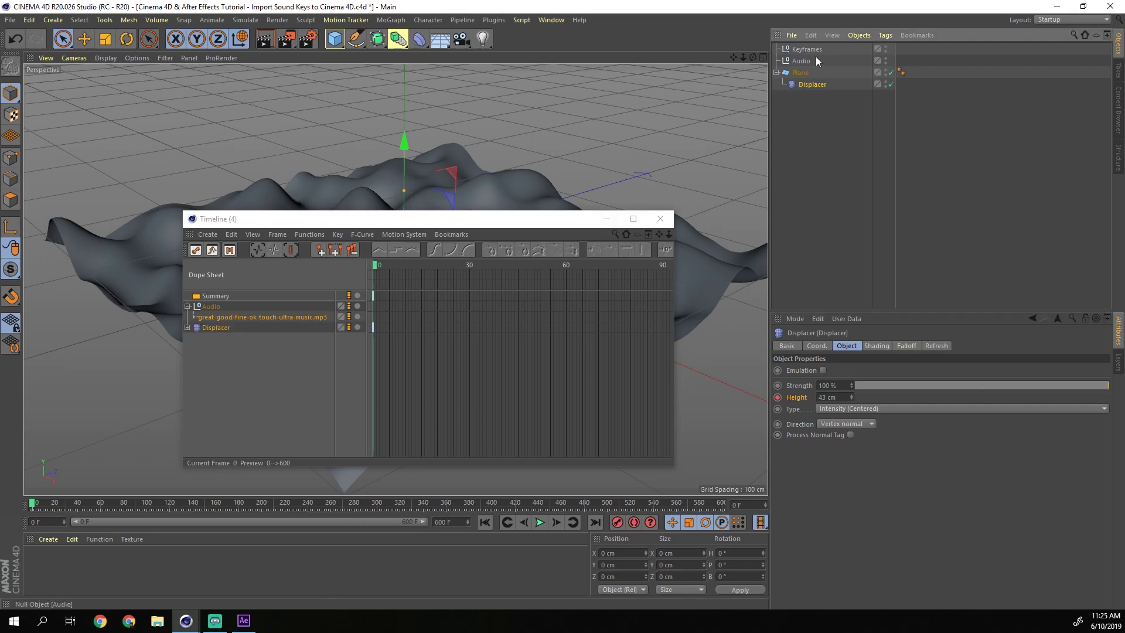
{"action": "left_click_drag", "start_coordinate": [808, 50], "coordinate": [224, 359]}
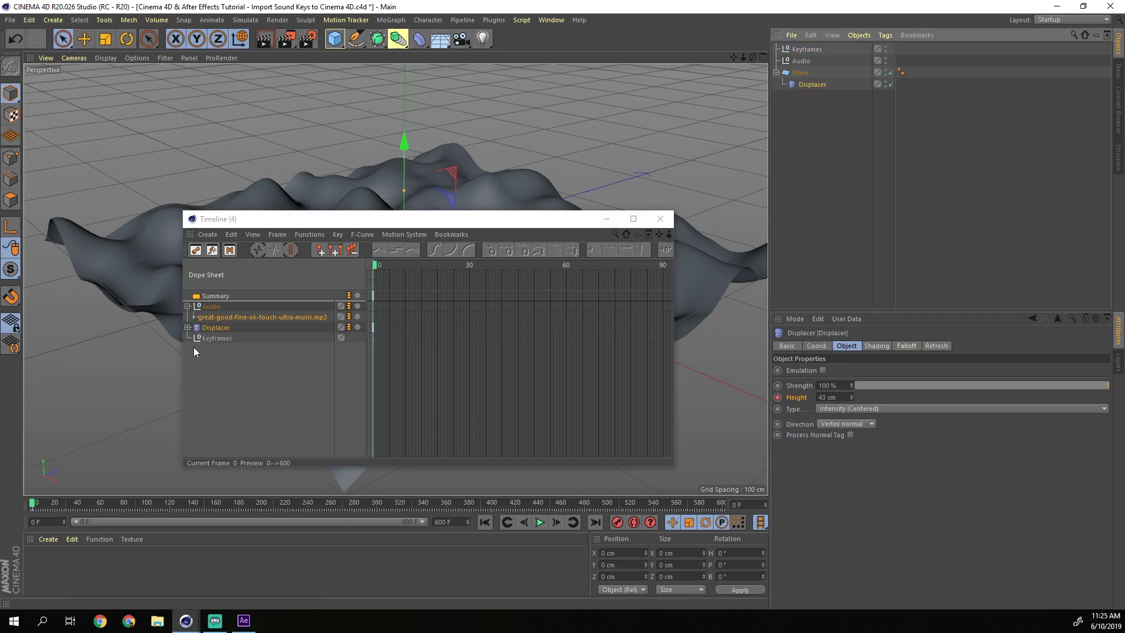
{"action": "left_click", "coordinate": [187, 328]}
{"action": "left_click", "coordinate": [205, 338]}
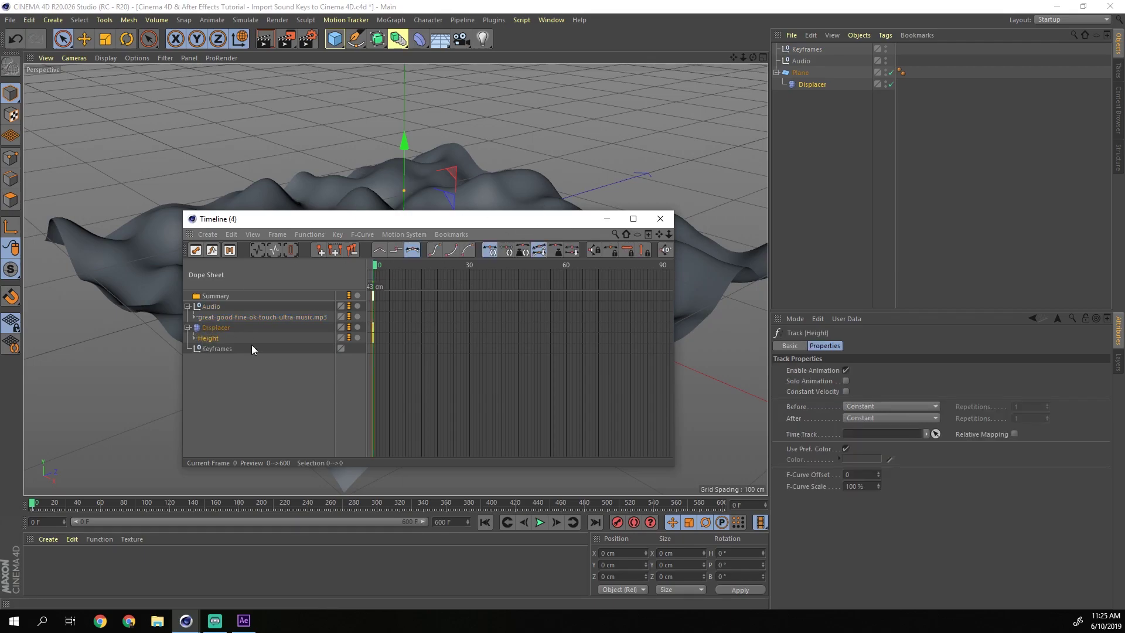
Step: Zoom out the dope sheet, collapse Audio, and pick the Desktop test file for ASCII Animation Import
{"action": "left_click_drag", "start_coordinate": [669, 234], "coordinate": [1050, 249]}
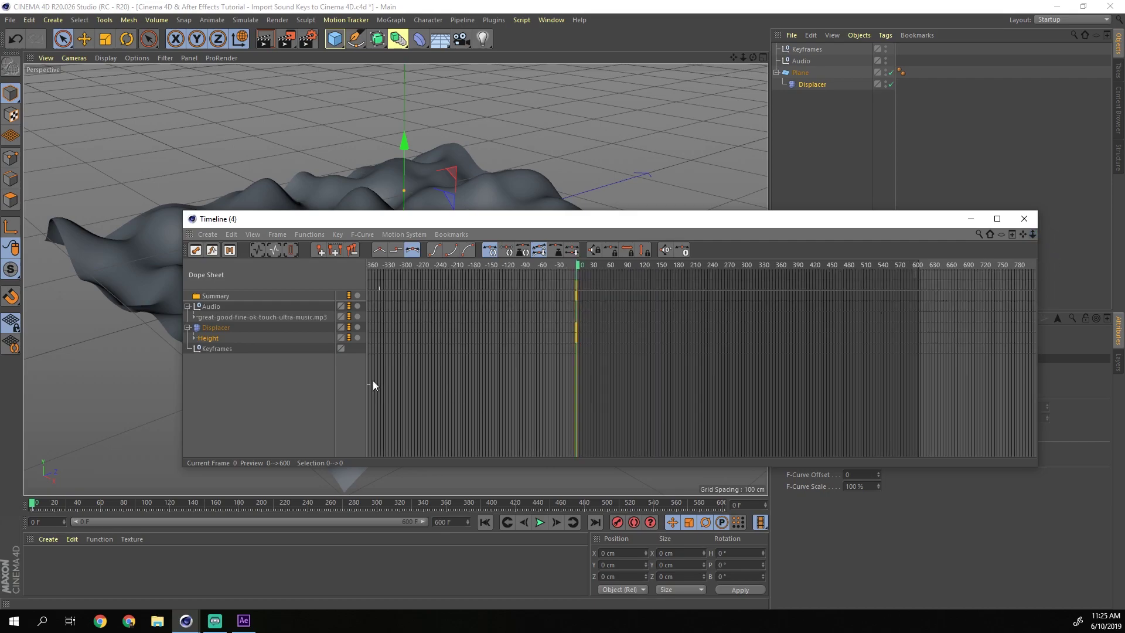
{"action": "left_click", "coordinate": [187, 306]}
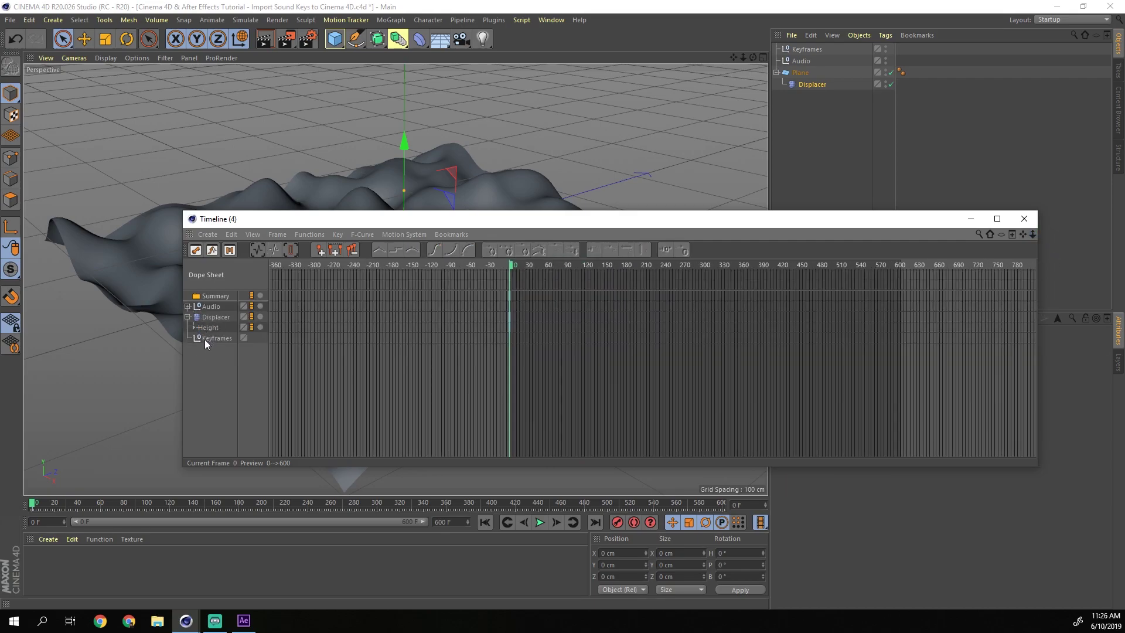
{"action": "left_click", "coordinate": [309, 234]}
{"action": "left_click", "coordinate": [315, 326]}
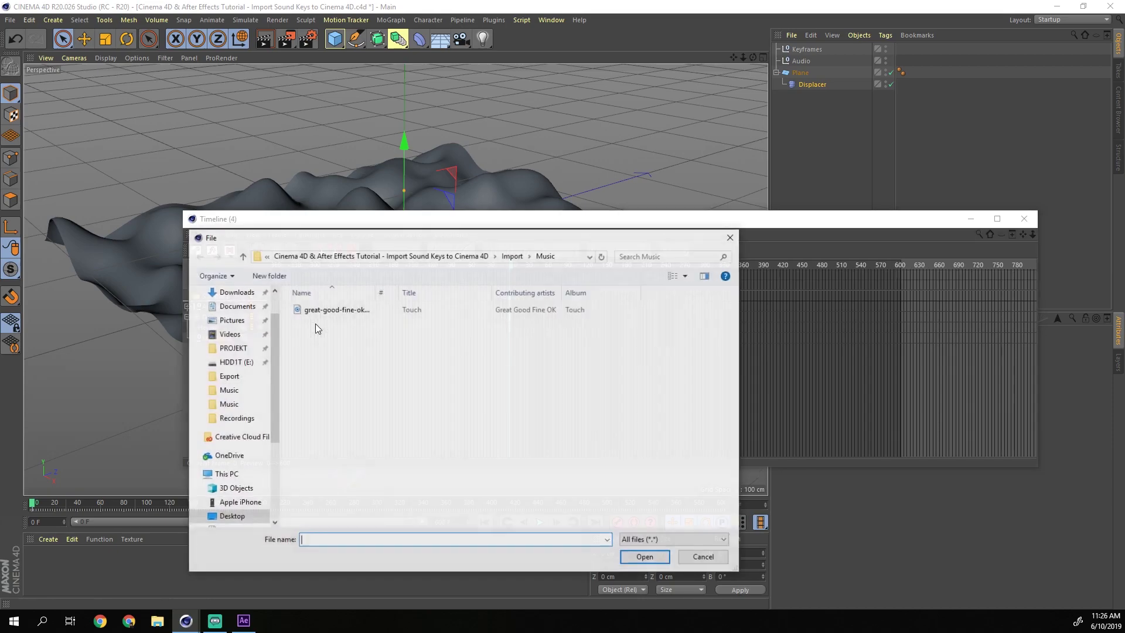
{"action": "left_click", "coordinate": [229, 316]}
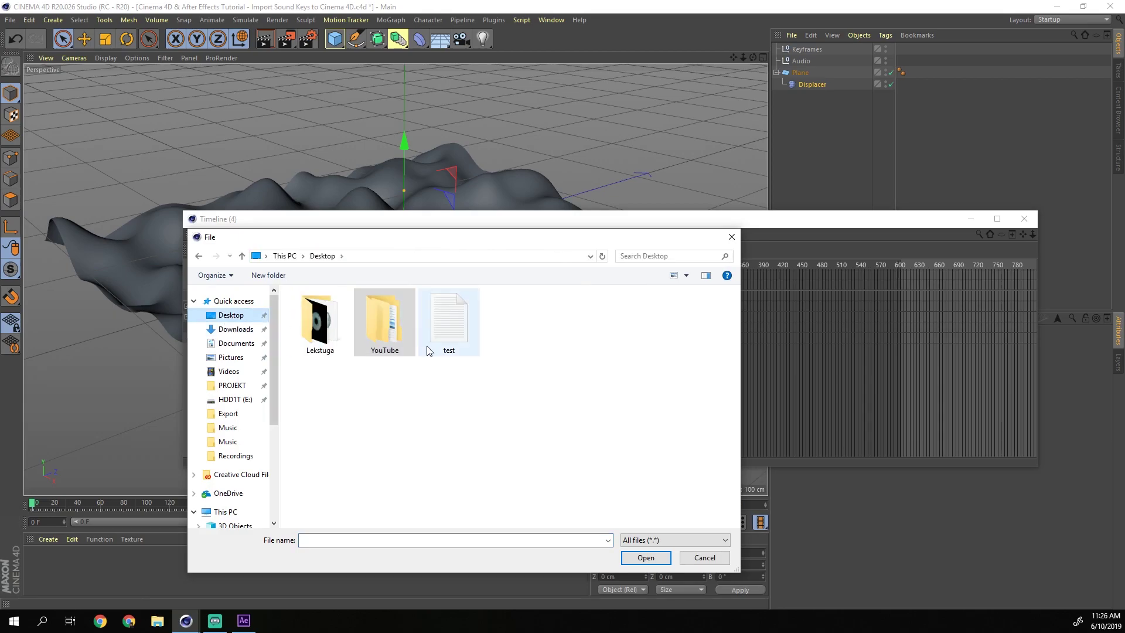
{"action": "left_click", "coordinate": [435, 330]}
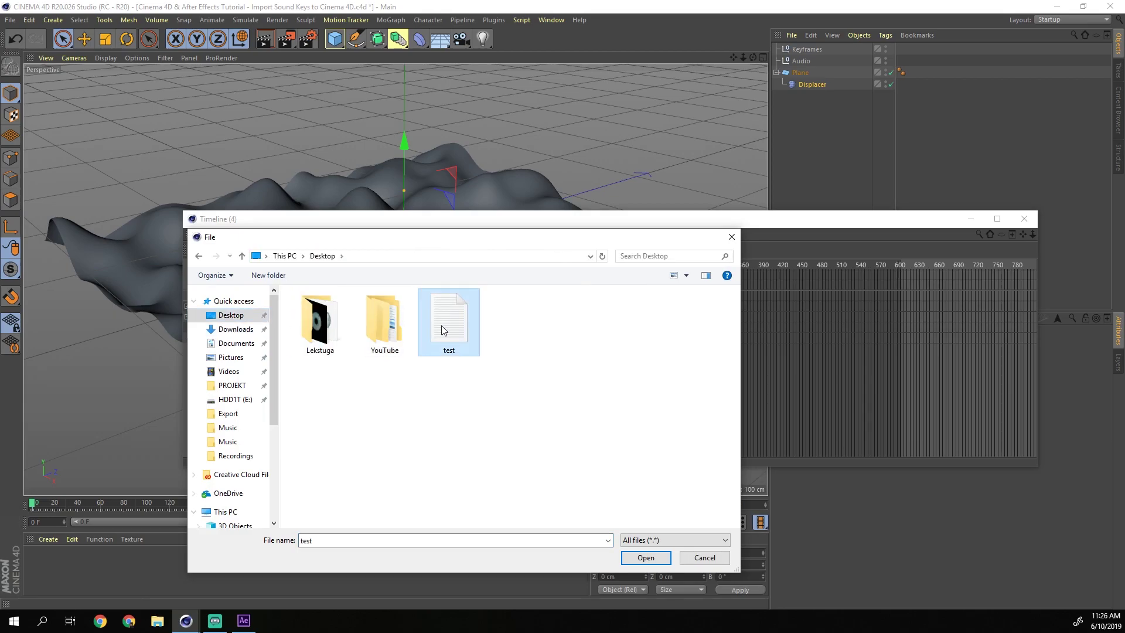
{"action": "double_click", "coordinate": [441, 326]}
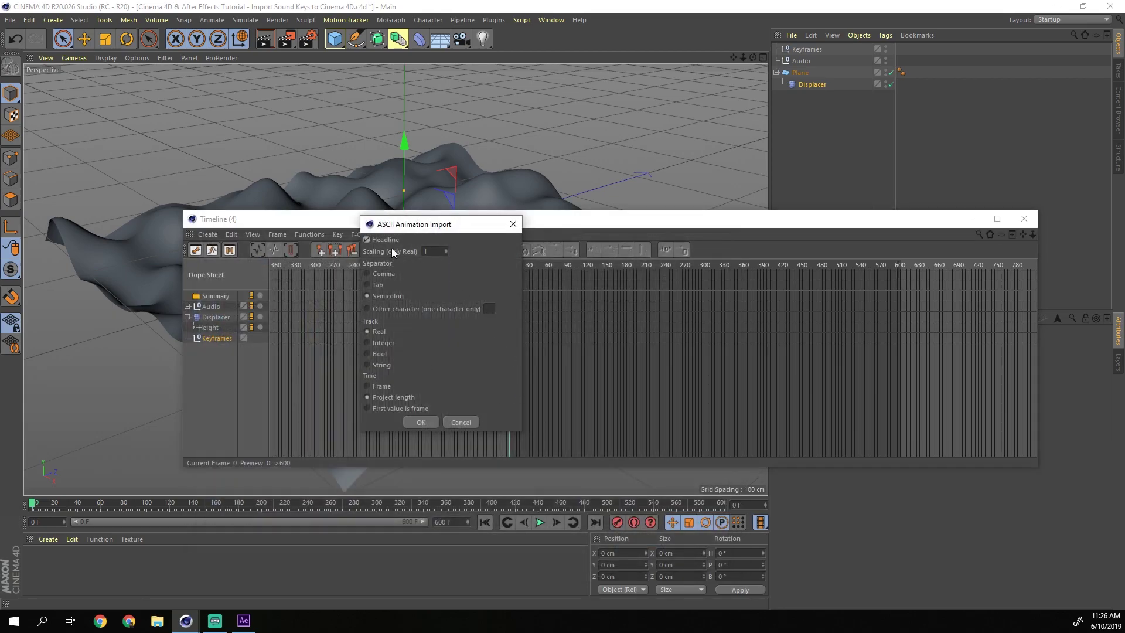
Step: Import the test file with Time set to Frame, then reveal the new 020 track under Keyframes
{"action": "left_click_drag", "start_coordinate": [405, 229], "coordinate": [434, 204]}
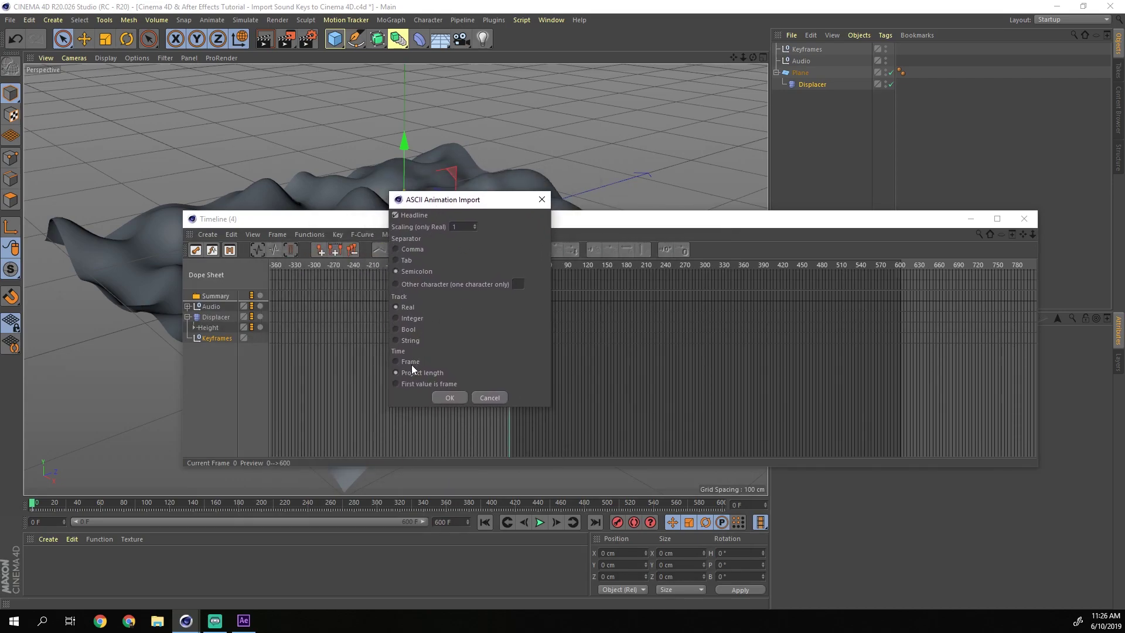
{"action": "left_click", "coordinate": [397, 361]}
{"action": "left_click", "coordinate": [450, 398]}
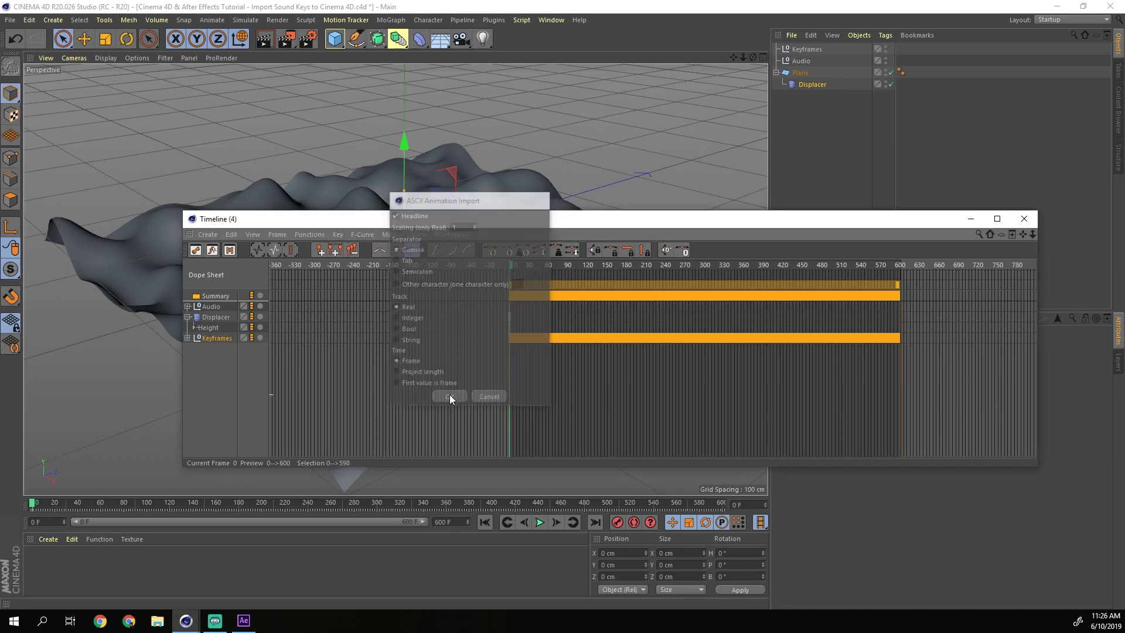
{"action": "left_click", "coordinate": [188, 338]}
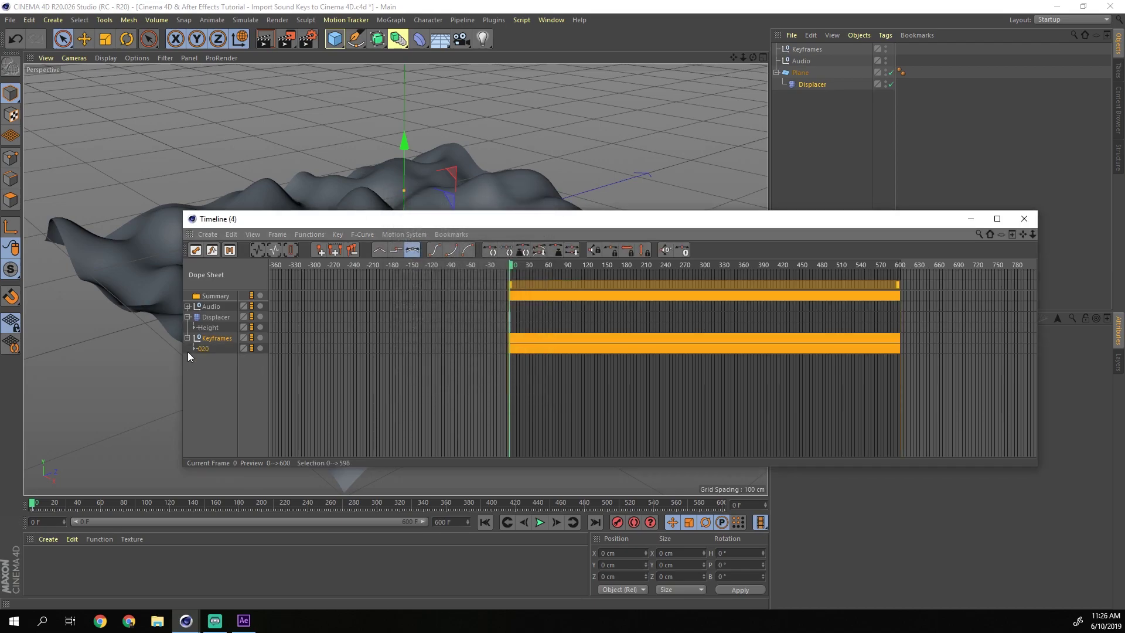
{"action": "left_click", "coordinate": [193, 350]}
Step: Copy the imported keyframes from the Keyframes object's 020 track
{"action": "left_click", "coordinate": [194, 349]}
{"action": "left_click", "coordinate": [194, 349]}
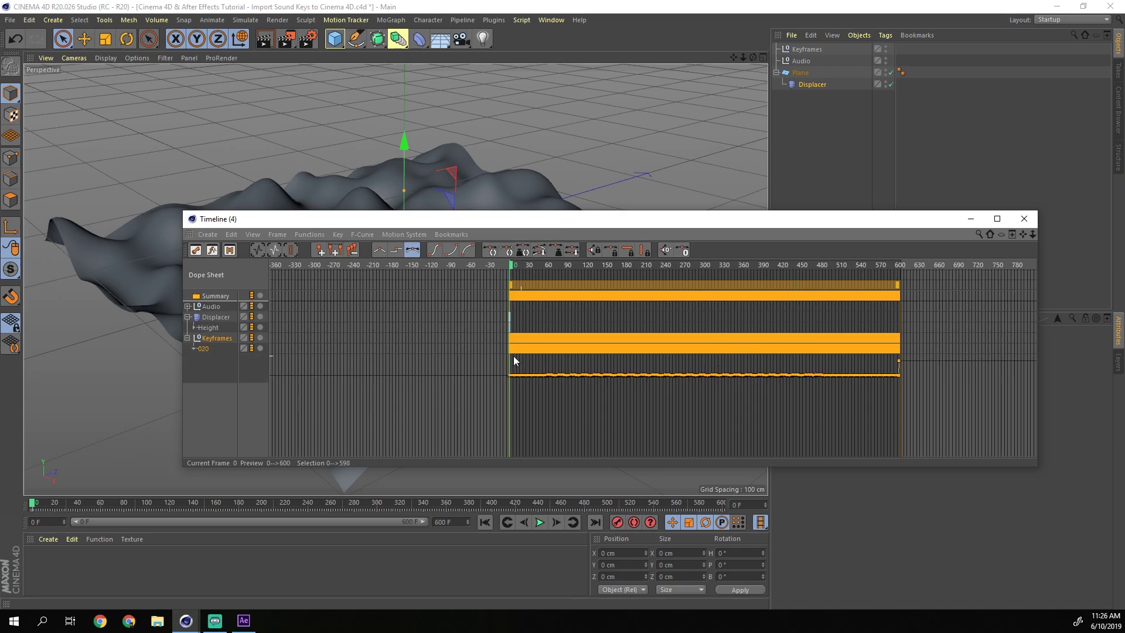
{"action": "left_click", "coordinate": [194, 348]}
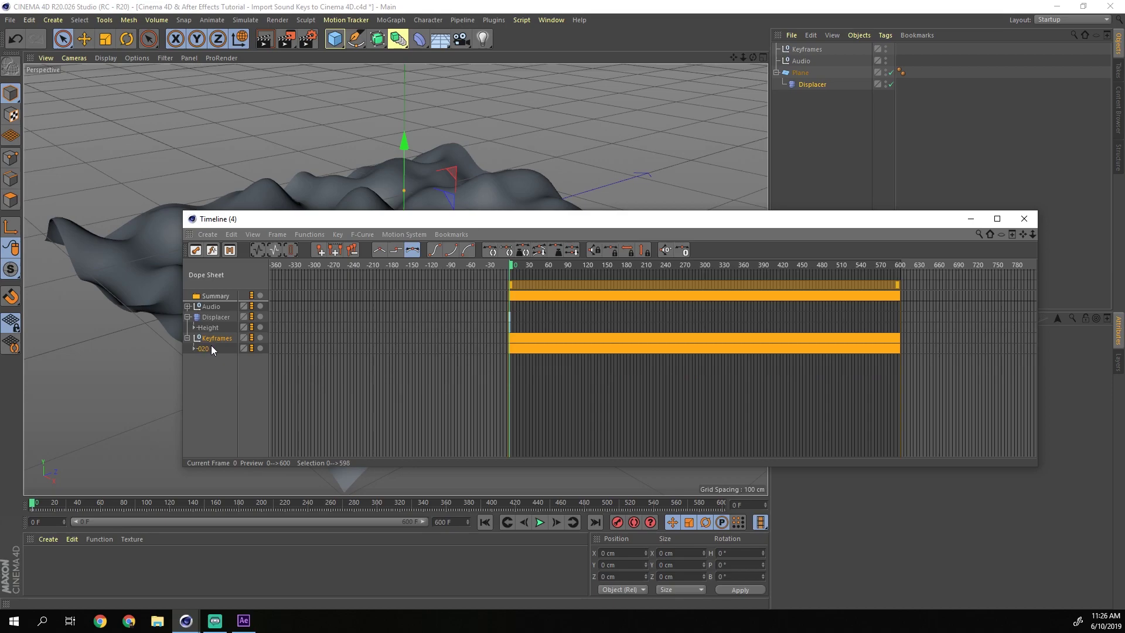
{"action": "left_click", "coordinate": [211, 339]}
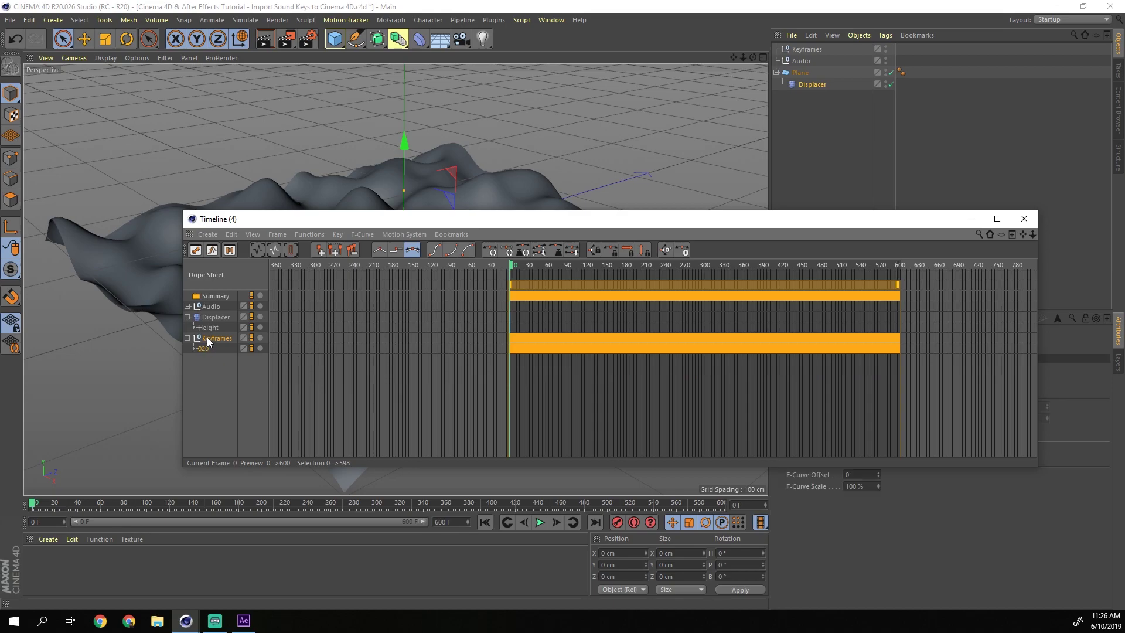
{"action": "left_click", "coordinate": [309, 234]}
{"action": "left_click", "coordinate": [258, 265]}
{"action": "left_click", "coordinate": [195, 349]}
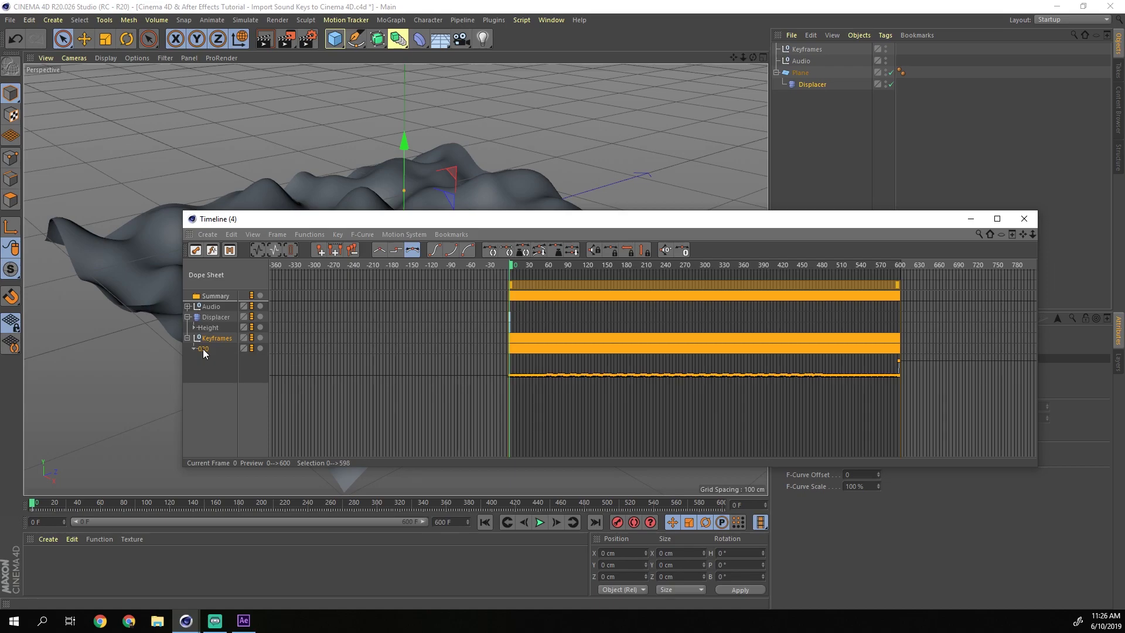
{"action": "key", "text": "ctrl+c"}
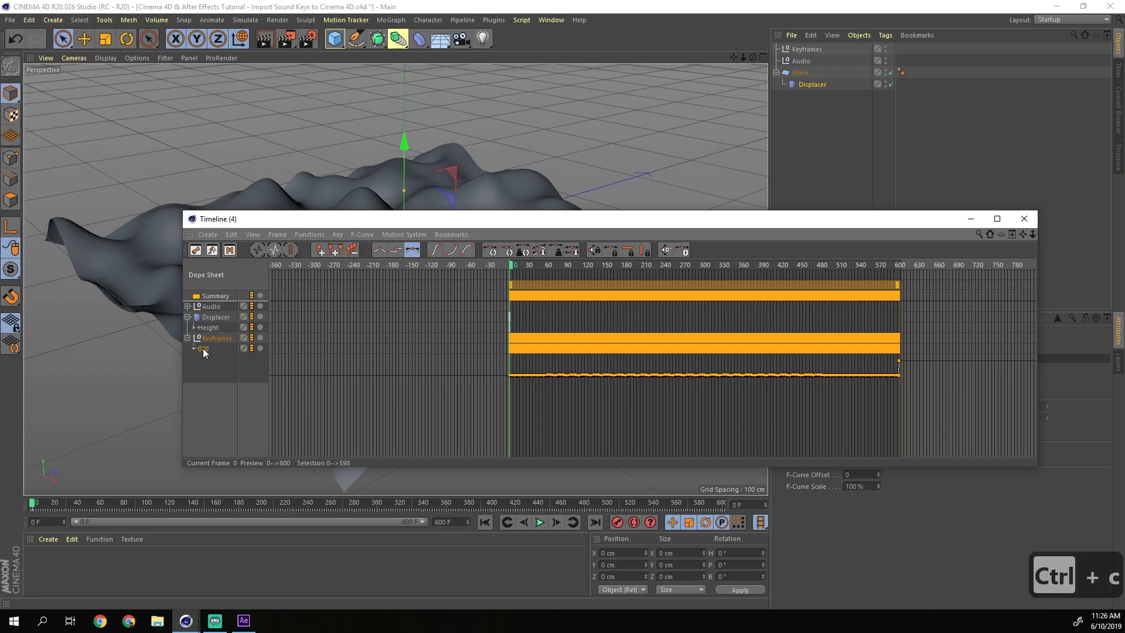
Step: Paste the copied keys onto the Displacer's Height track, then close the Timeline and reselect Displacer
{"action": "left_click", "coordinate": [199, 328]}
{"action": "left_click", "coordinate": [194, 328]}
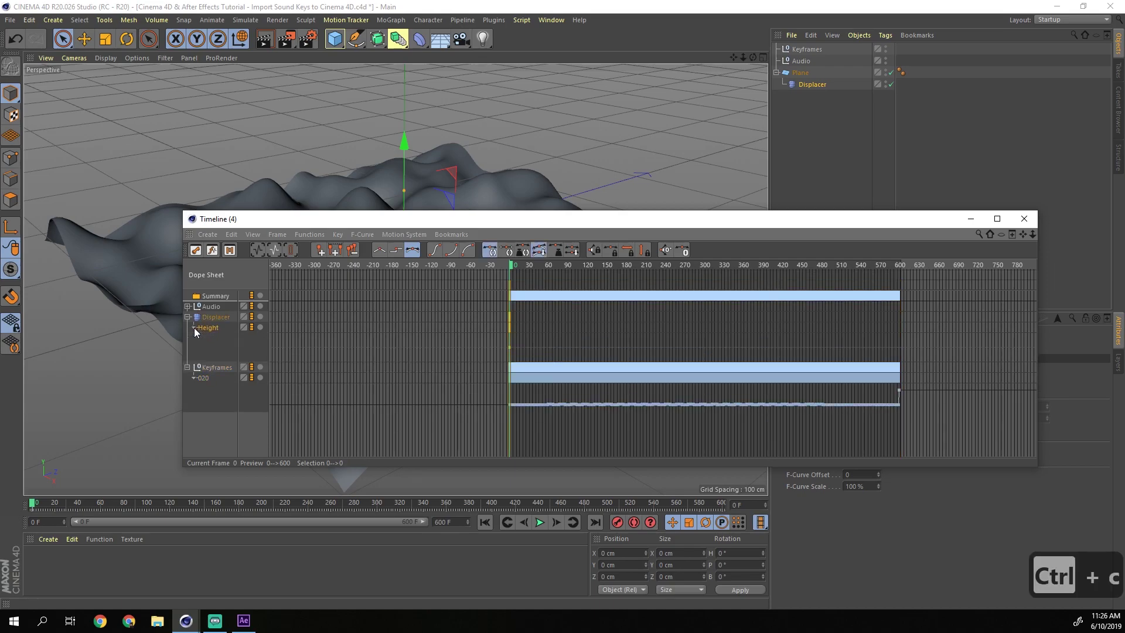
{"action": "key", "text": "ctrl+v"}
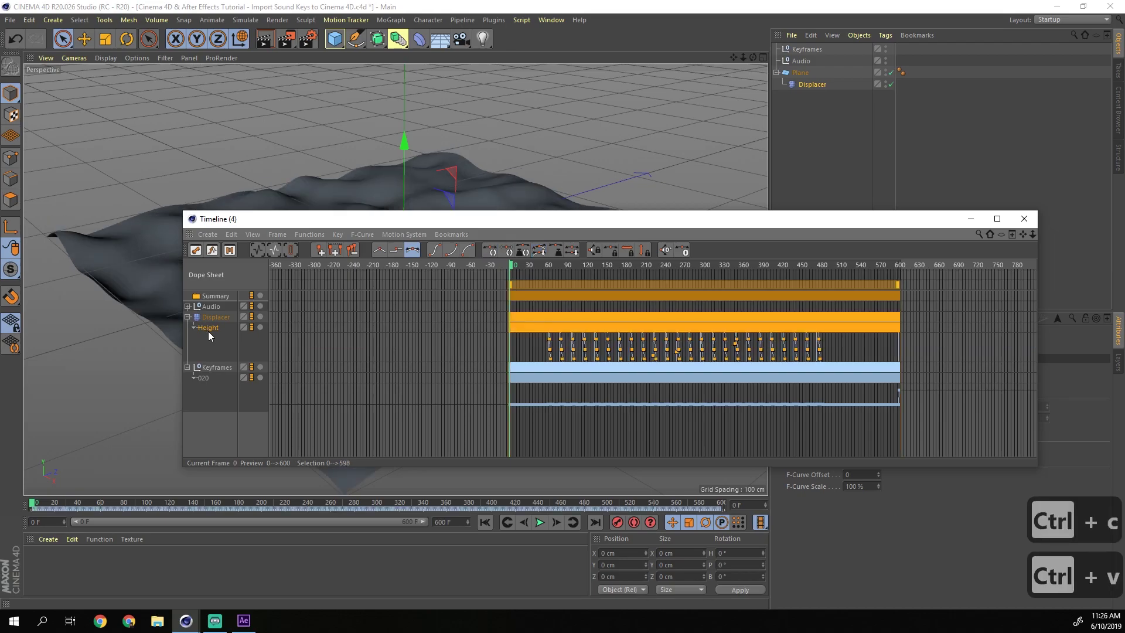
{"action": "left_click", "coordinate": [194, 327]}
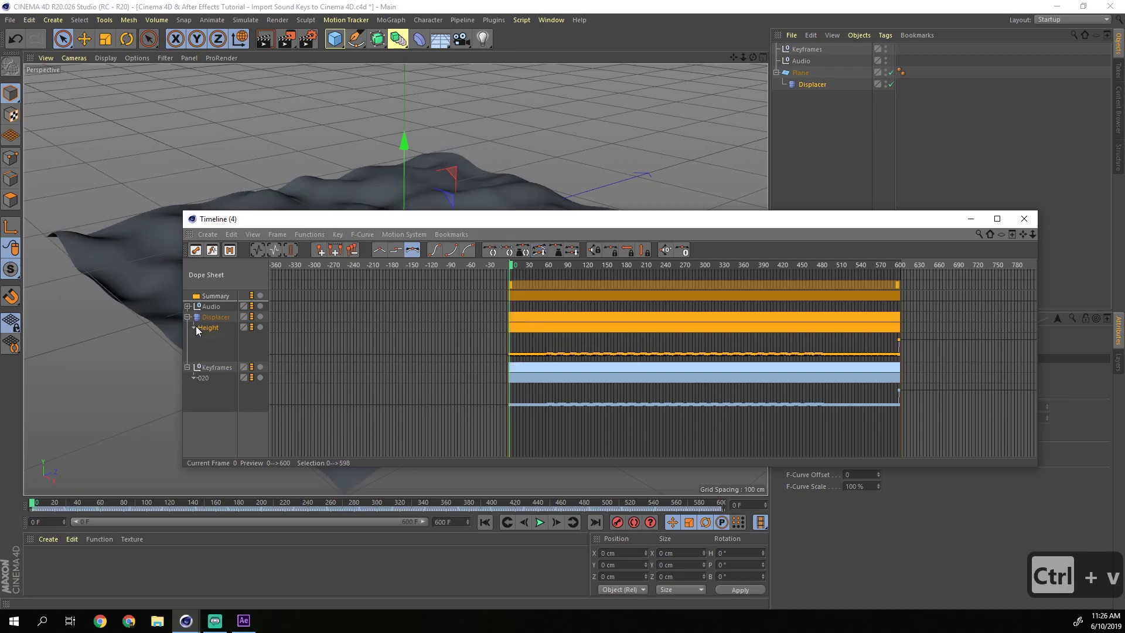
{"action": "left_click", "coordinate": [1024, 218]}
{"action": "left_click", "coordinate": [805, 84]}
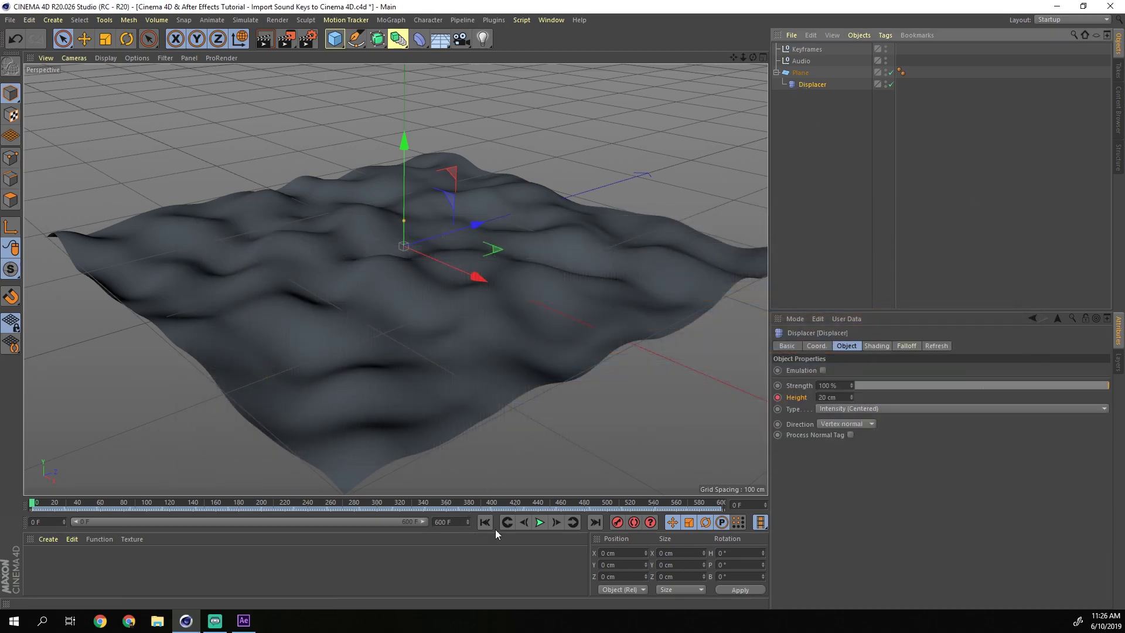
Step: Play and stop the animation, then scrub from frame 172 to 329, where Height reaches 50 cm
{"action": "left_click", "coordinate": [540, 523]}
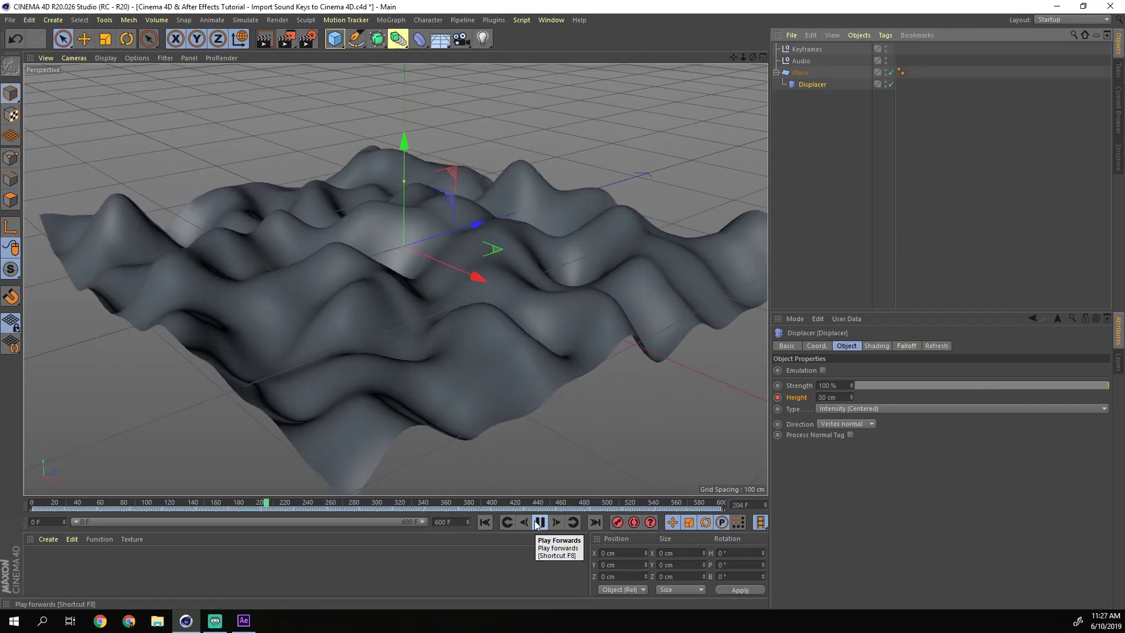
{"action": "left_click", "coordinate": [538, 523]}
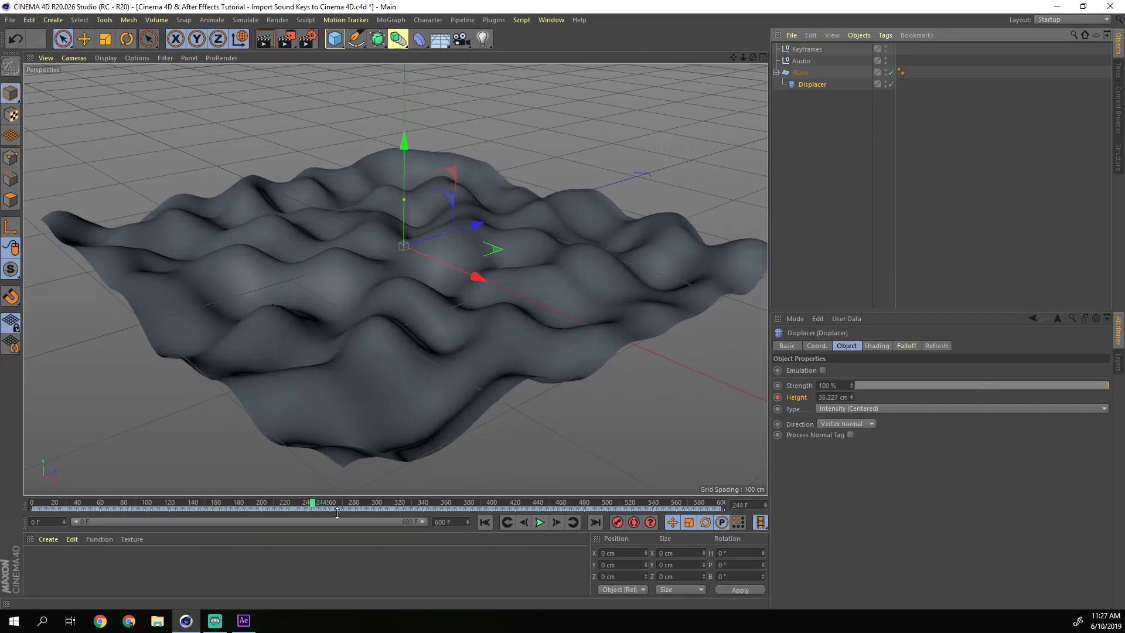
{"action": "left_click_drag", "start_coordinate": [318, 505], "coordinate": [230, 512]}
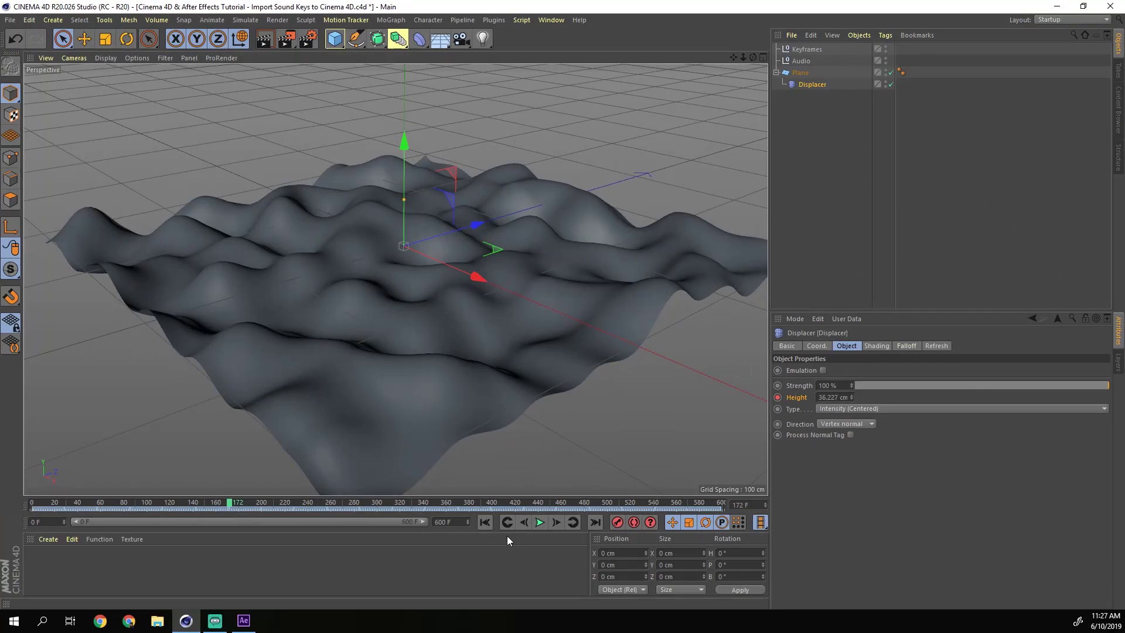
{"action": "left_click_drag", "start_coordinate": [252, 506], "coordinate": [410, 504]}
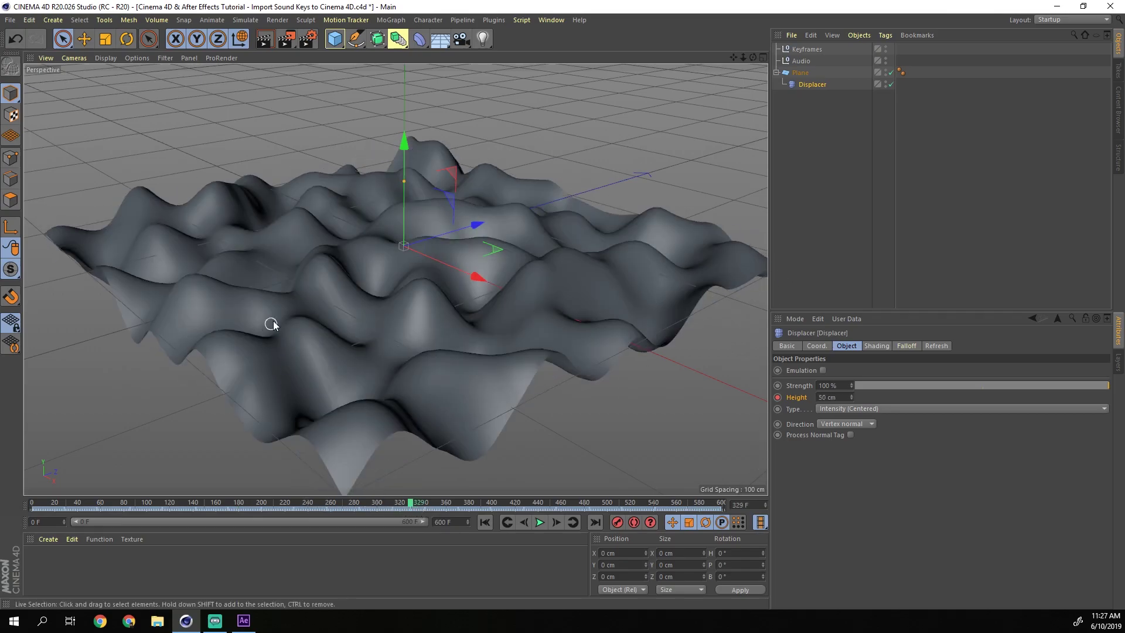
{"action": "left_click", "coordinate": [484, 40]}
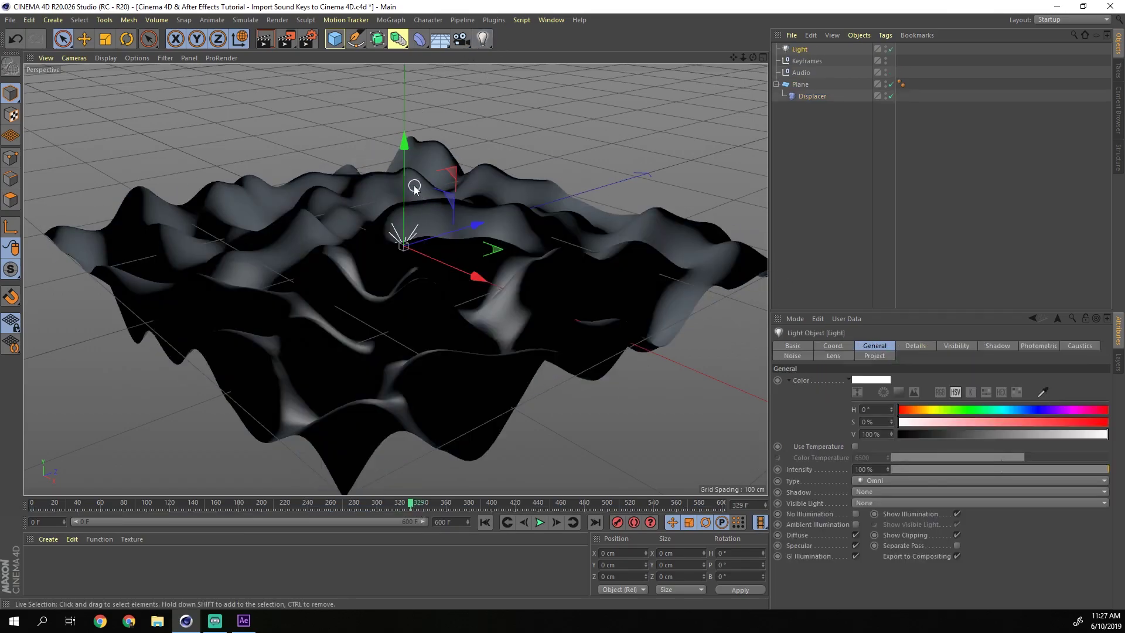
{"action": "left_click_drag", "start_coordinate": [414, 188], "coordinate": [411, 88]}
{"action": "left_click_drag", "start_coordinate": [887, 466], "coordinate": [887, 466]}
{"action": "key", "text": "ctrl+z"}
{"action": "key", "text": "ctrl+z"}
{"action": "key", "text": "ctrl+z"}
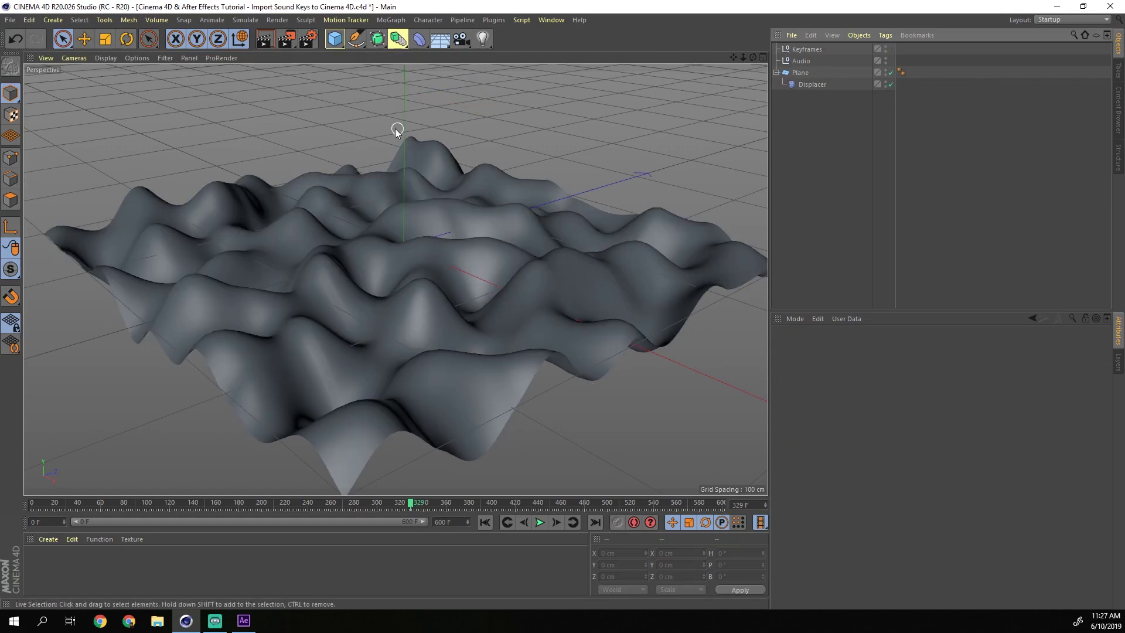
{"action": "left_click", "coordinate": [799, 85]}
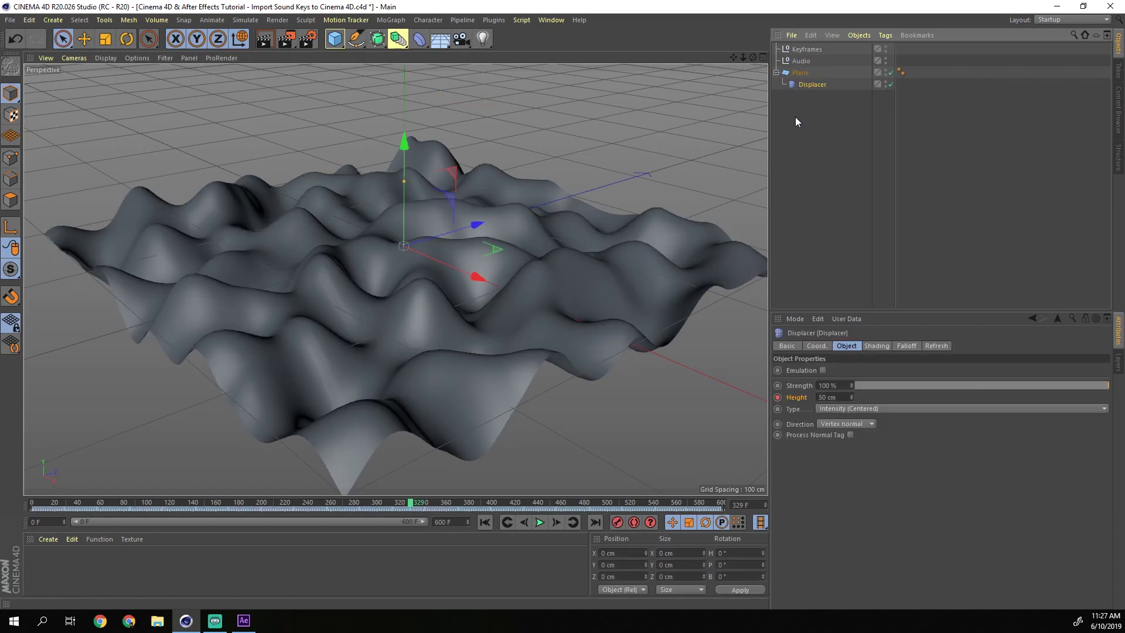